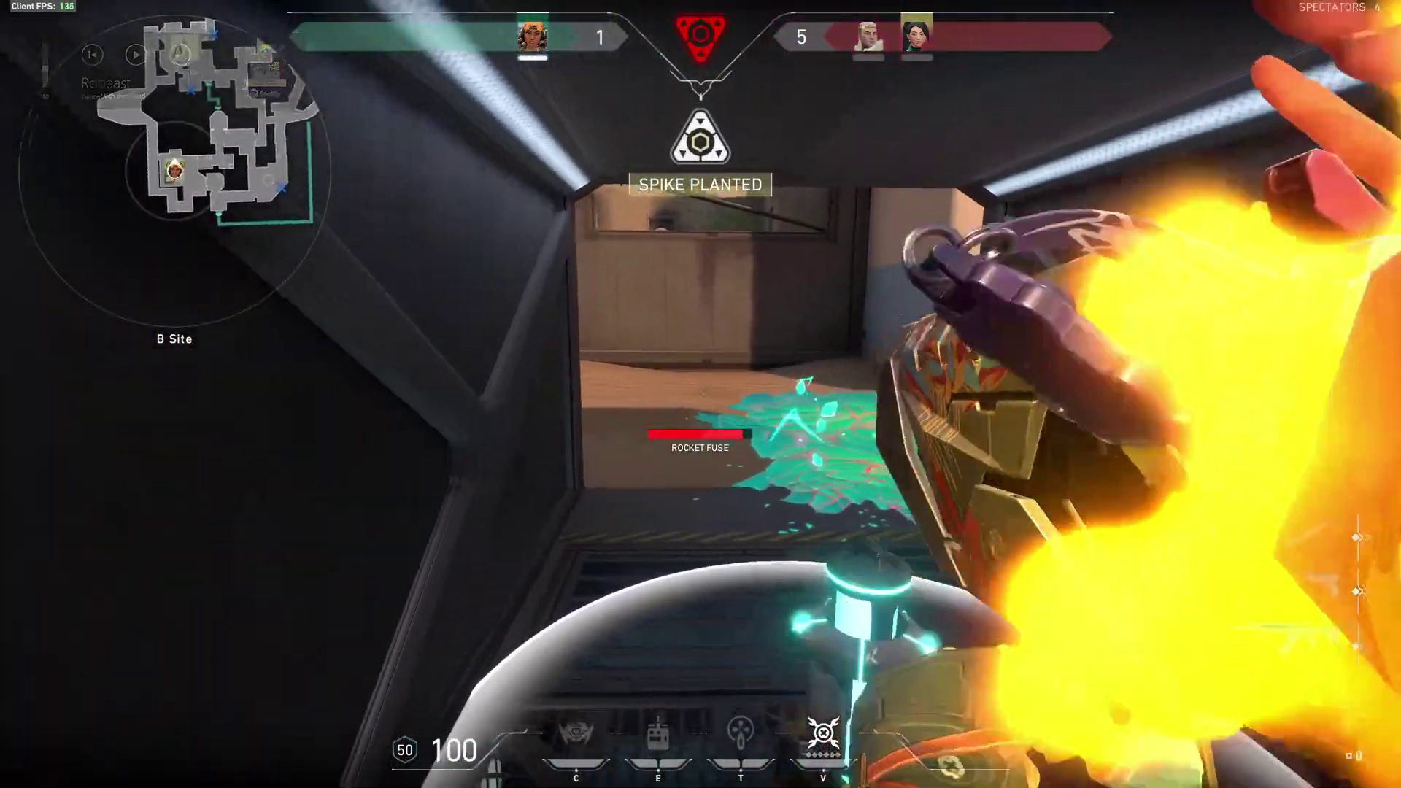
Step: Fire Phoenix's ultimate rocket at the enemy, then throw the orange and green abilities onto the path
click(701, 394)
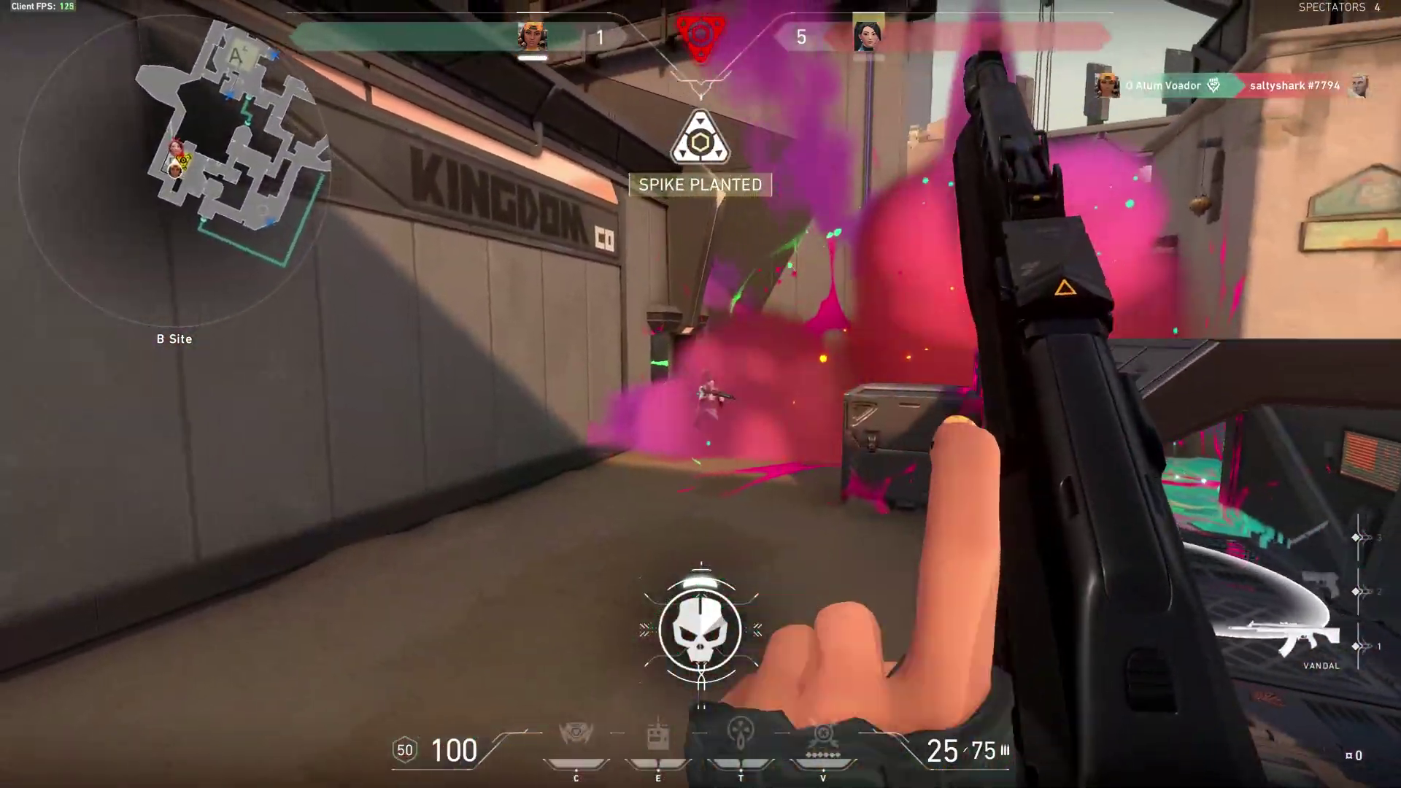
click(701, 394)
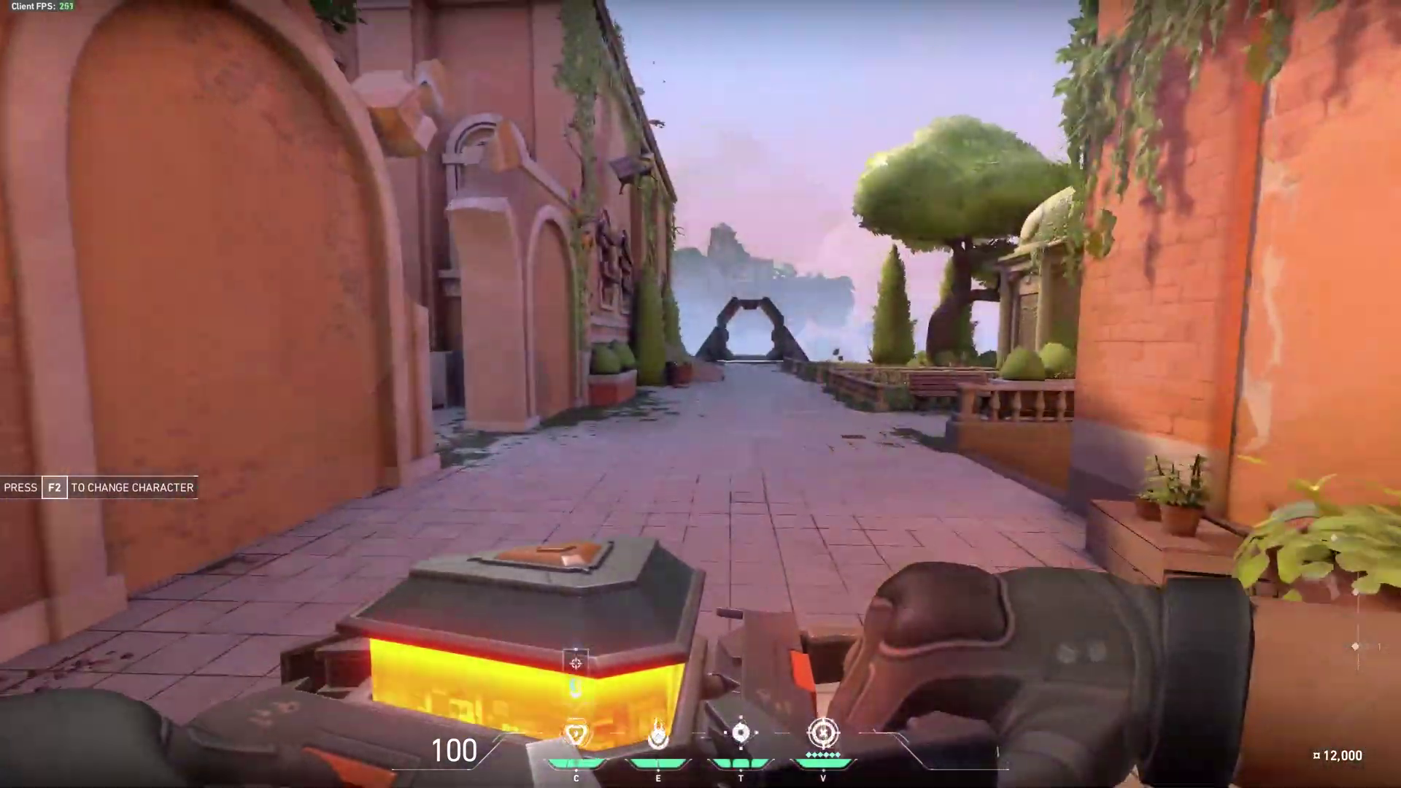
click(701, 394)
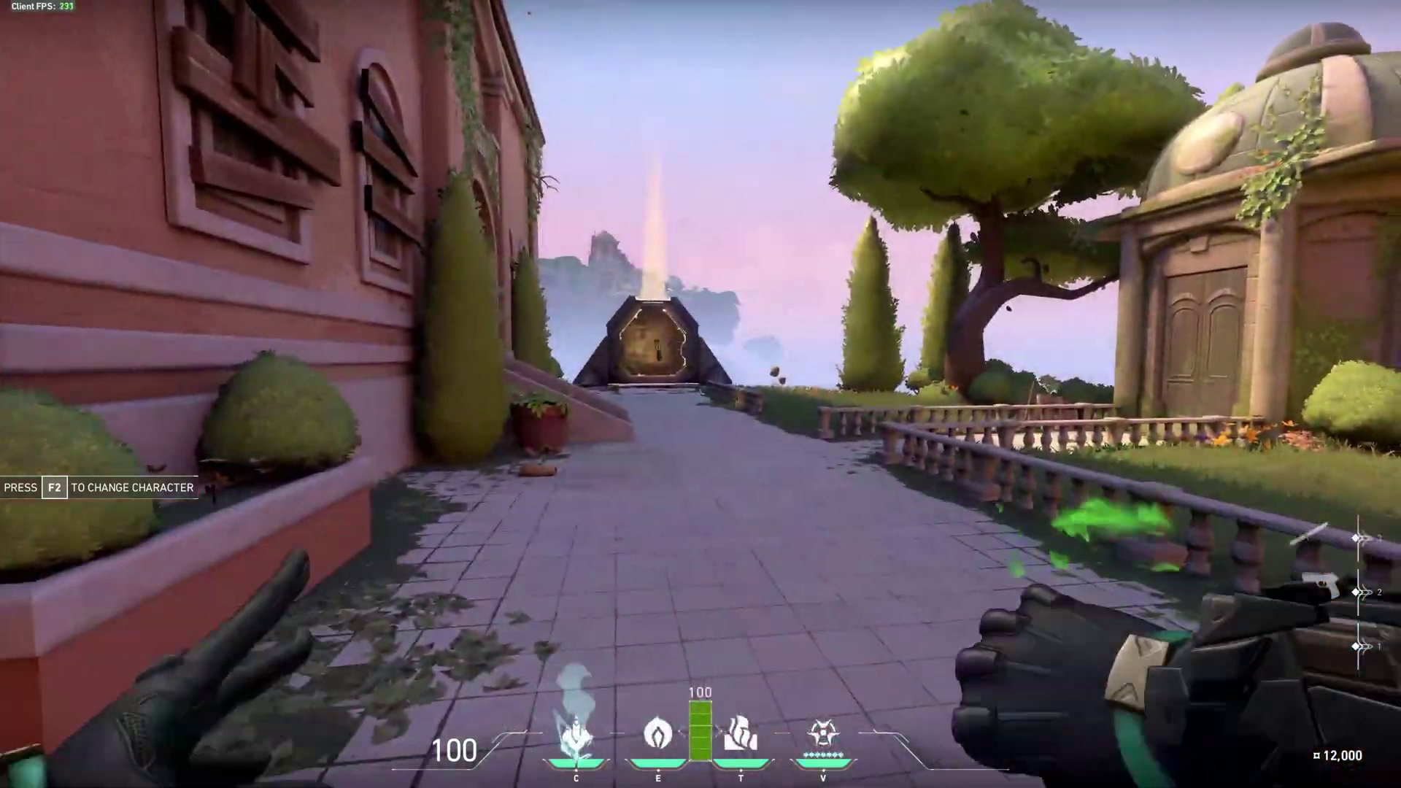
click(701, 394)
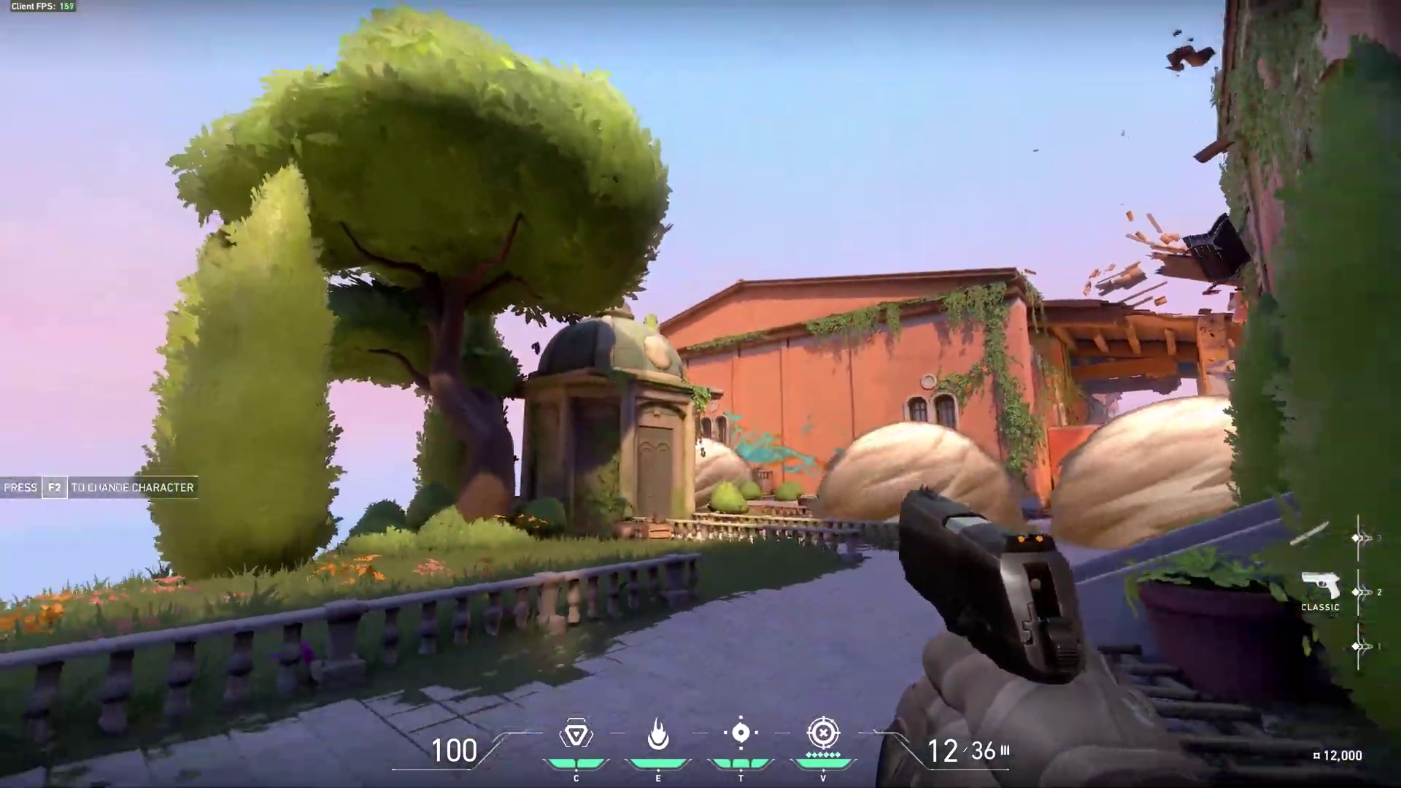
Step: Move forward, ready Blaze and cast Phoenix's fire wall straight down the garden path
key(w)
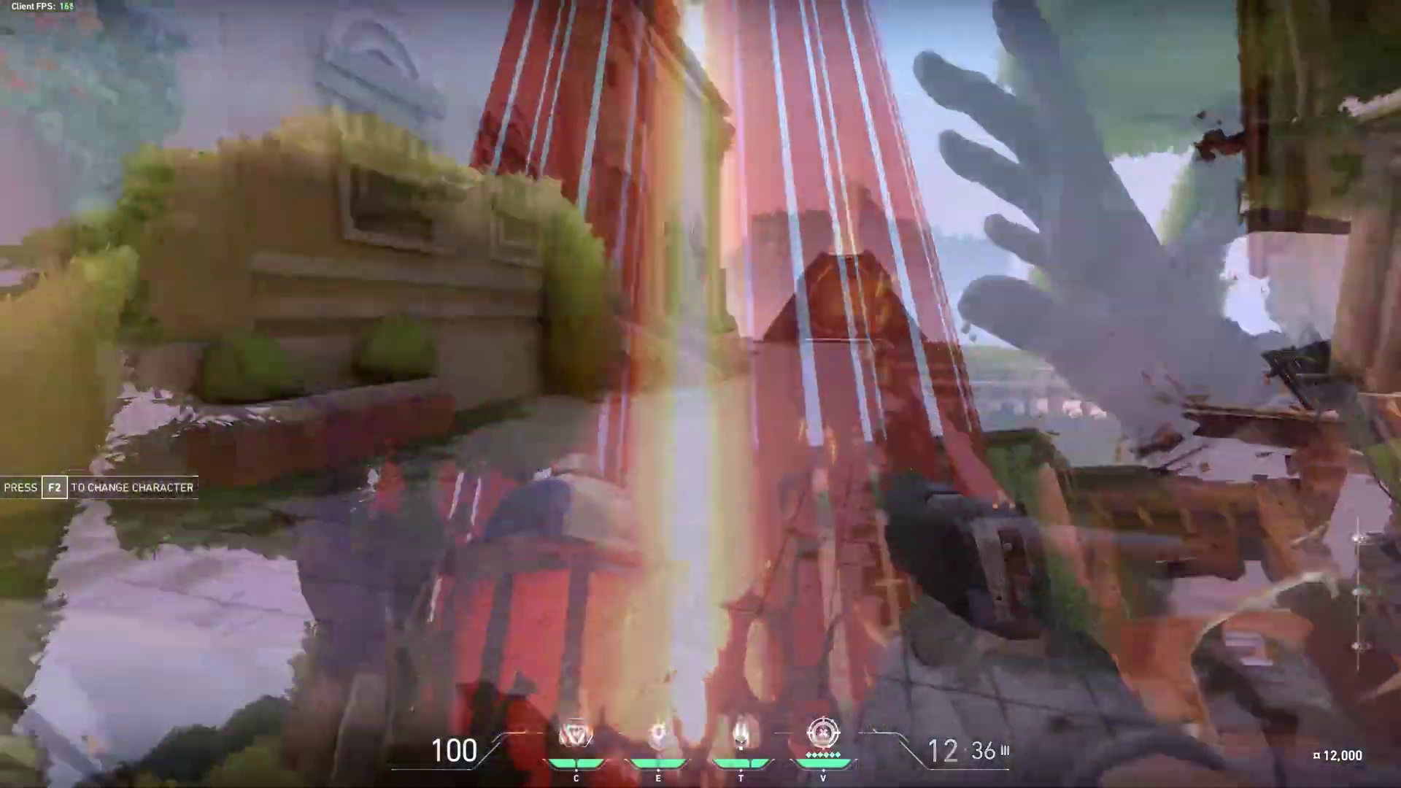
key(c)
click(701, 394)
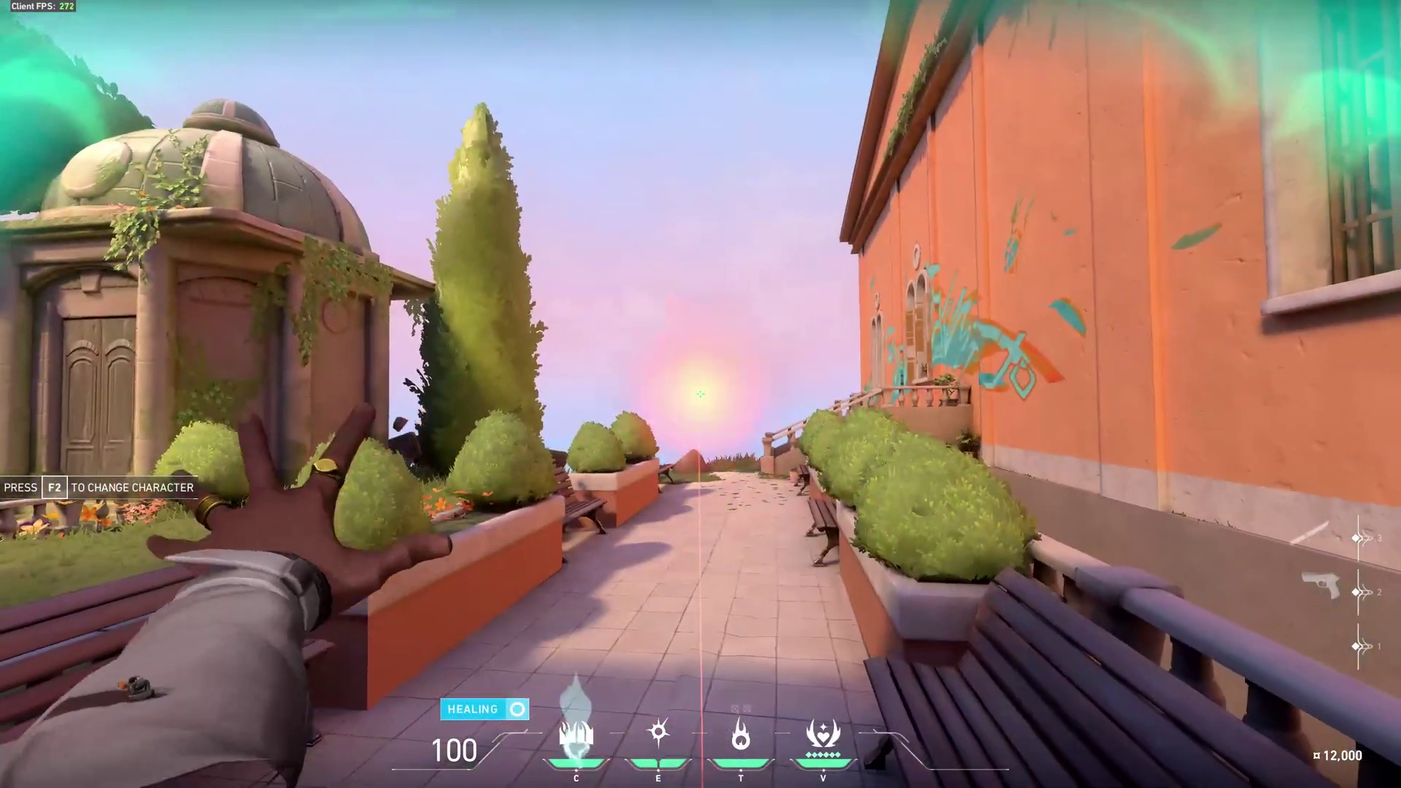
click(700, 395)
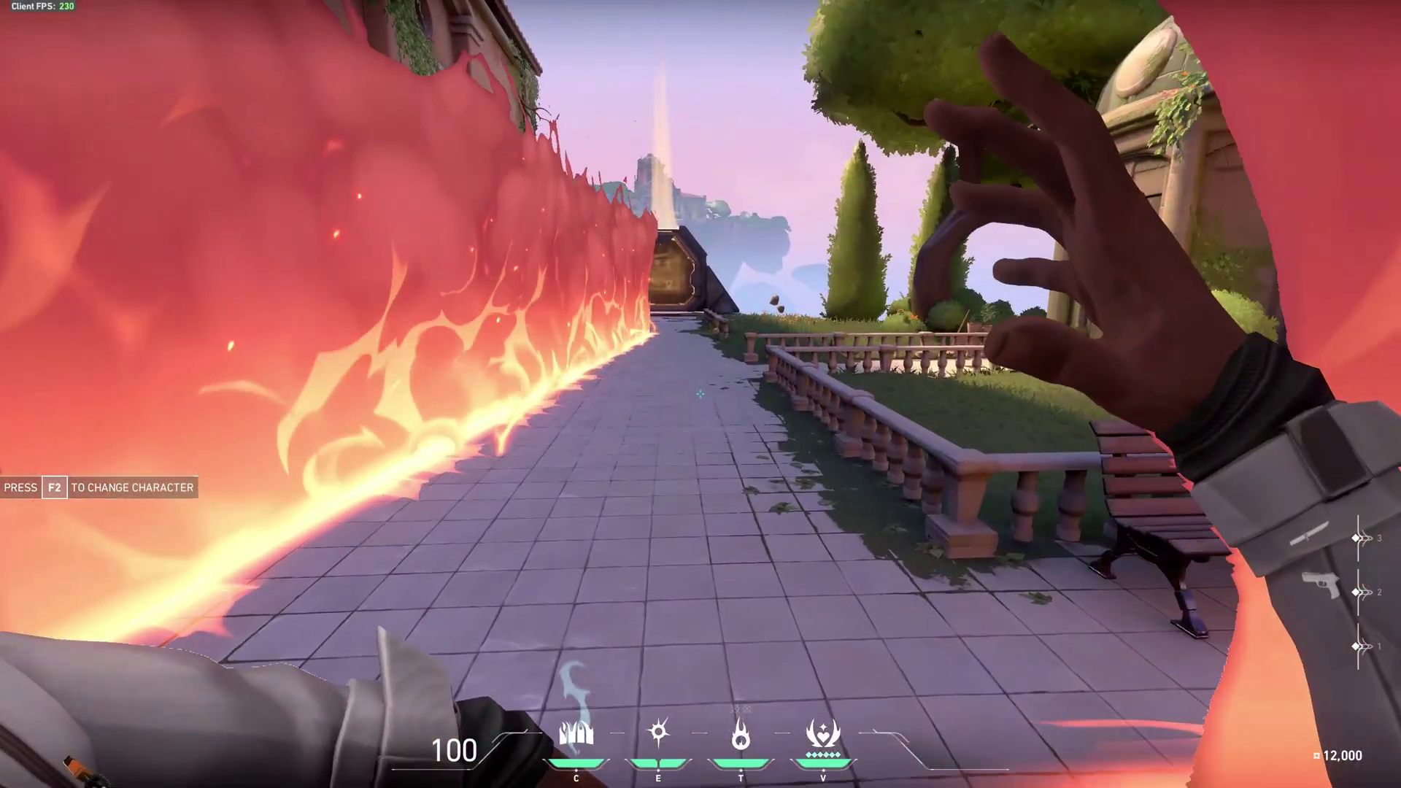
Step: Walk the walkway and ready Blaze with C for another fire wall
key(c)
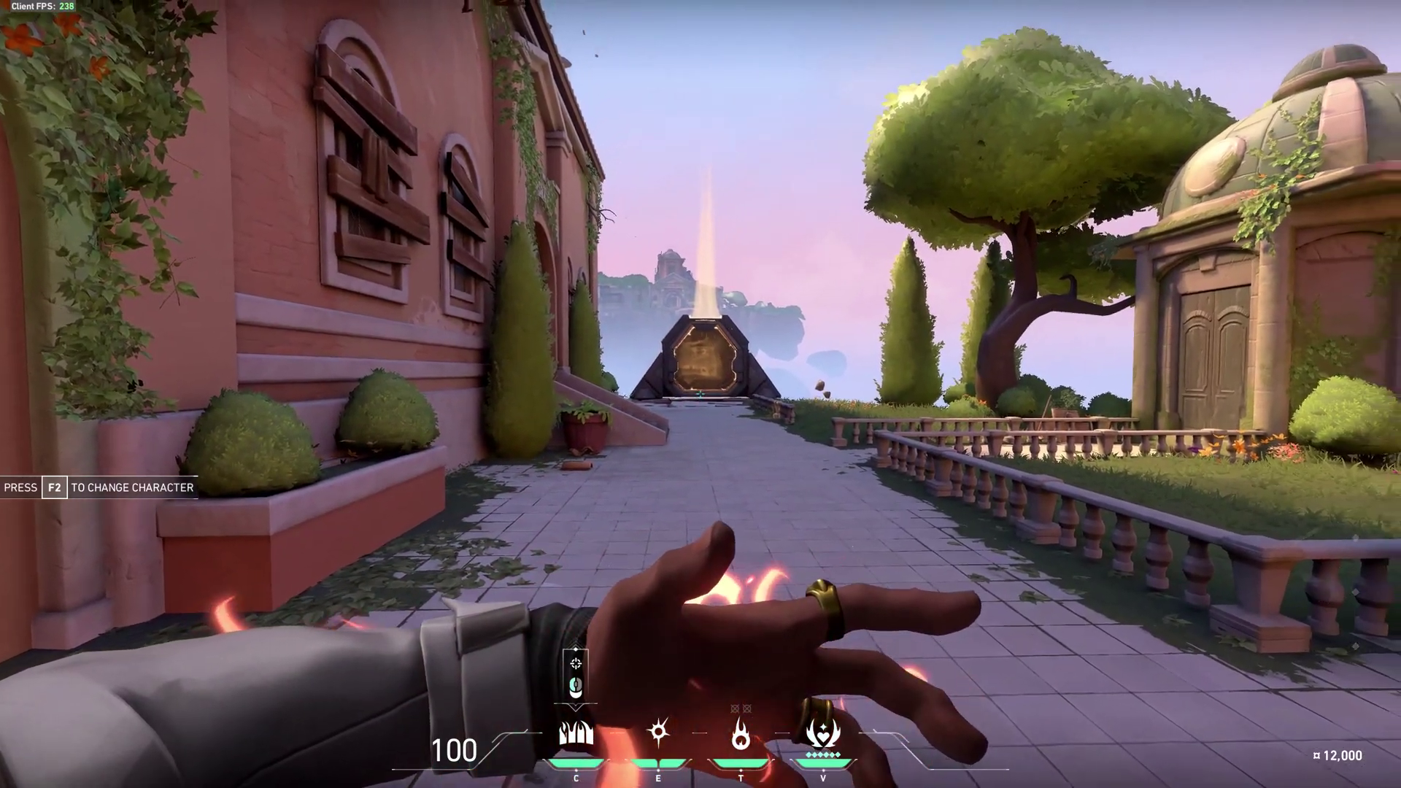
Step: Cast a new fire wall, then outline and label its 1st, 2nd and 3rd trails in red
click(700, 394)
click(700, 394)
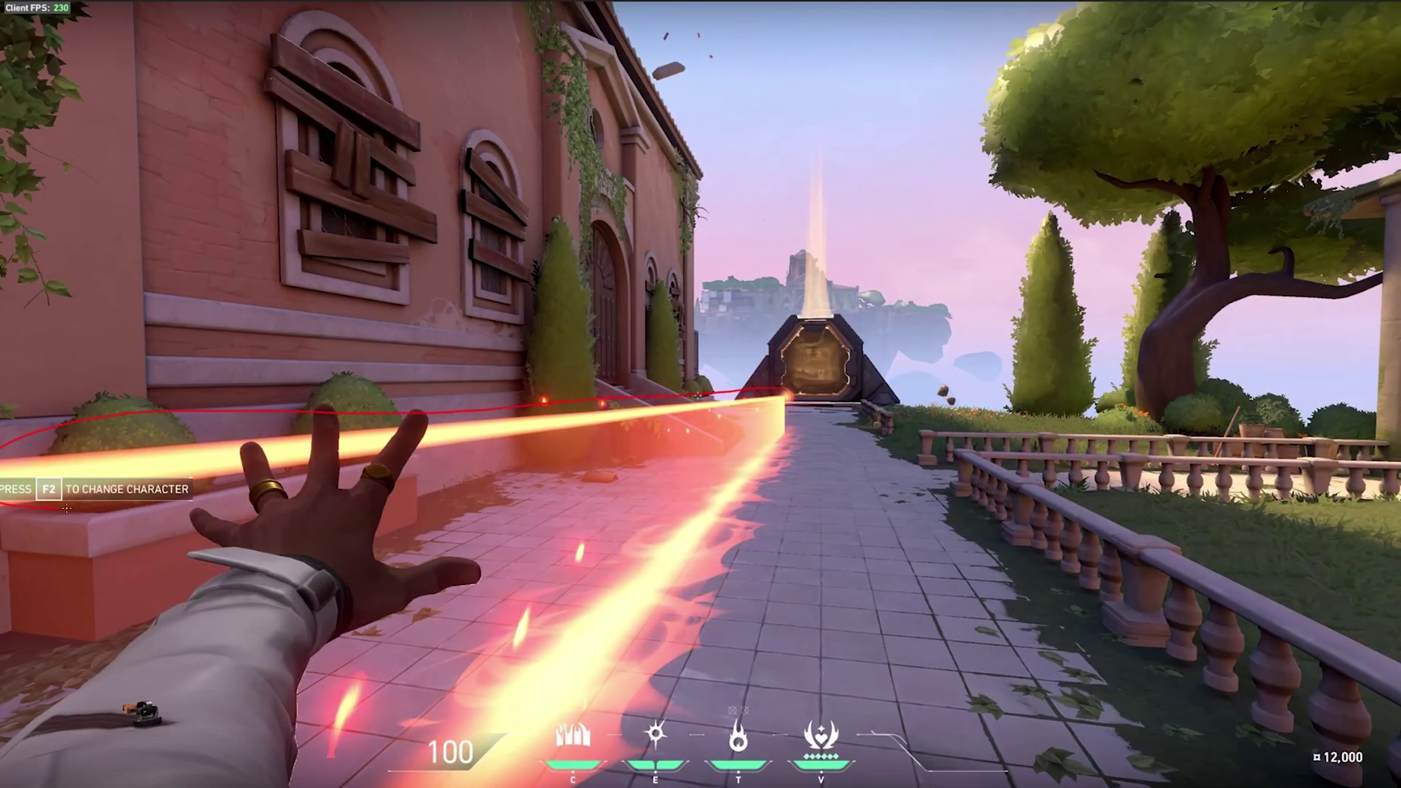
drag(495, 449, 737, 408)
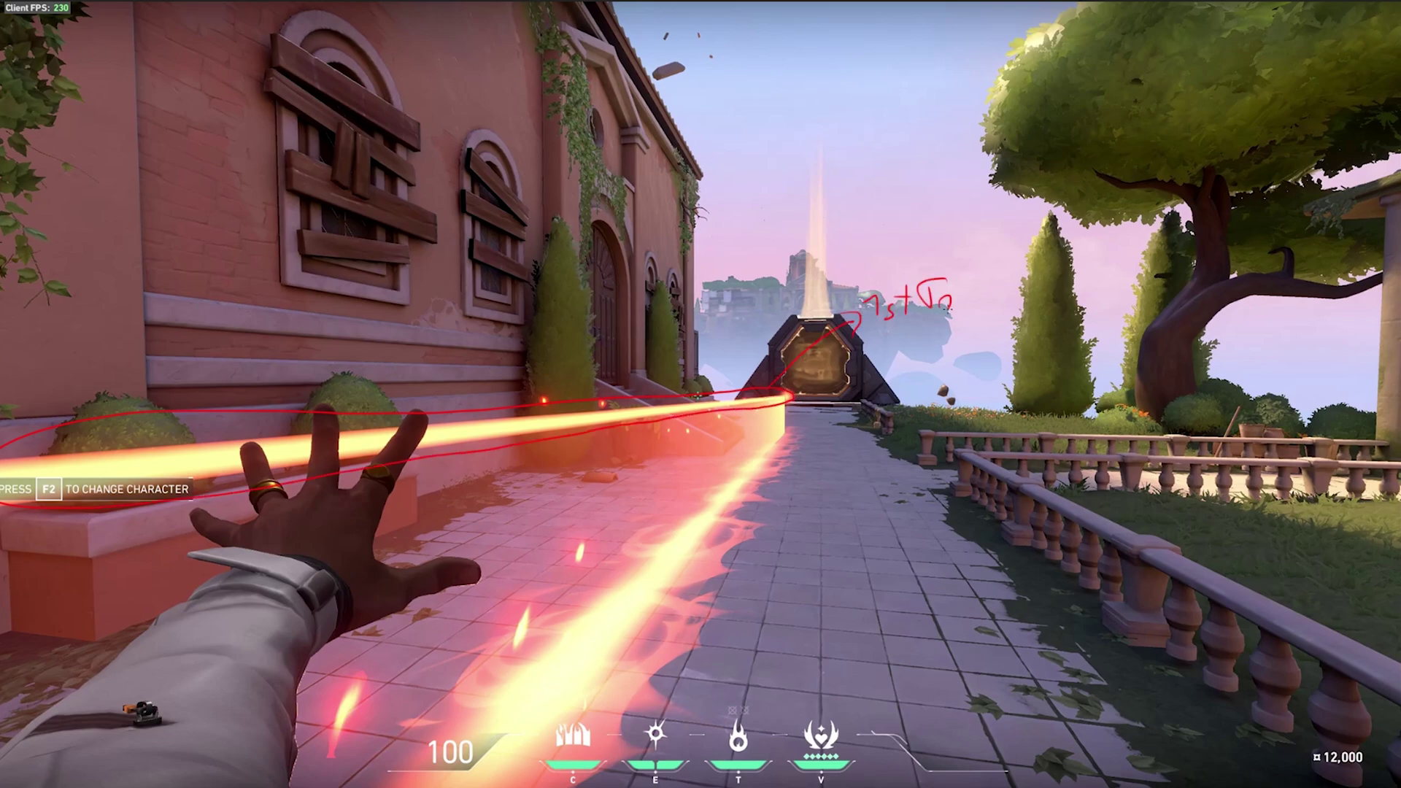
drag(784, 436, 576, 734)
drag(334, 452, 784, 398)
drag(943, 349, 998, 386)
mouse_move(803, 422)
mouse_down()
mouse_move(401, 735)
mouse_move(372, 786)
mouse_up()
drag(580, 786, 778, 473)
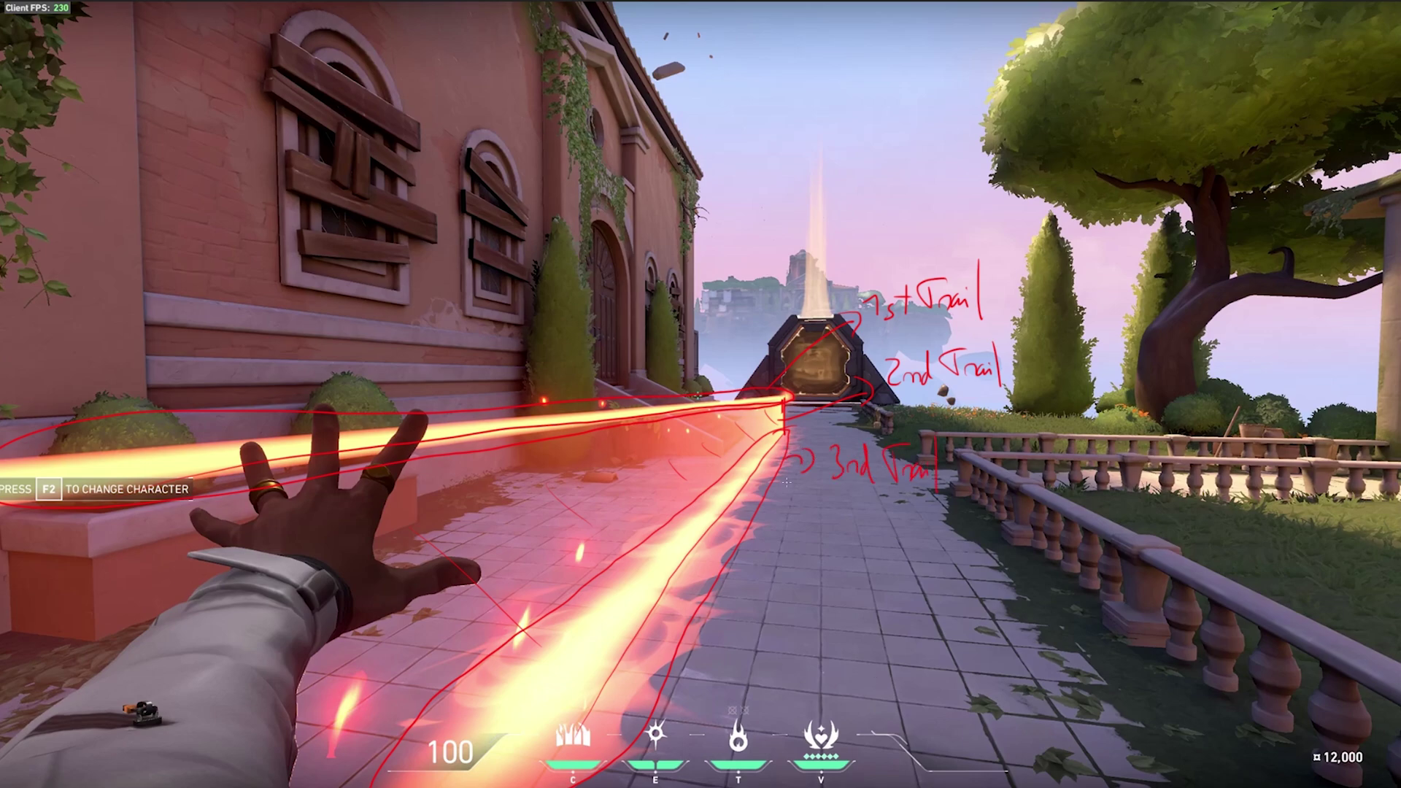
mouse_move(787, 437)
mouse_down()
mouse_move(664, 529)
mouse_move(431, 748)
mouse_up()
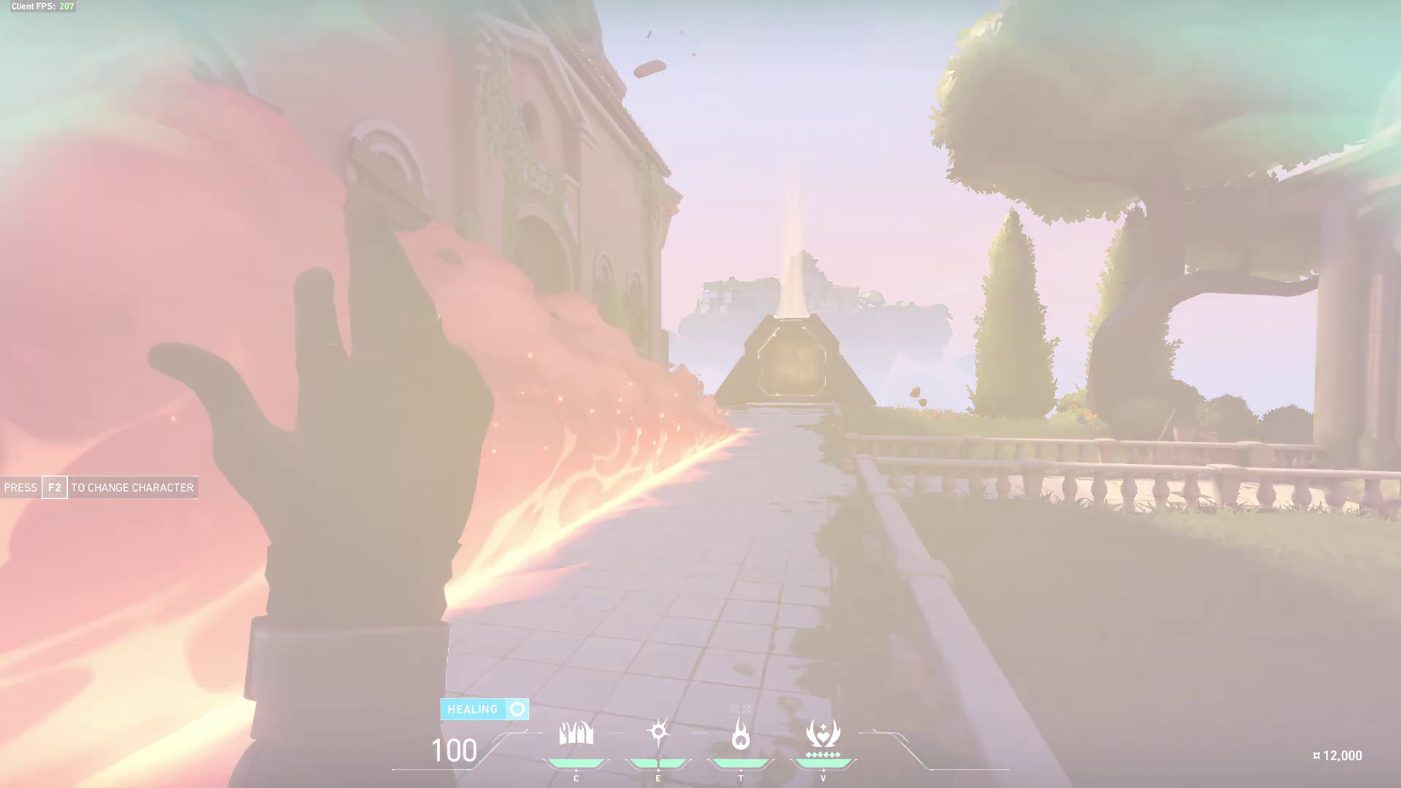
Step: Draw a red triangular outline around the wall and three upward arrows on its flames
drag(732, 432, 62, 9)
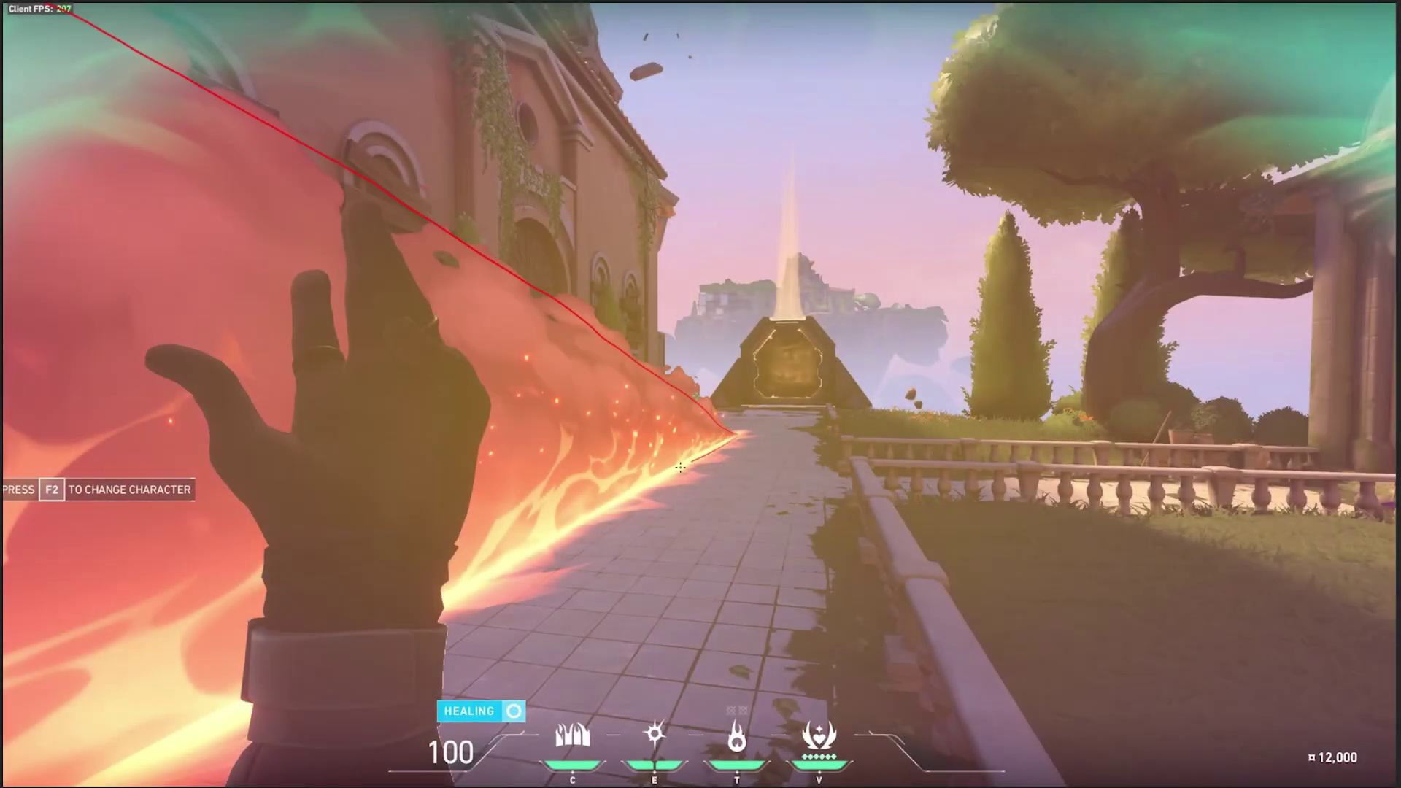
drag(655, 479, 84, 784)
drag(387, 777, 706, 461)
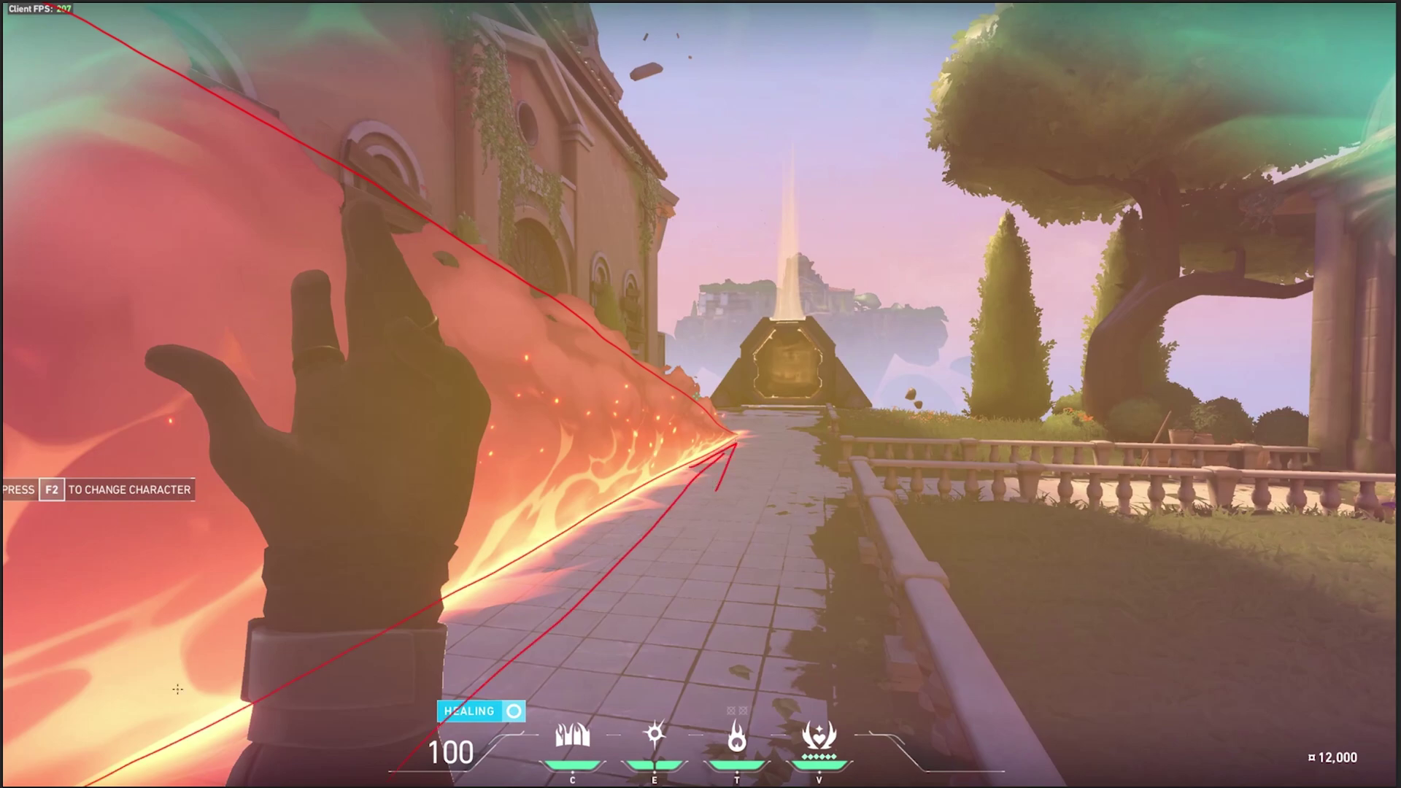
mouse_move(168, 733)
mouse_down()
mouse_move(175, 146)
mouse_move(204, 235)
mouse_up()
mouse_move(357, 641)
mouse_down()
mouse_move(374, 332)
mouse_move(412, 354)
mouse_up()
drag(503, 563, 509, 360)
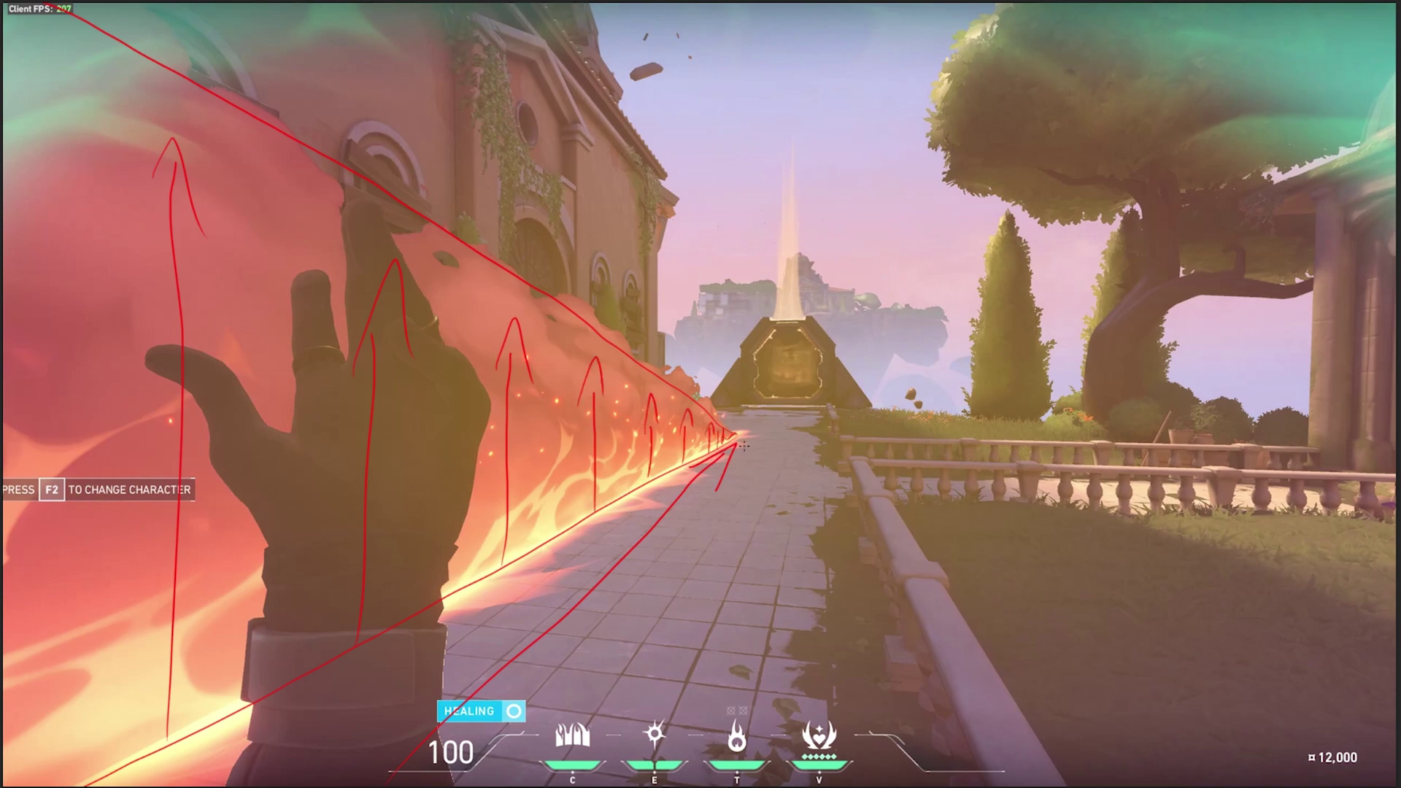
Step: Clear the old drawing, then trace the wall's end, base and top edge, circling bumps along the top
key(Escape)
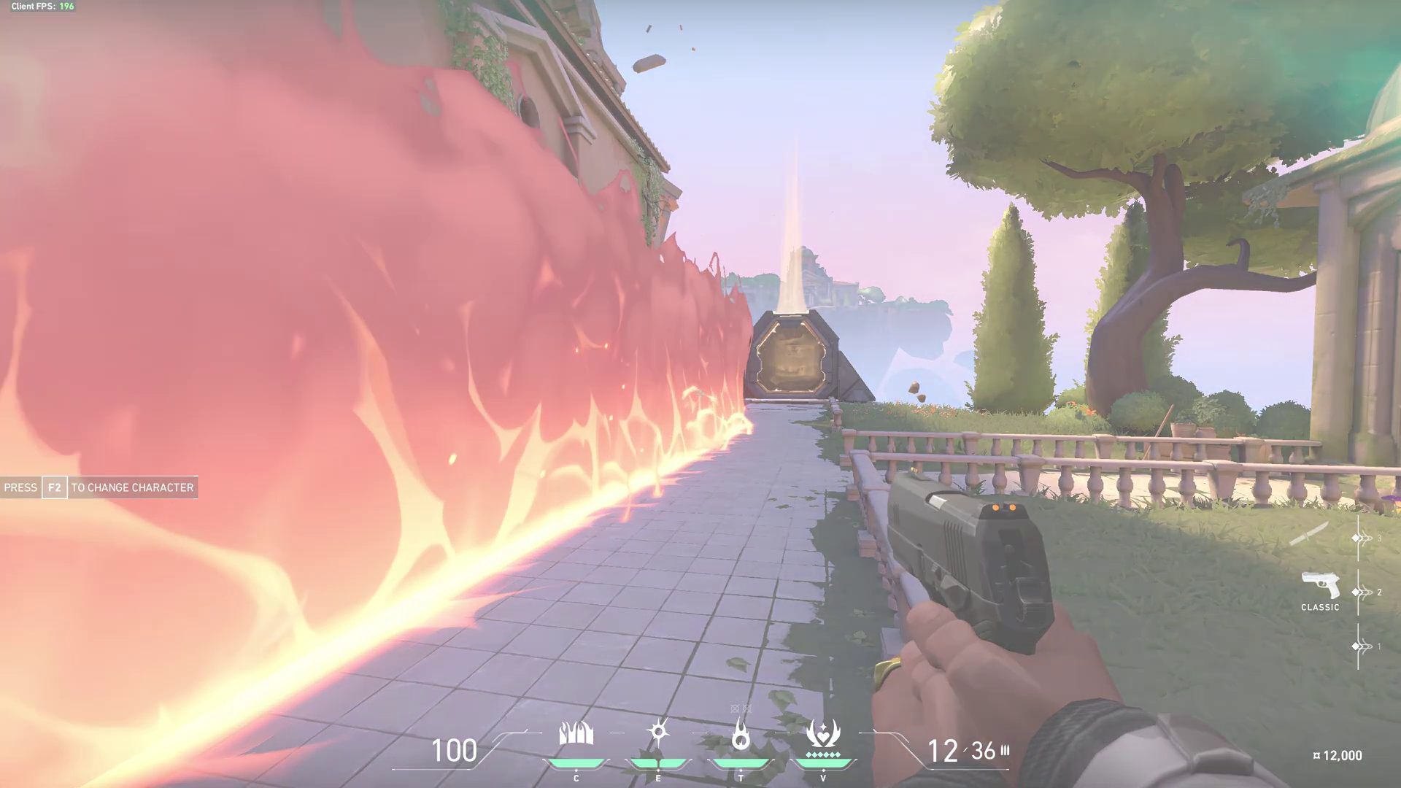
drag(748, 286, 748, 425)
drag(750, 431, 77, 778)
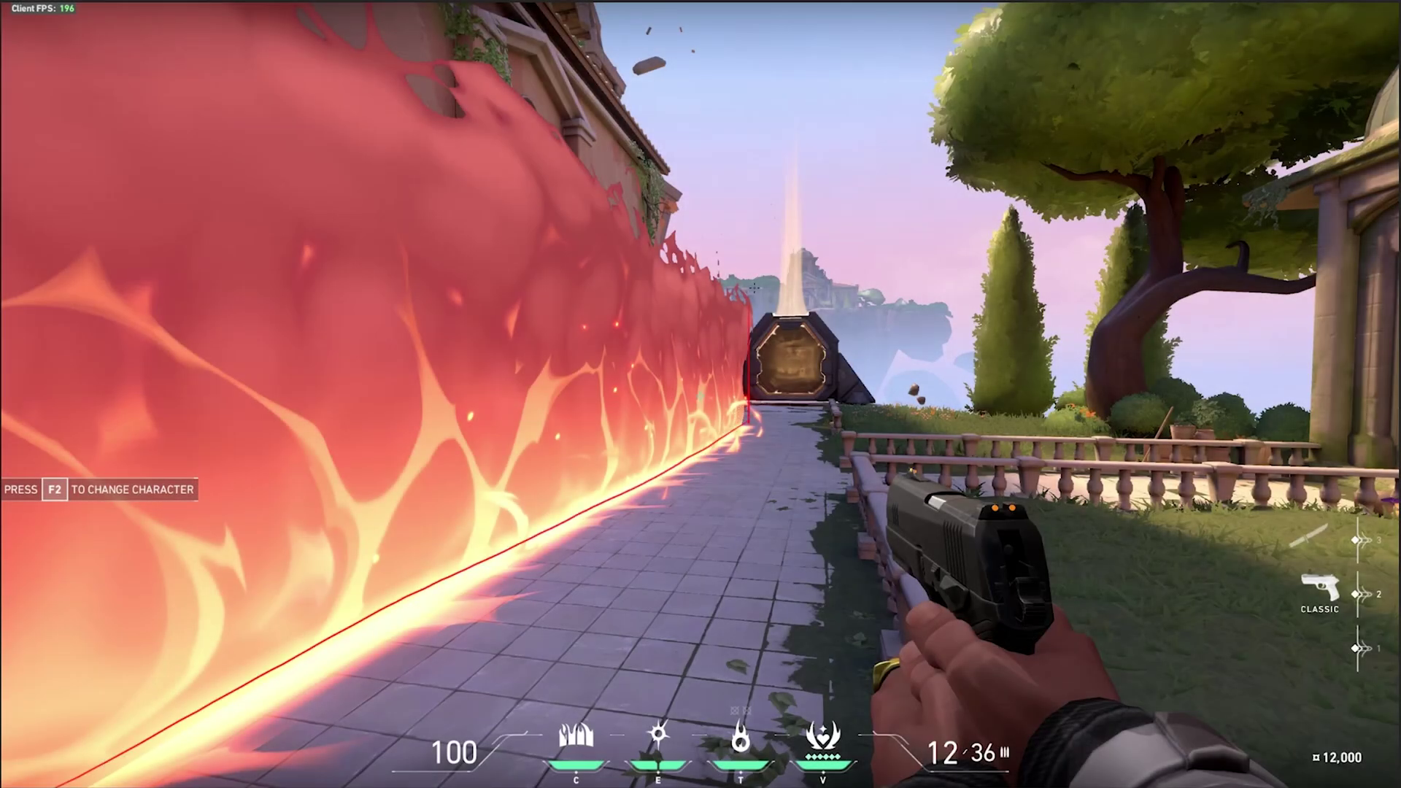
drag(748, 286, 653, 175)
drag(730, 257, 717, 265)
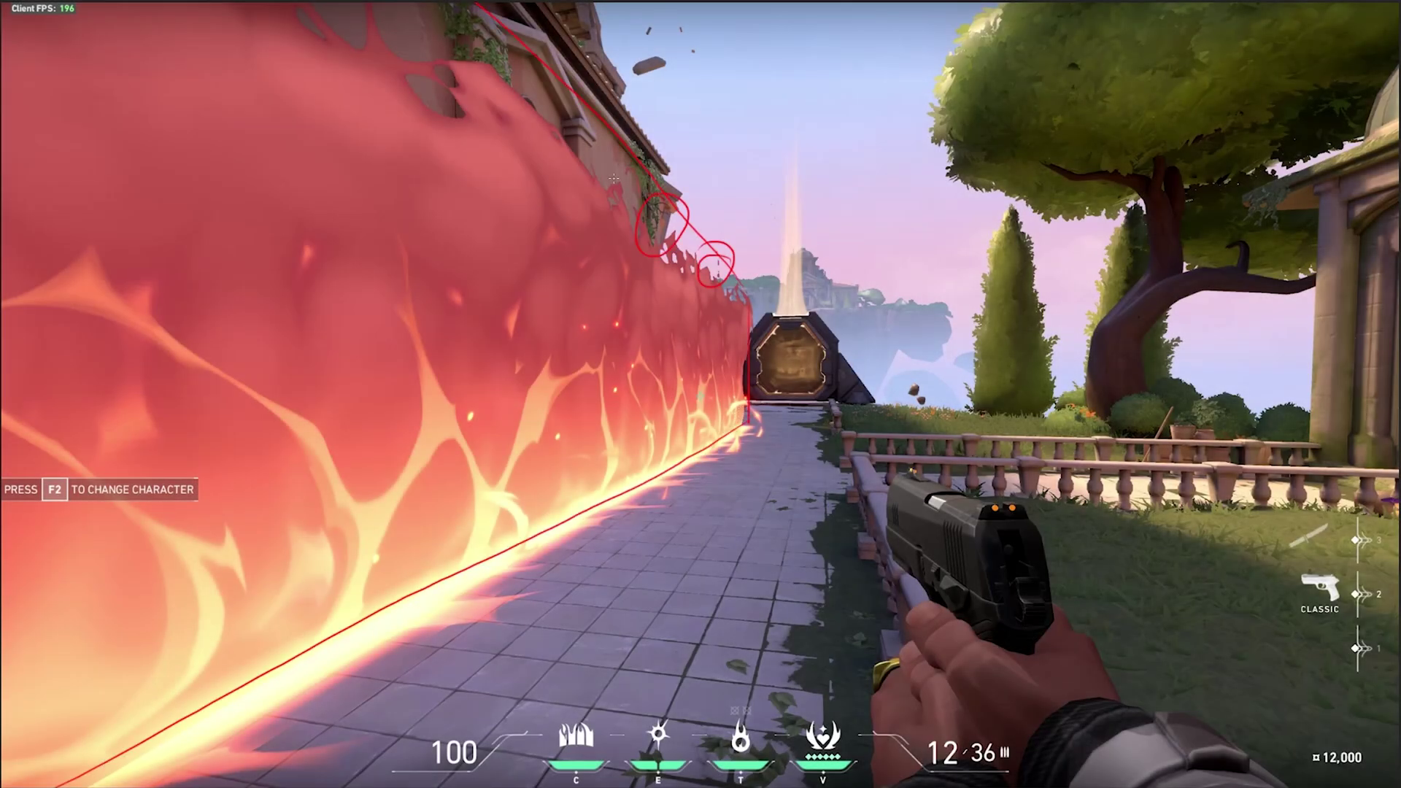
drag(616, 113, 562, 181)
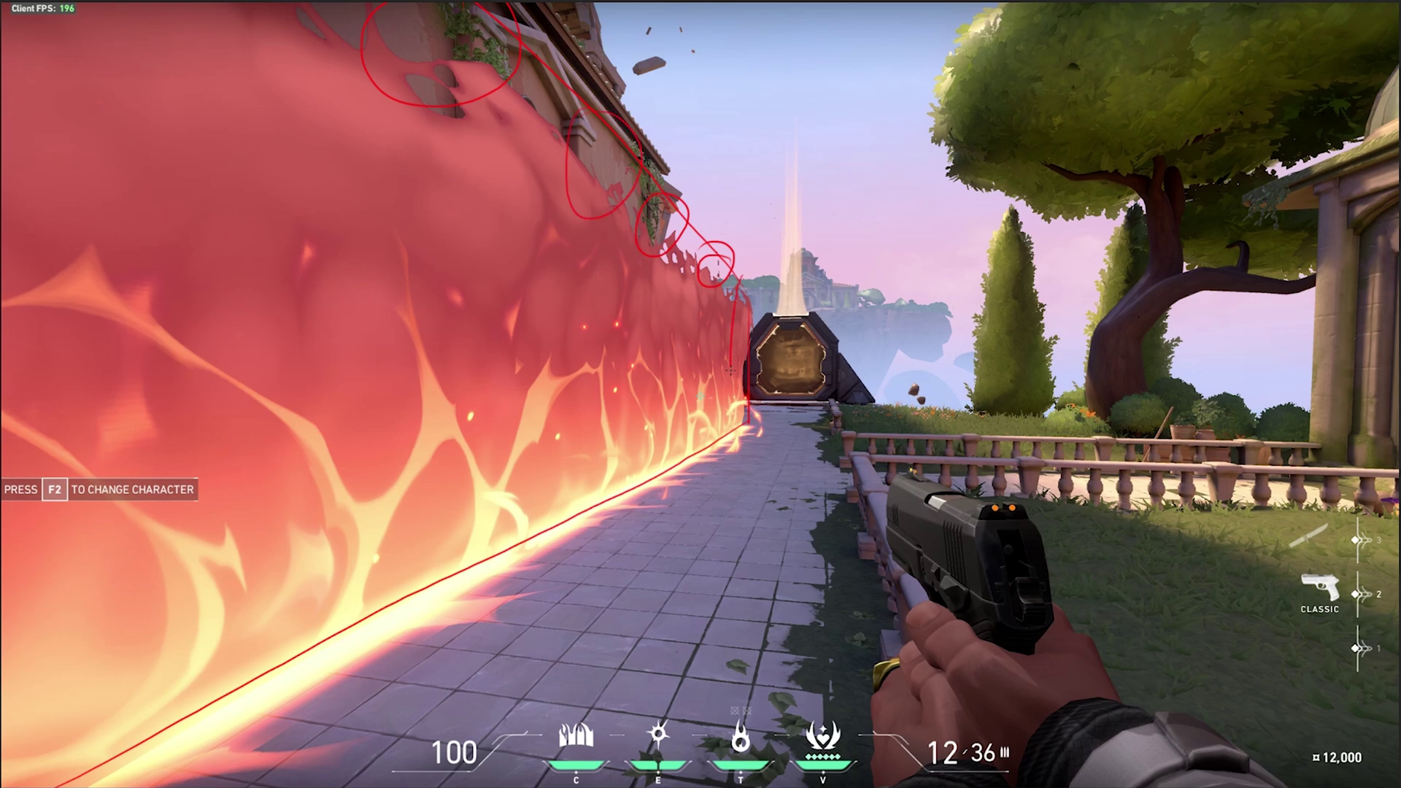
mouse_move(623, 300)
mouse_down()
mouse_move(76, 89)
mouse_move(660, 398)
mouse_move(730, 390)
mouse_up()
Step: Sketch flame streaks, loop the wall's end, write the Flames label, then clear annotations and resume
mouse_move(422, 301)
mouse_down()
mouse_move(484, 457)
mouse_move(390, 454)
mouse_up()
mouse_move(441, 438)
mouse_down()
mouse_move(411, 495)
mouse_move(91, 322)
mouse_up()
drag(79, 251, 320, 575)
mouse_move(746, 397)
mouse_down()
mouse_move(763, 409)
mouse_move(874, 373)
mouse_up()
drag(884, 380, 896, 354)
drag(899, 351, 952, 369)
drag(617, 322, 869, 307)
drag(866, 257, 847, 325)
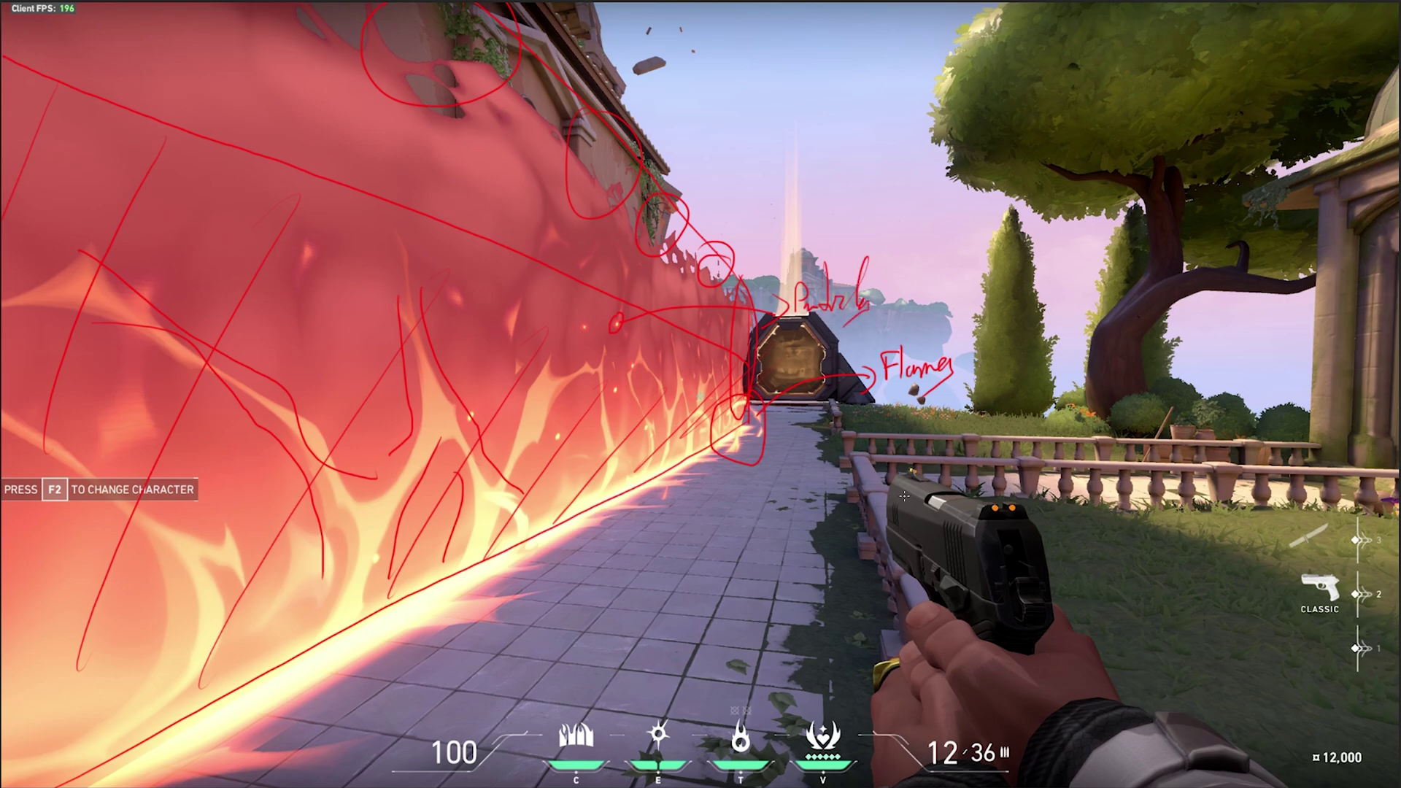
key(Escape)
key(space)
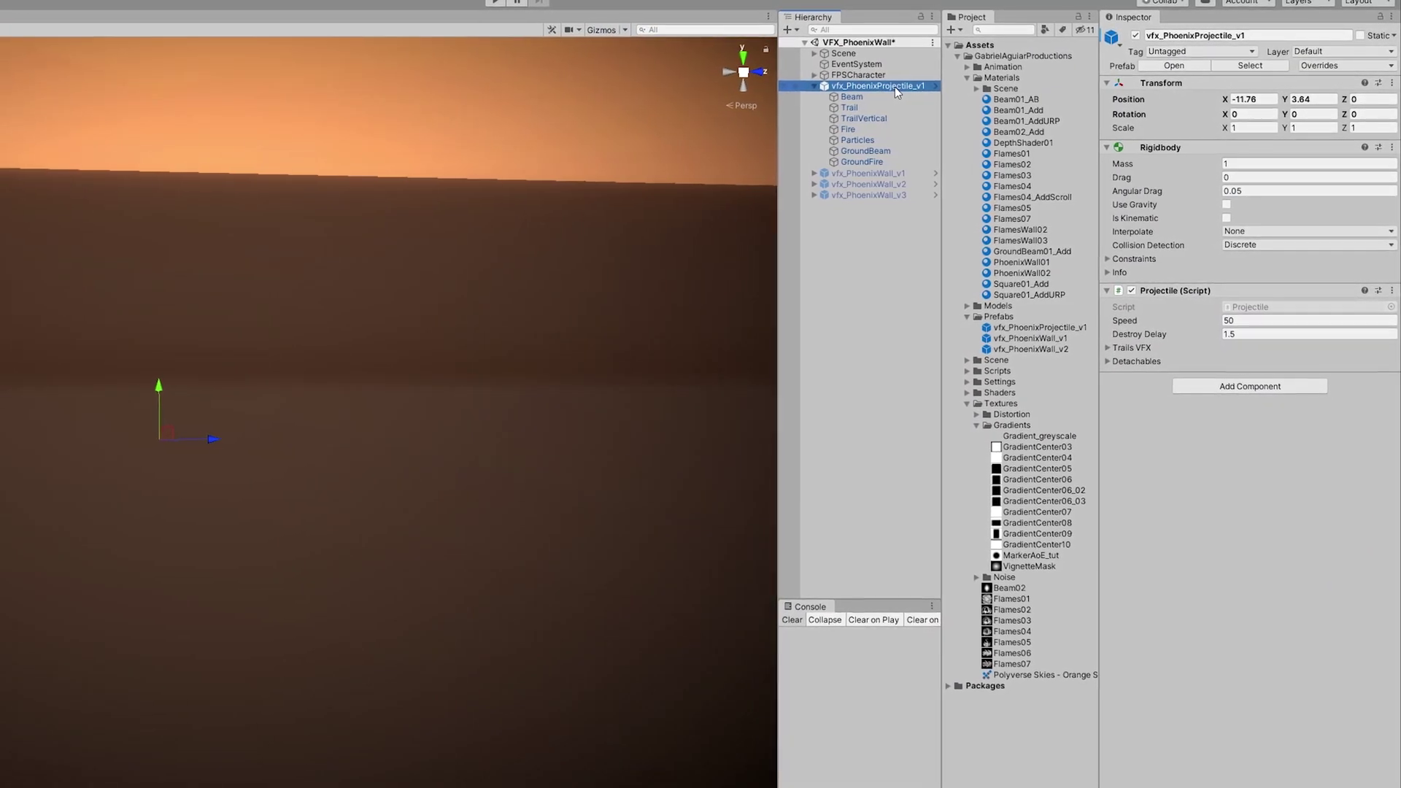
Step: Preview the projectile's Beam, reviewing its Start Lifetime, Start Size and Color over Lifetime gradient
click(883, 96)
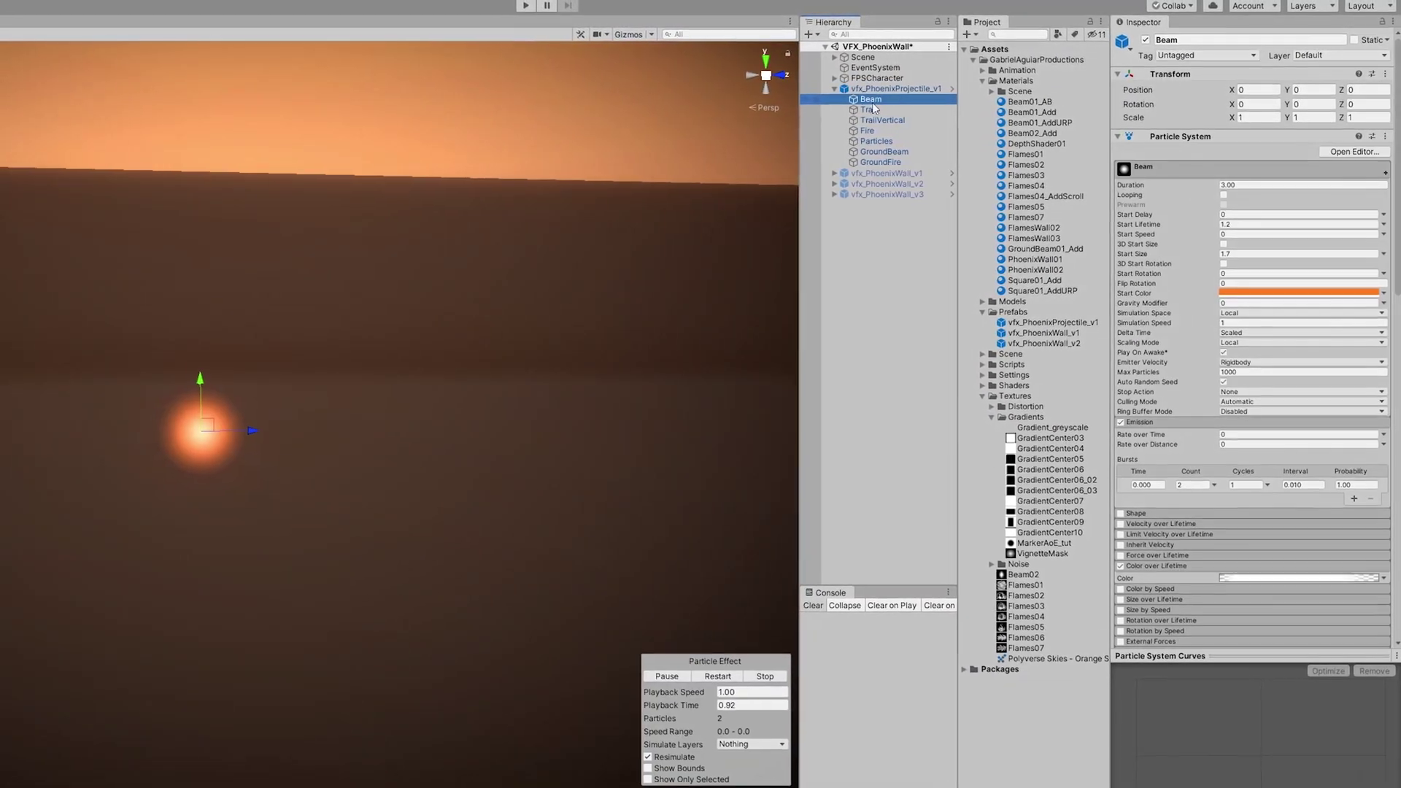
alt+drag(334, 406, 663, 590)
click(726, 667)
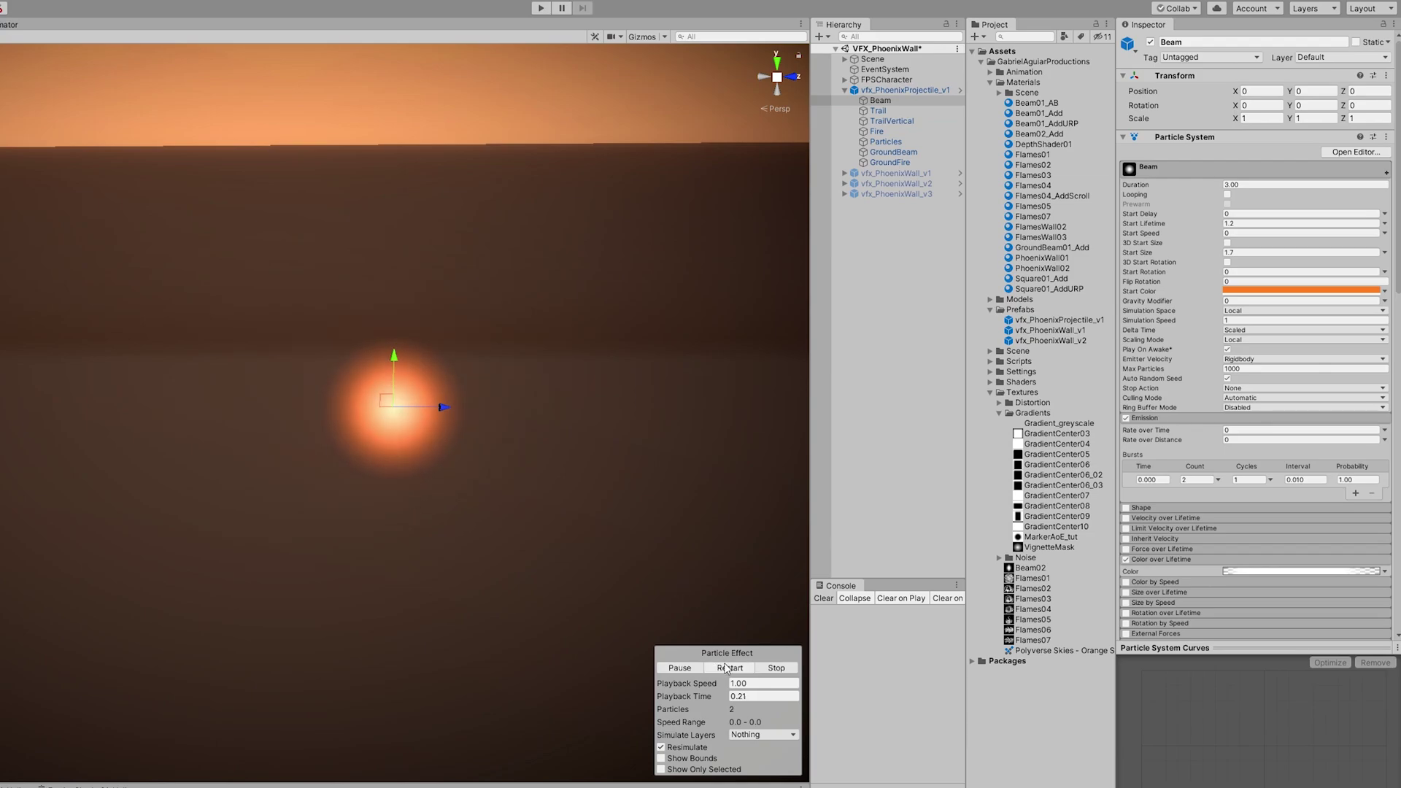
click(1240, 223)
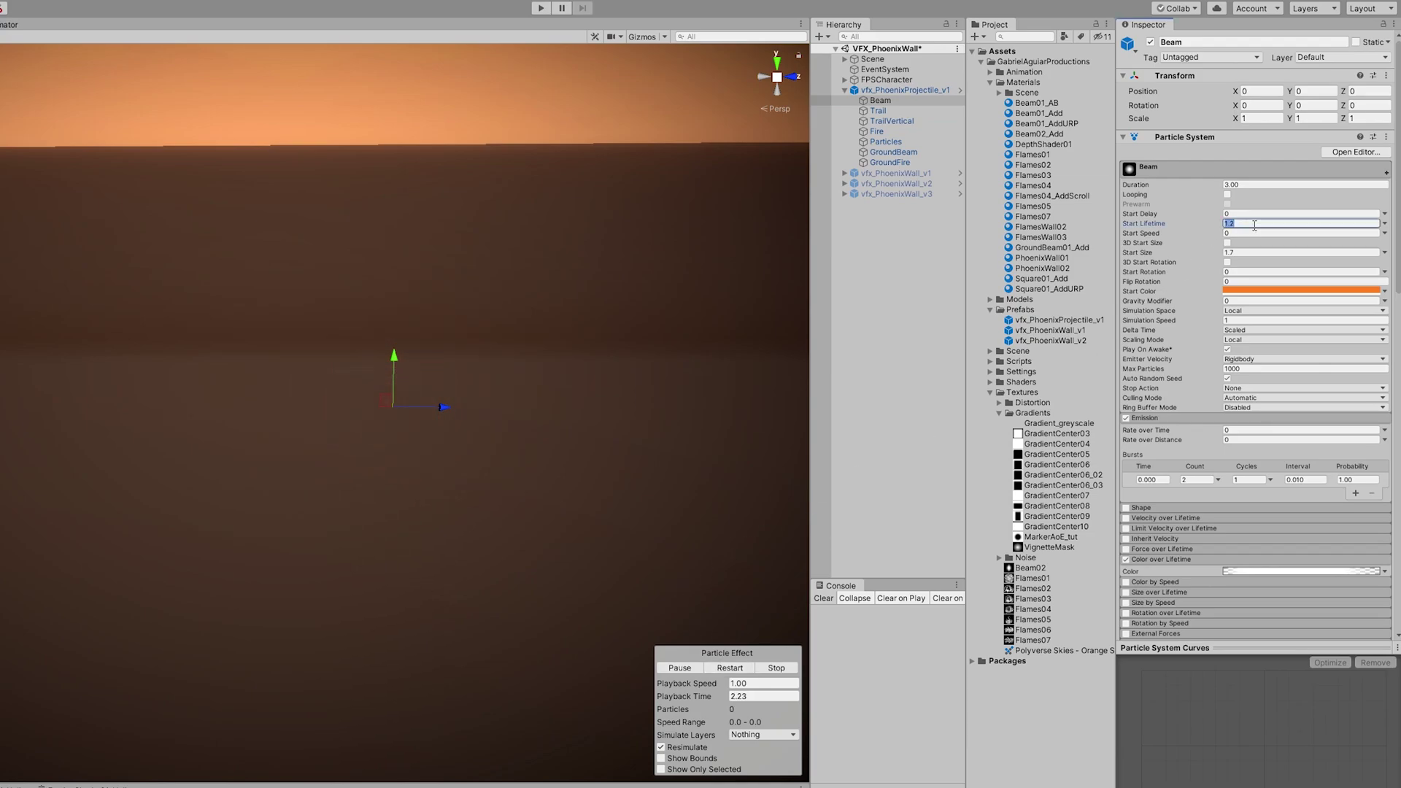
click(1248, 252)
click(1256, 572)
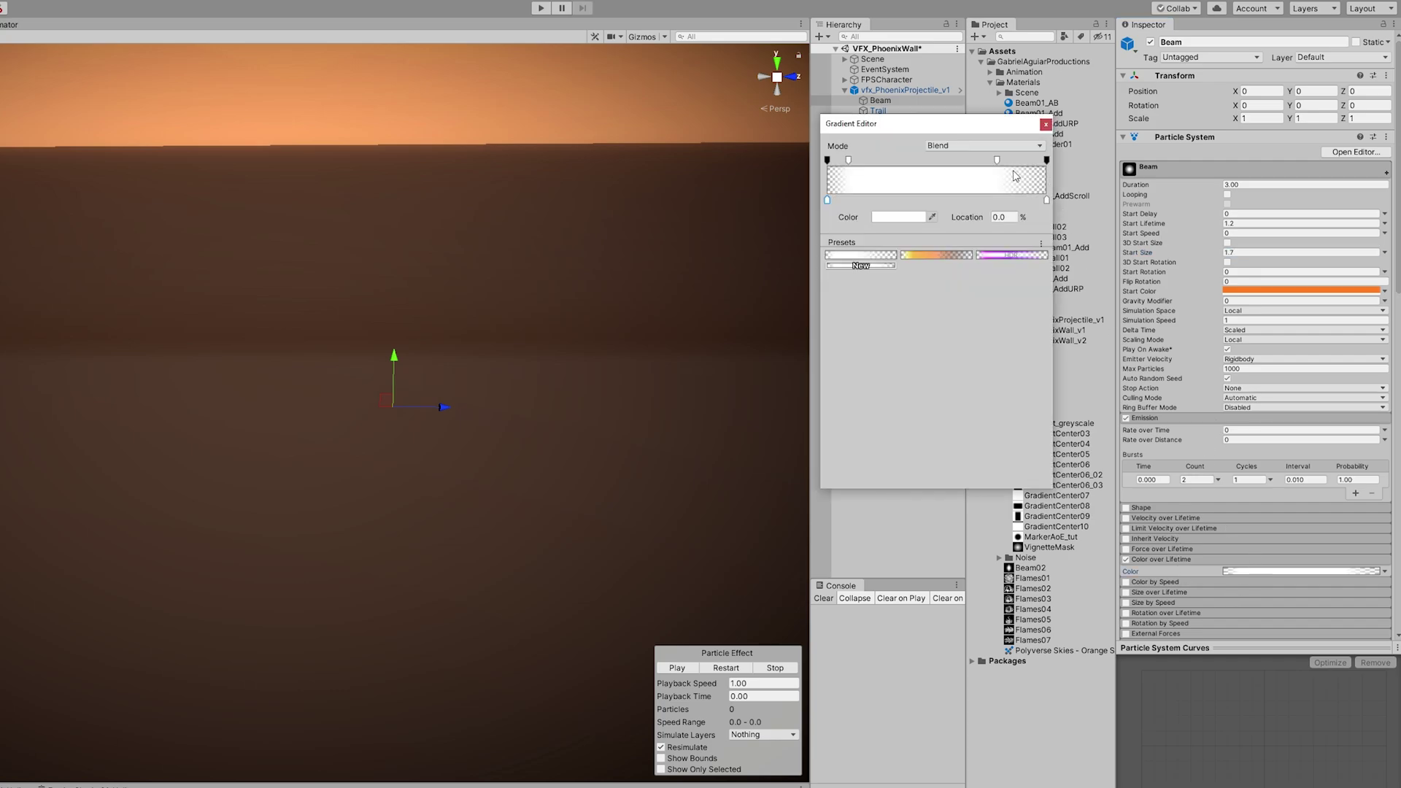
key(Escape)
Step: Inspect the Trail's width and Time, and open the GradientCenter10 texture in a viewer
click(878, 110)
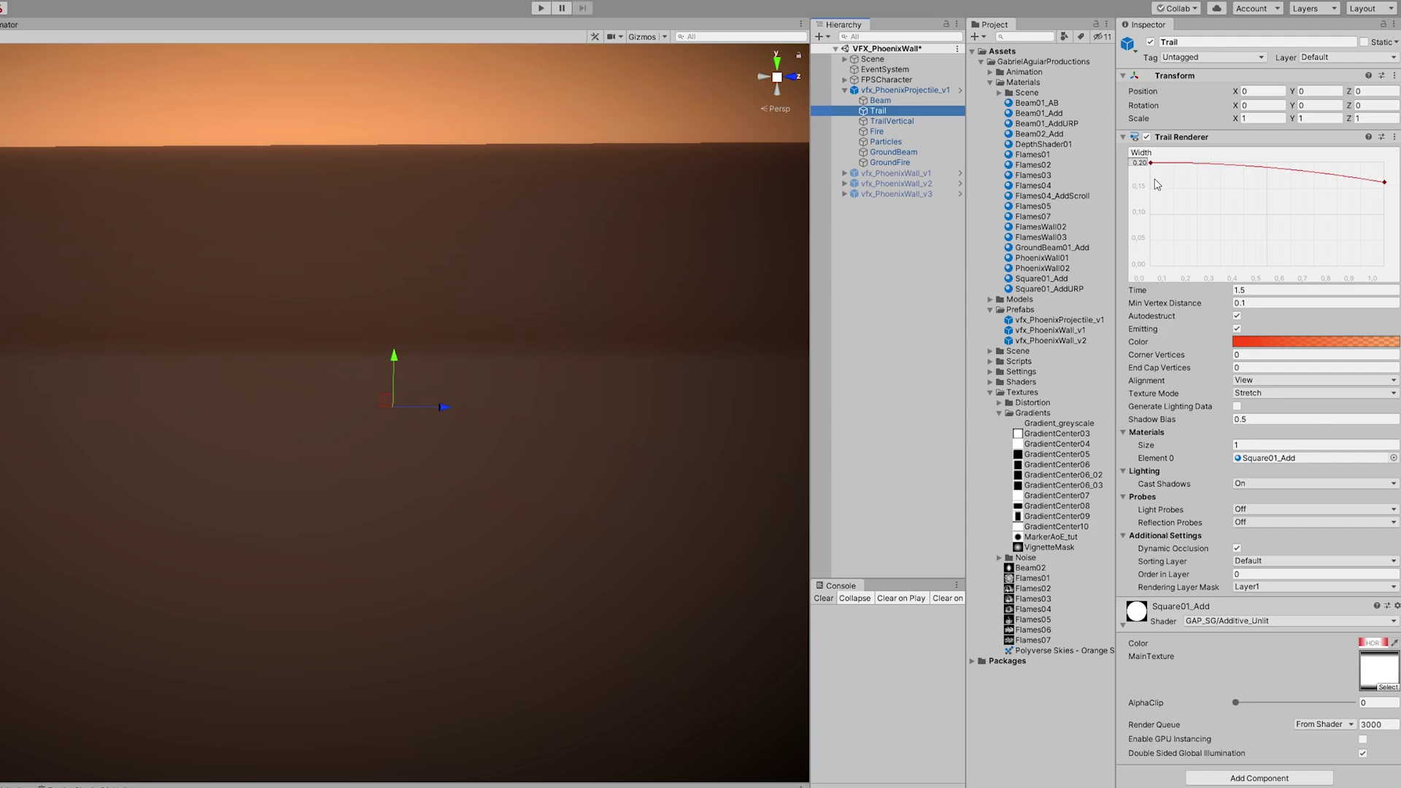
click(1139, 162)
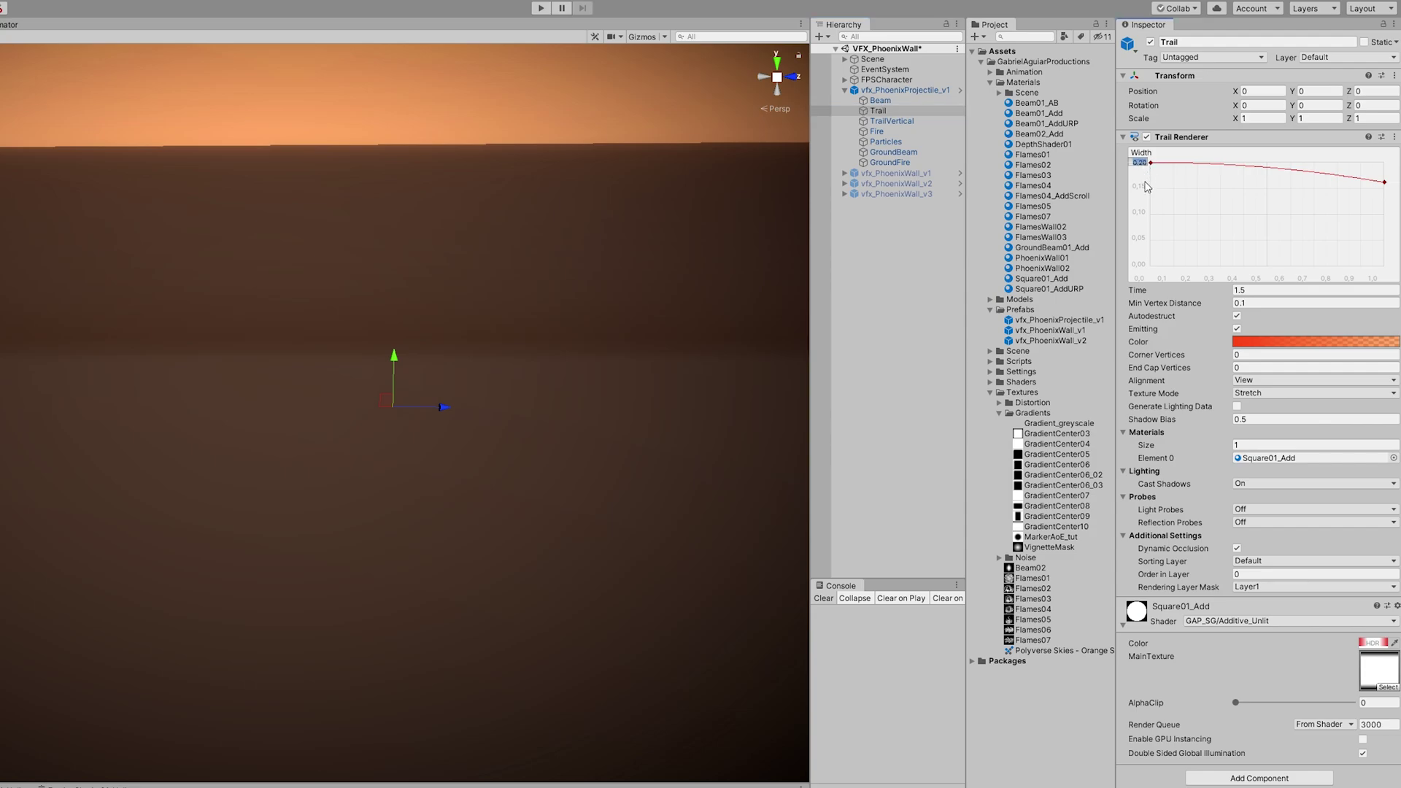
click(1253, 289)
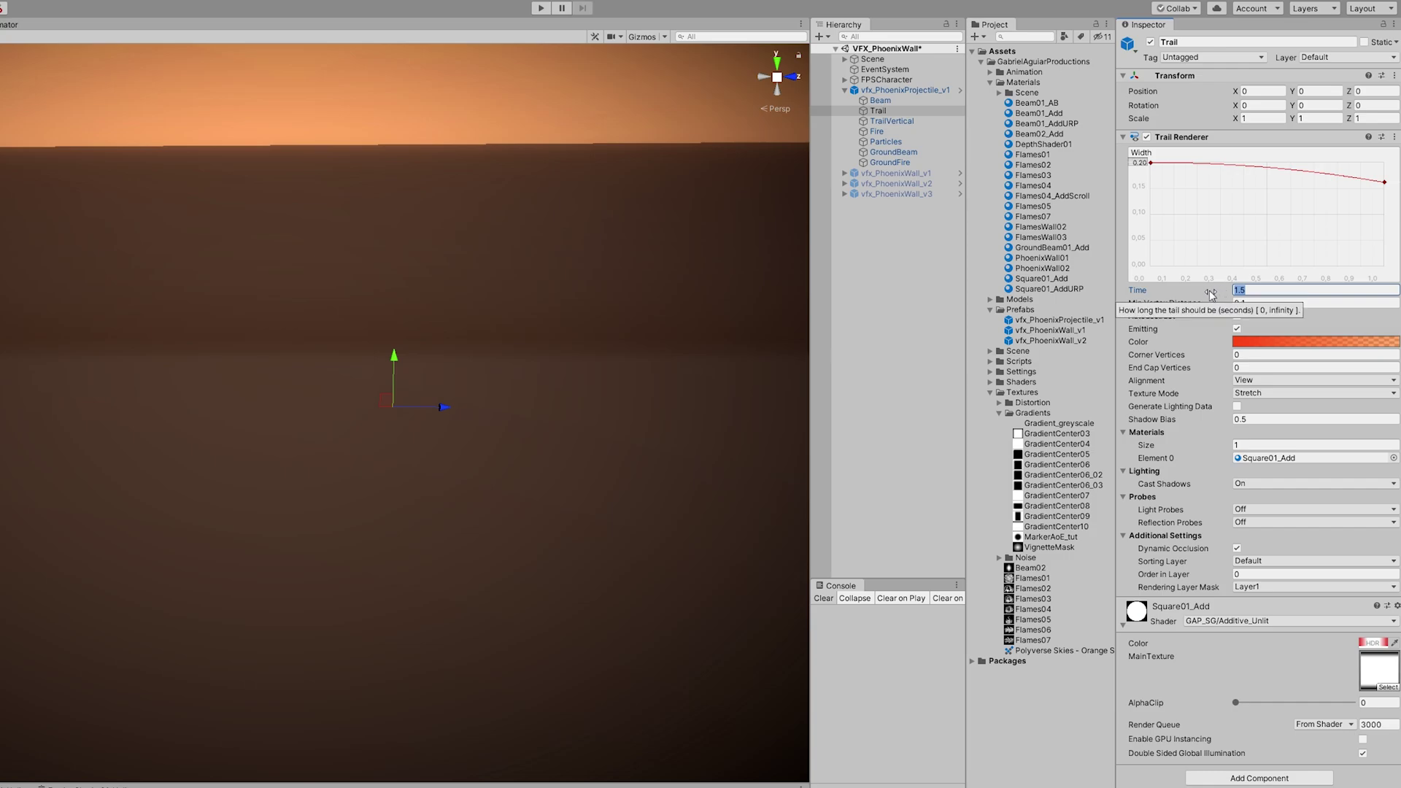
double_click(1056, 526)
drag(778, 253, 829, 248)
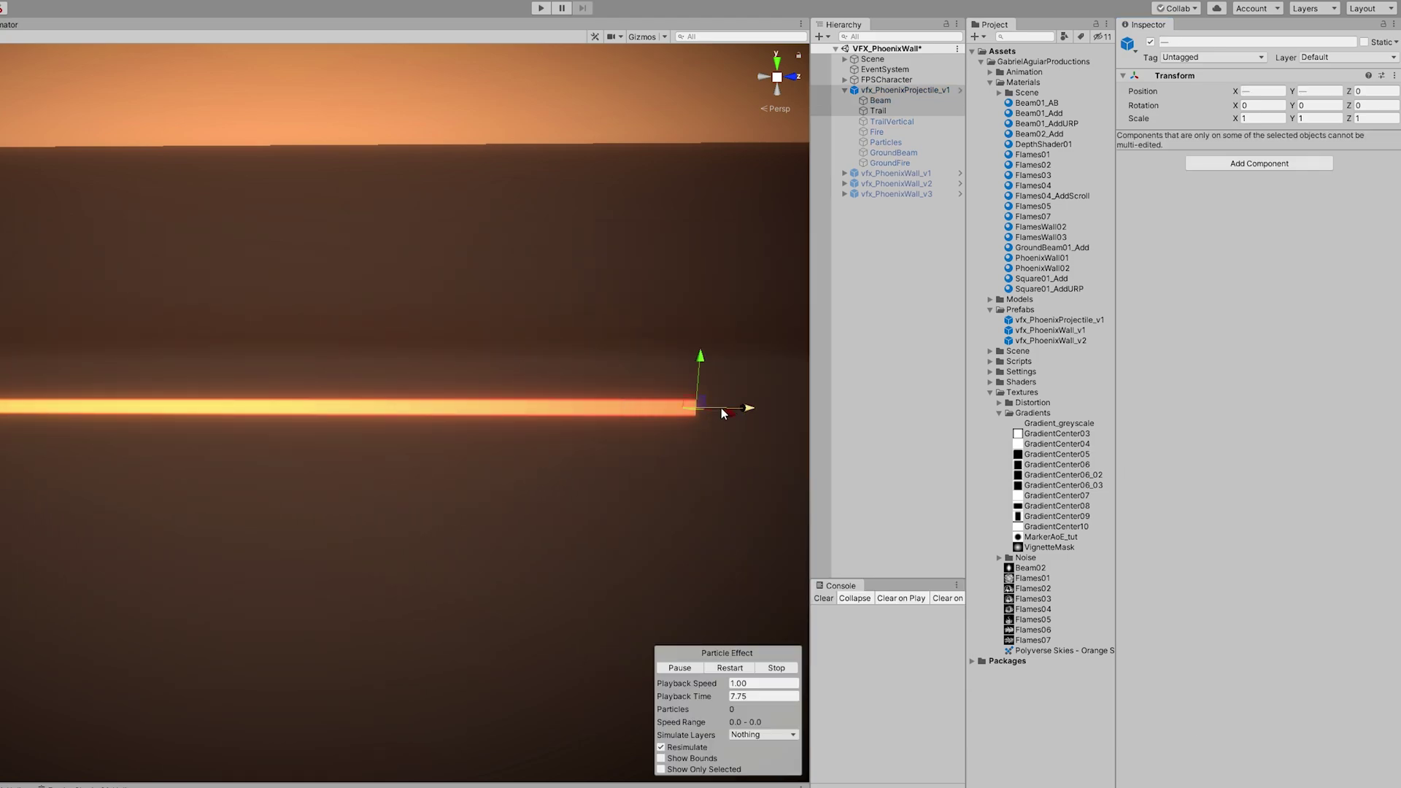
Step: Enable the TrailVertical child and check its colour gradient's starting opacity
click(889, 93)
click(881, 121)
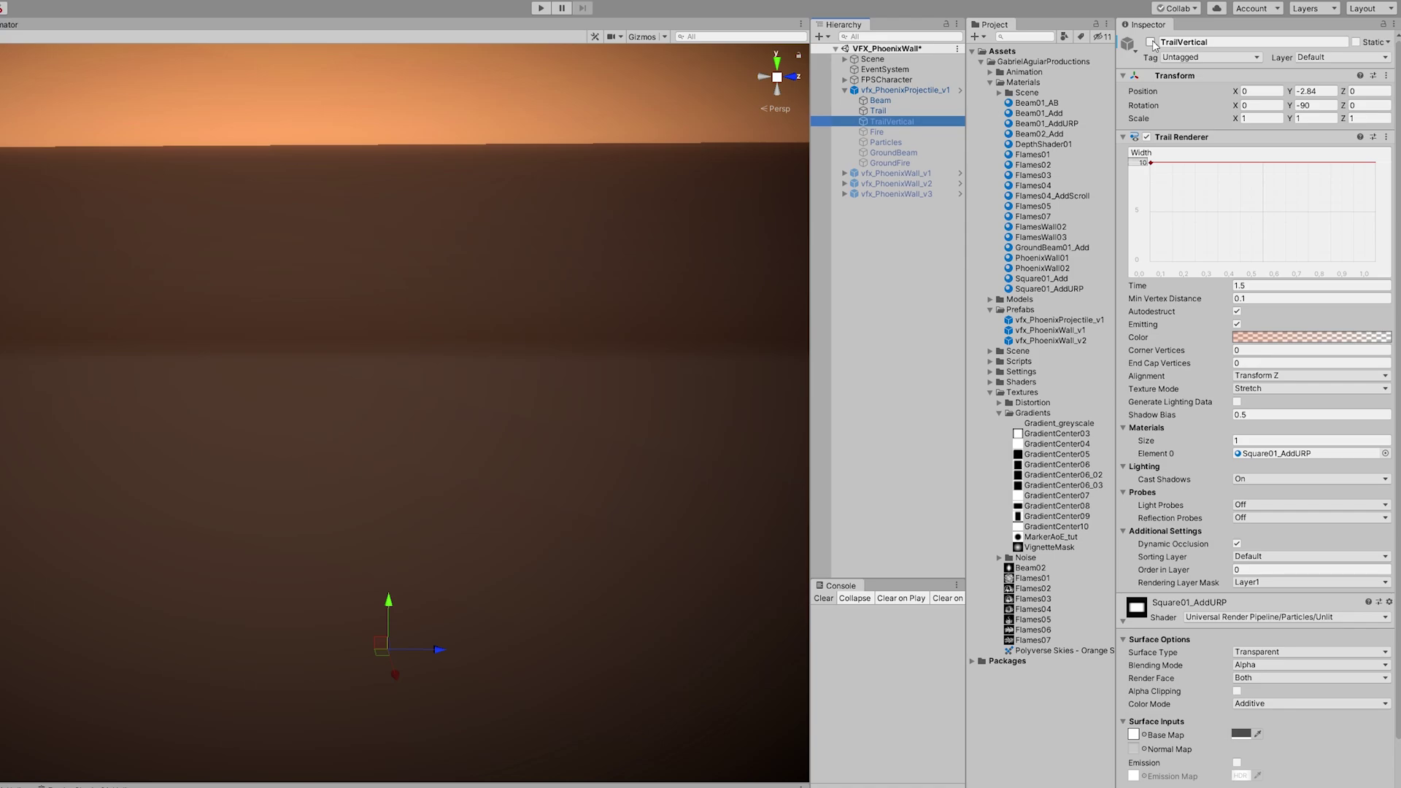
click(1151, 42)
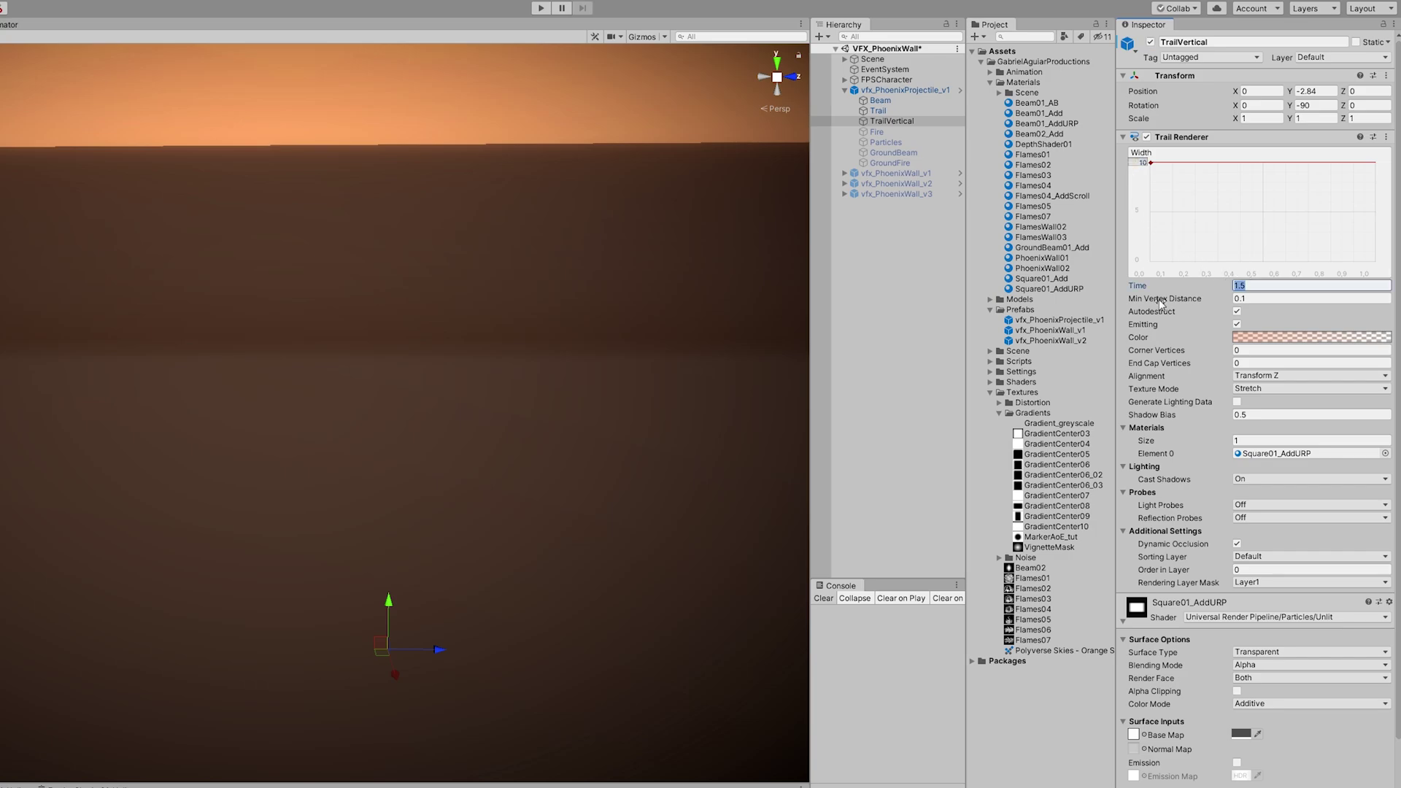
click(1258, 340)
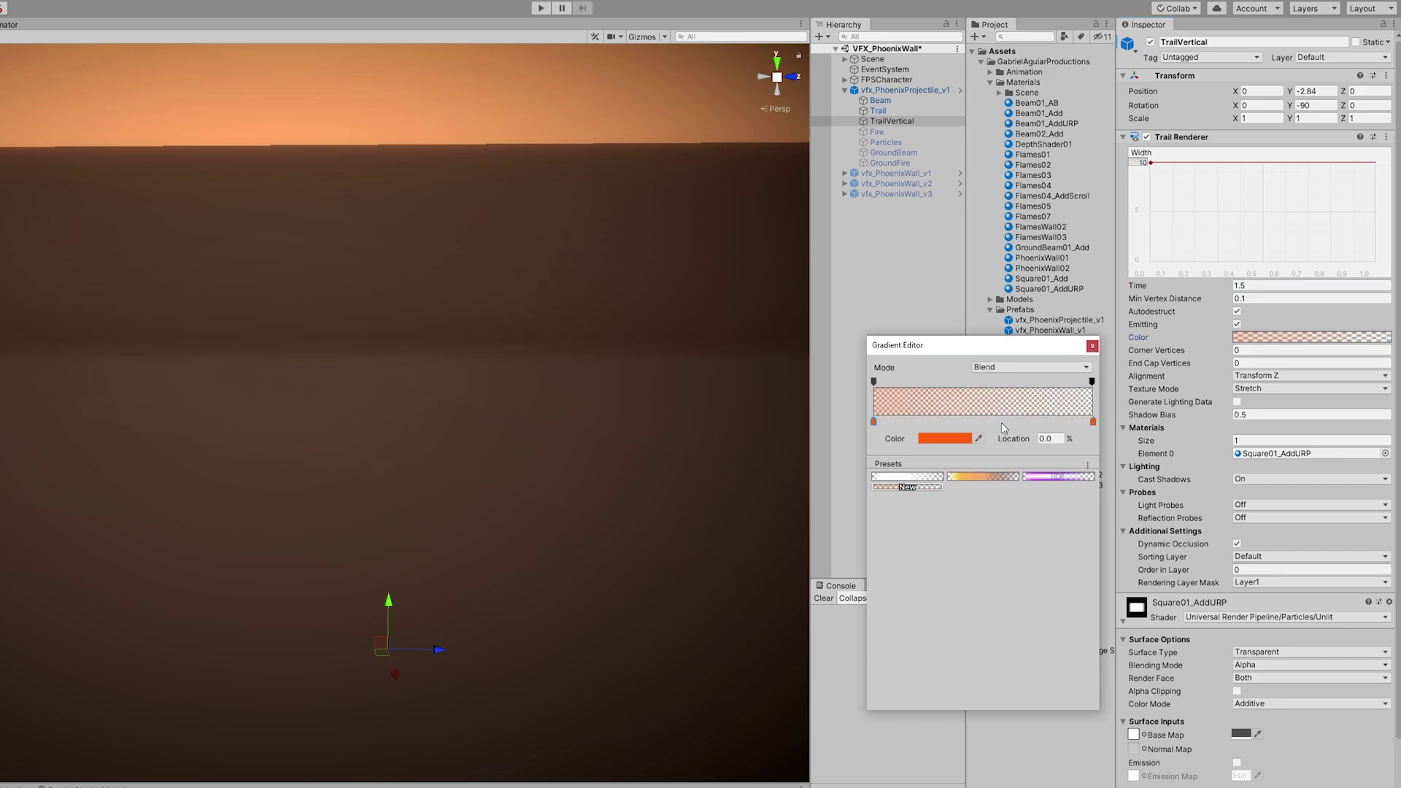
click(875, 382)
click(1093, 347)
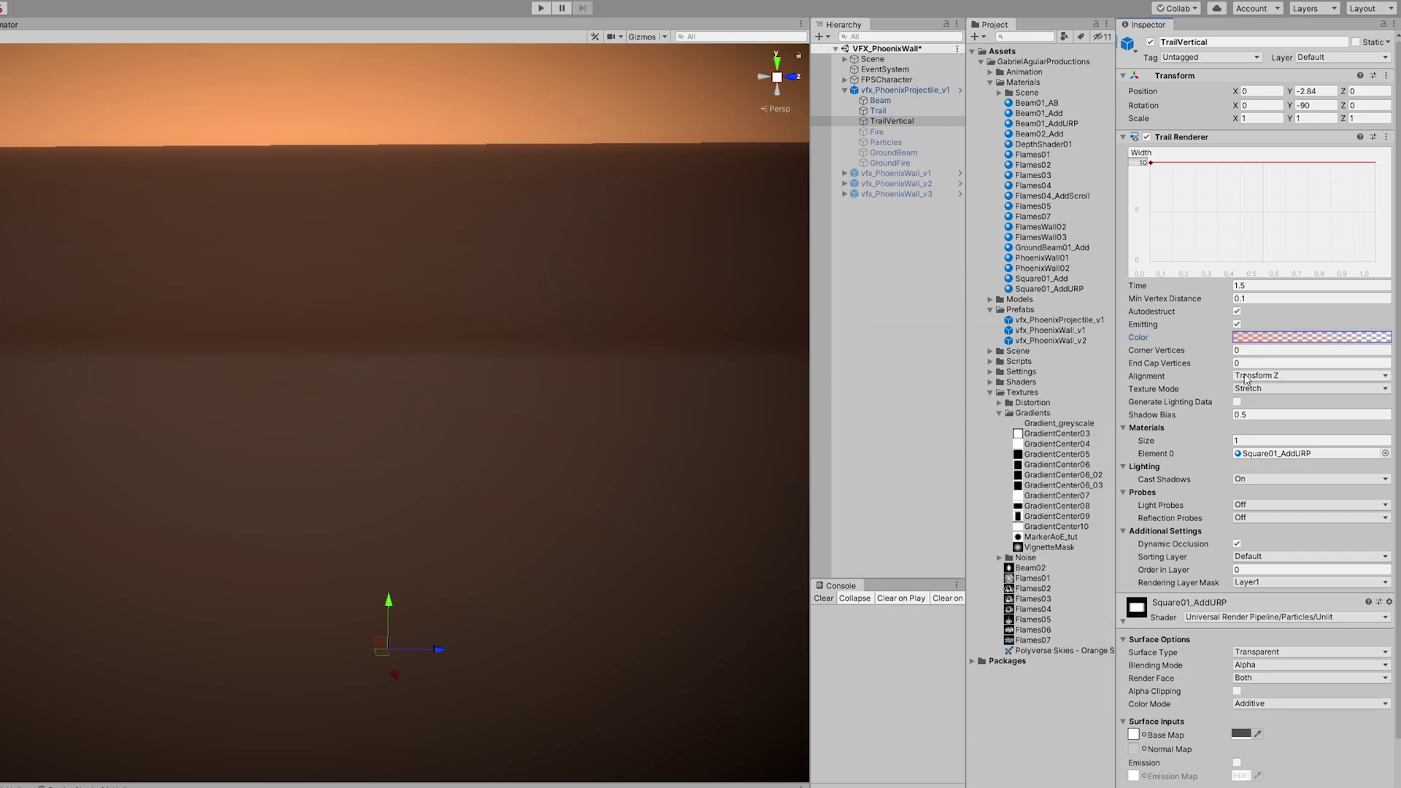
Step: Select all projectile parts and orbit the scene to preview the beam
shift+click(905, 89)
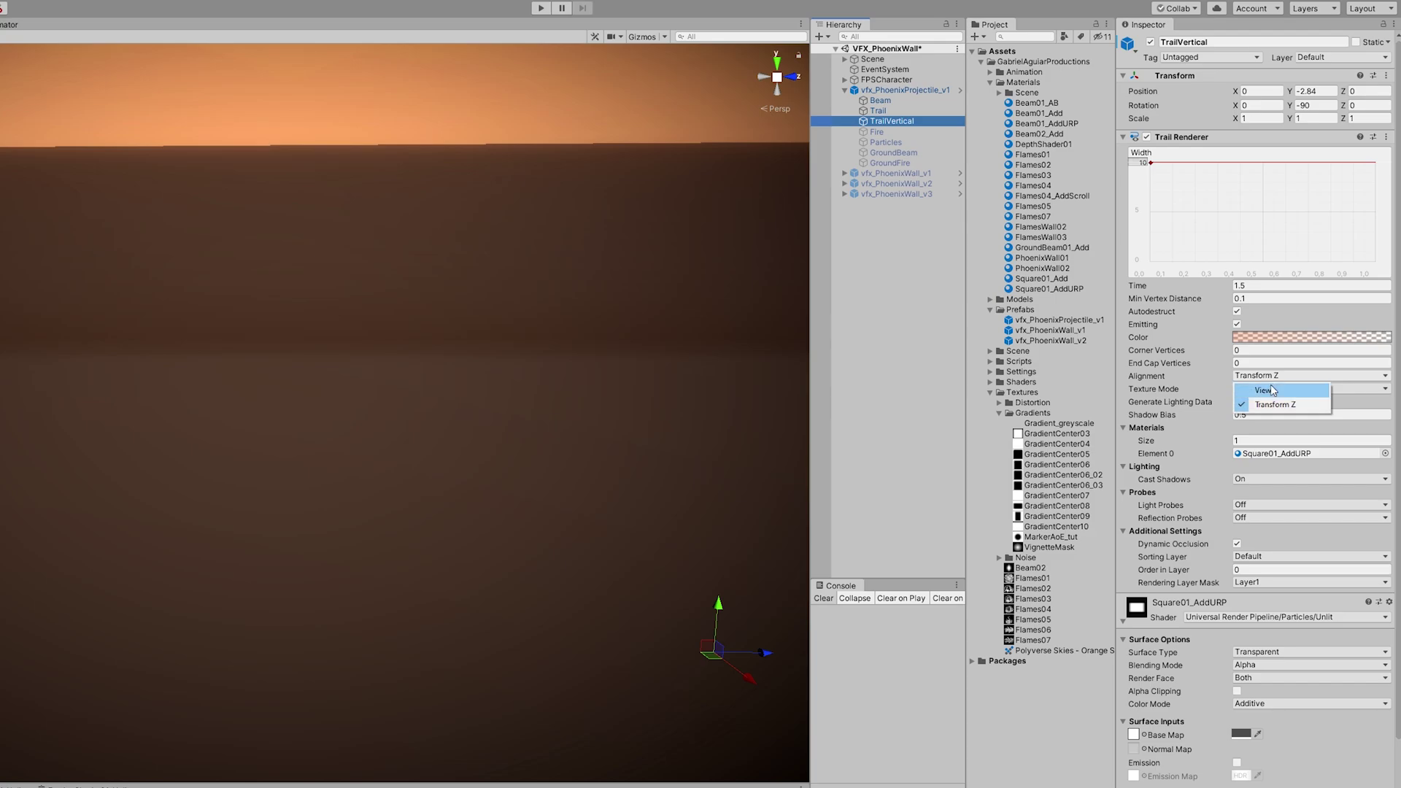
click(1269, 394)
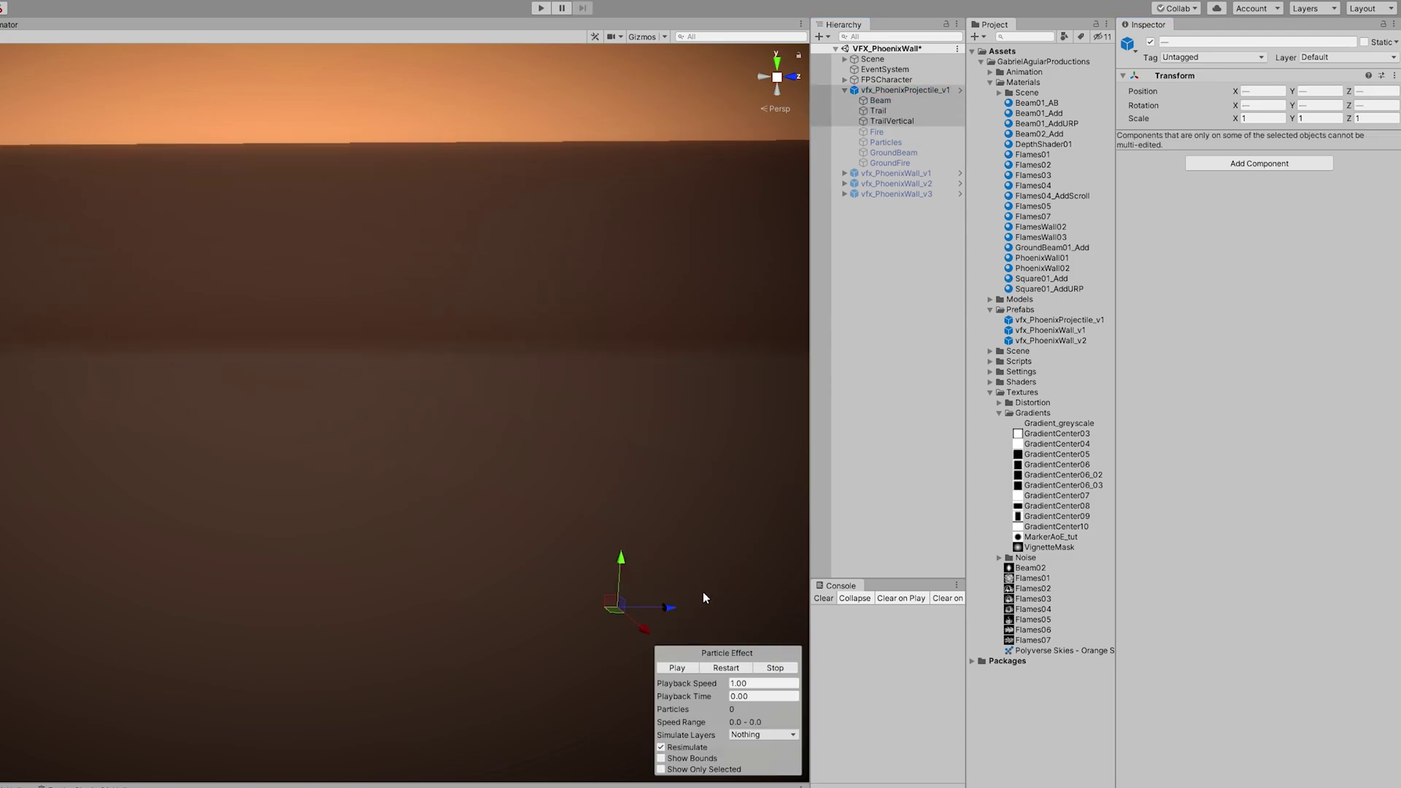
right_drag(705, 596, 297, 572)
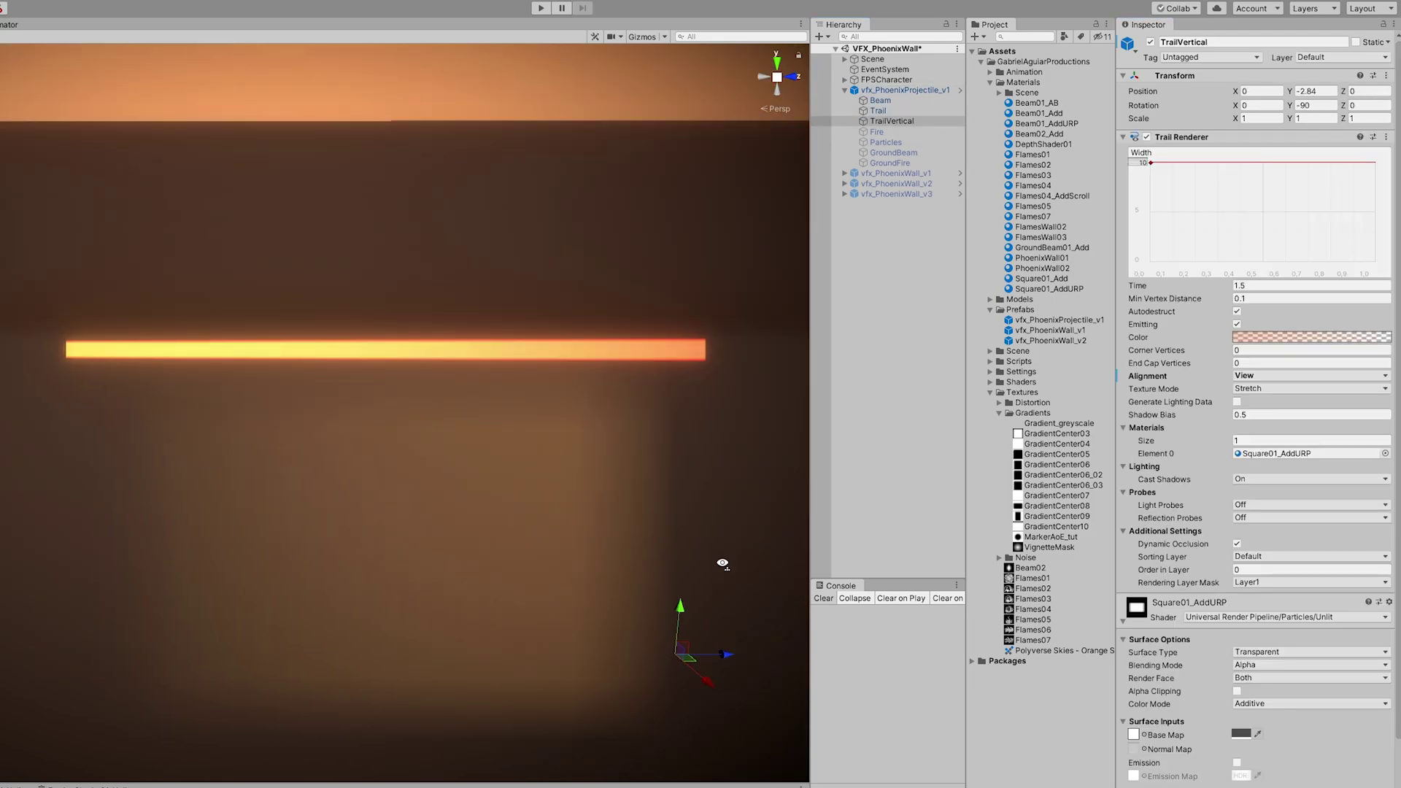
right_drag(719, 563, 741, 567)
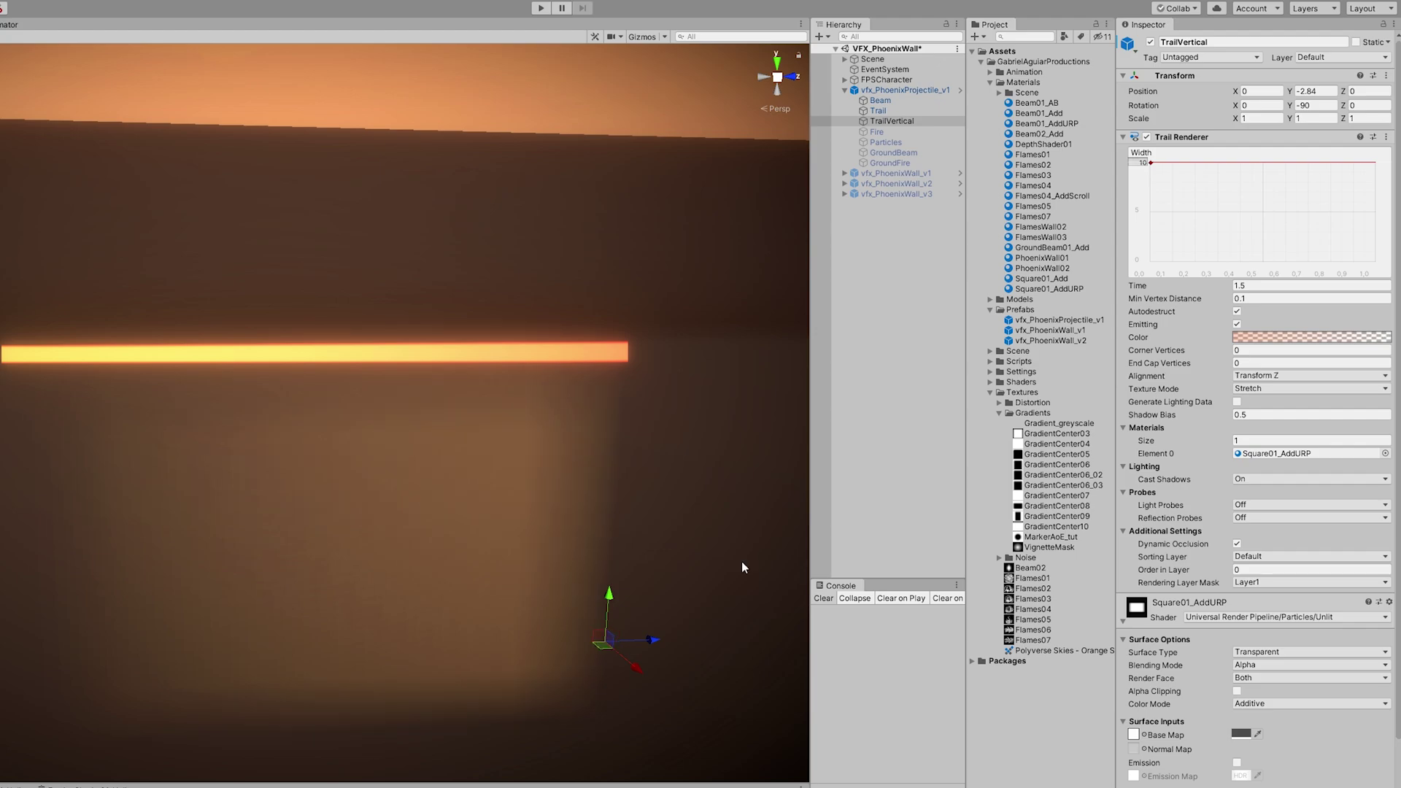
scroll(730, 565, down, 3)
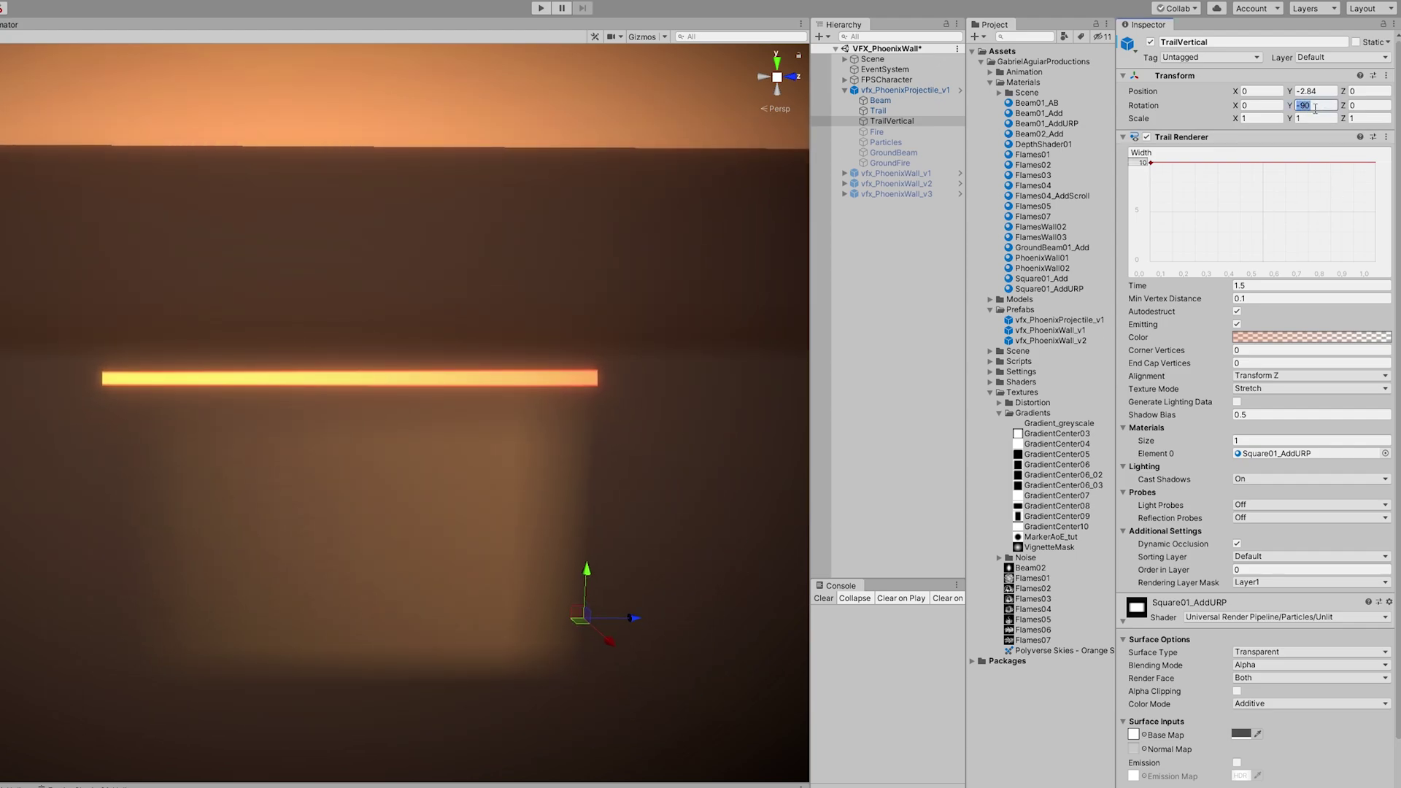
scroll(1206, 509, down, 5)
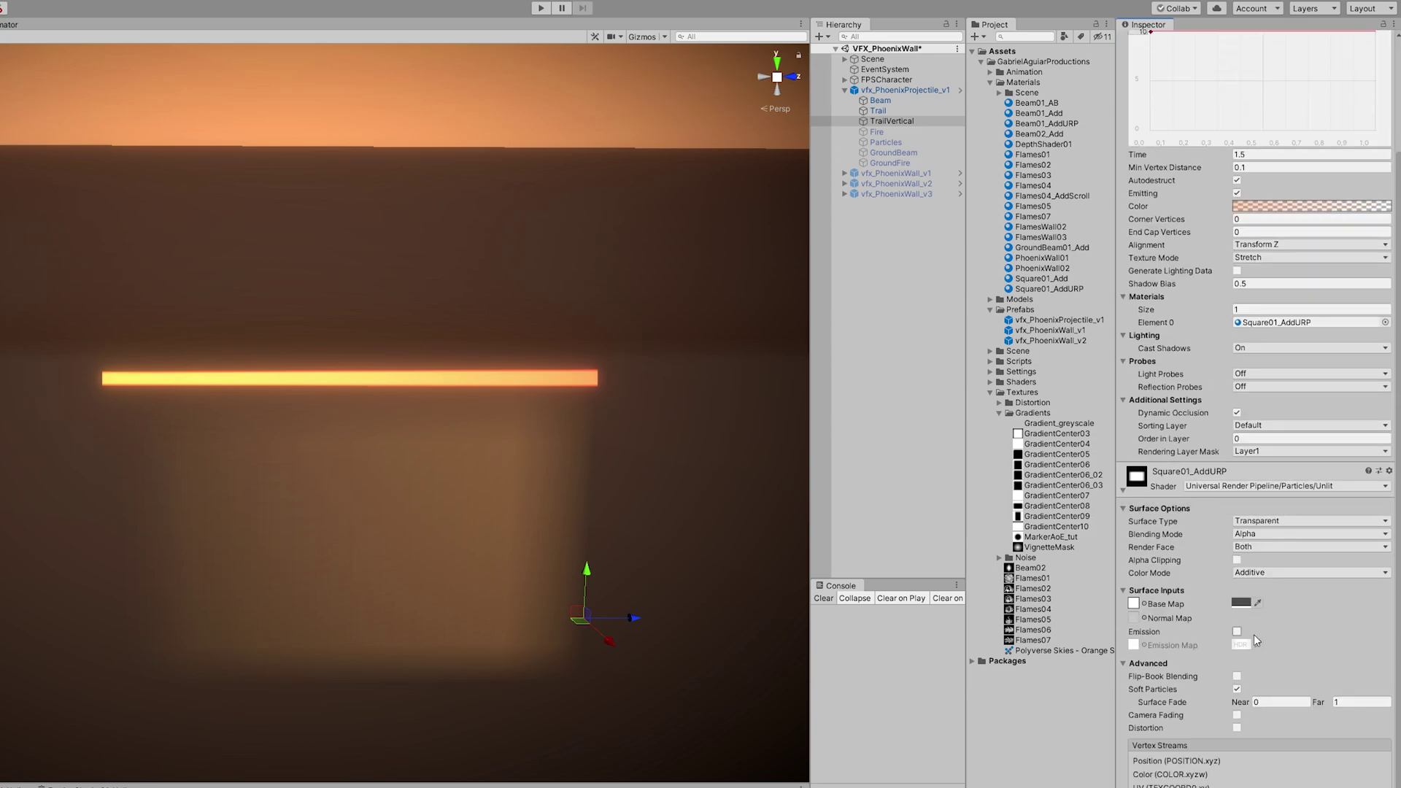
Step: Compare Soft Particles off and on, leave it on, then inspect GroundBeam in Trails VFX
click(1237, 689)
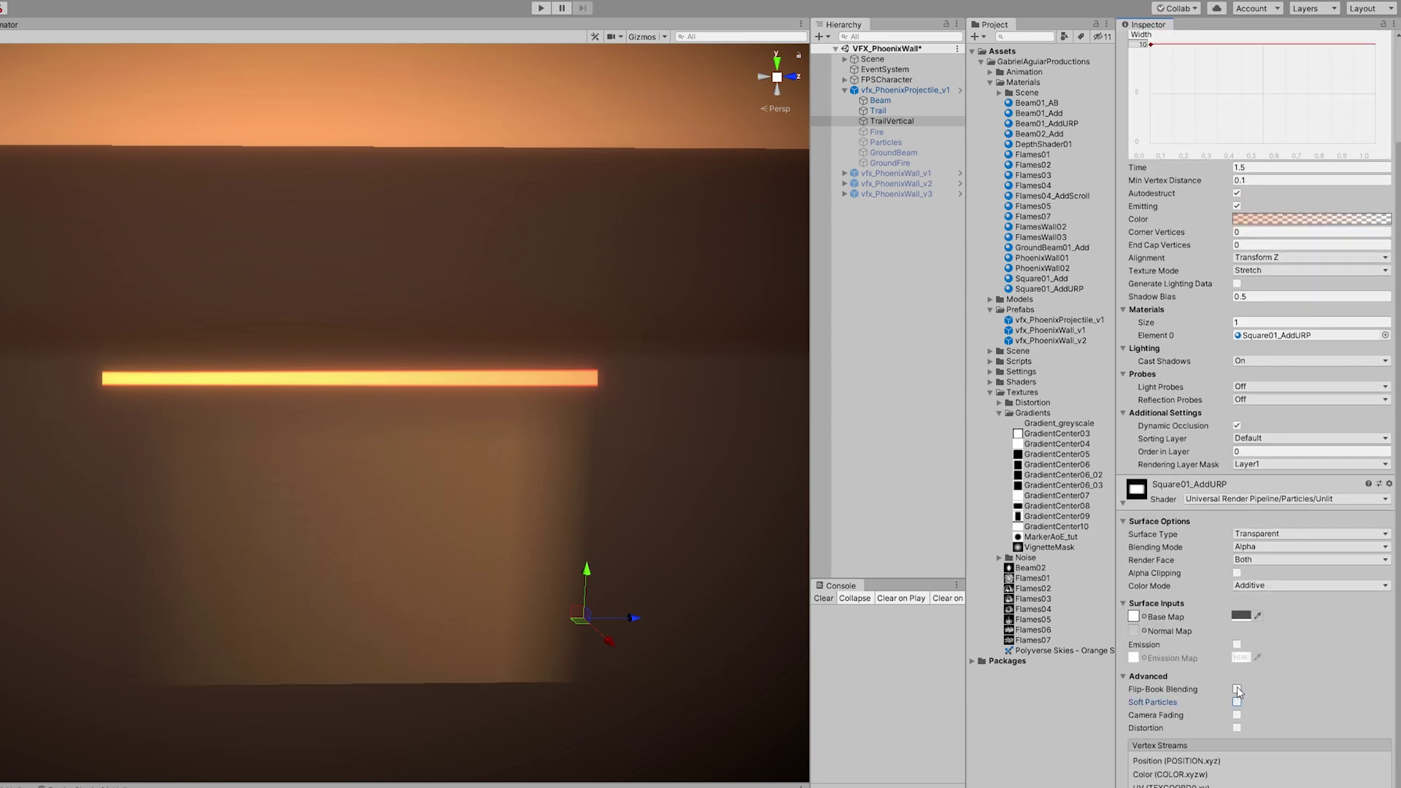
click(1237, 702)
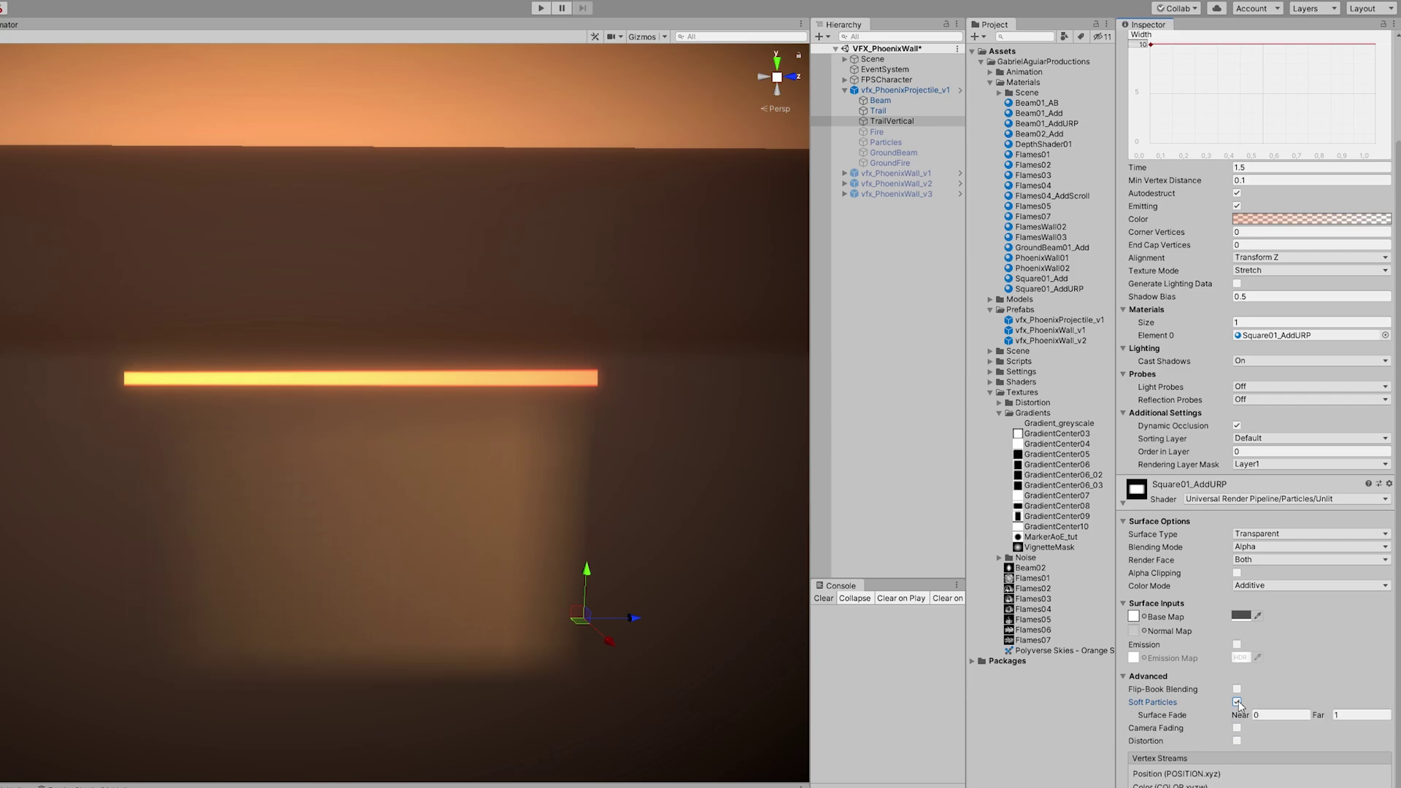
click(1237, 702)
click(1236, 702)
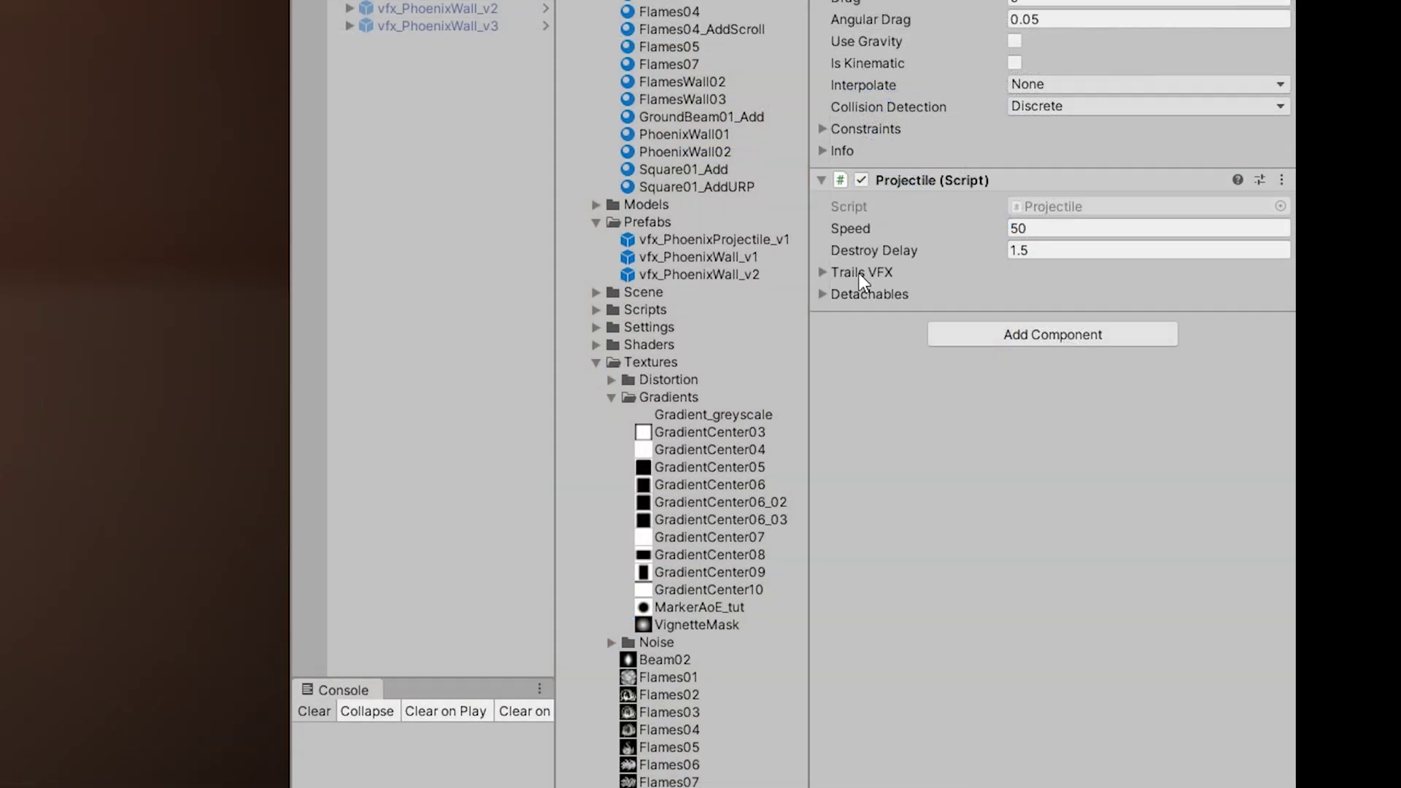
click(859, 273)
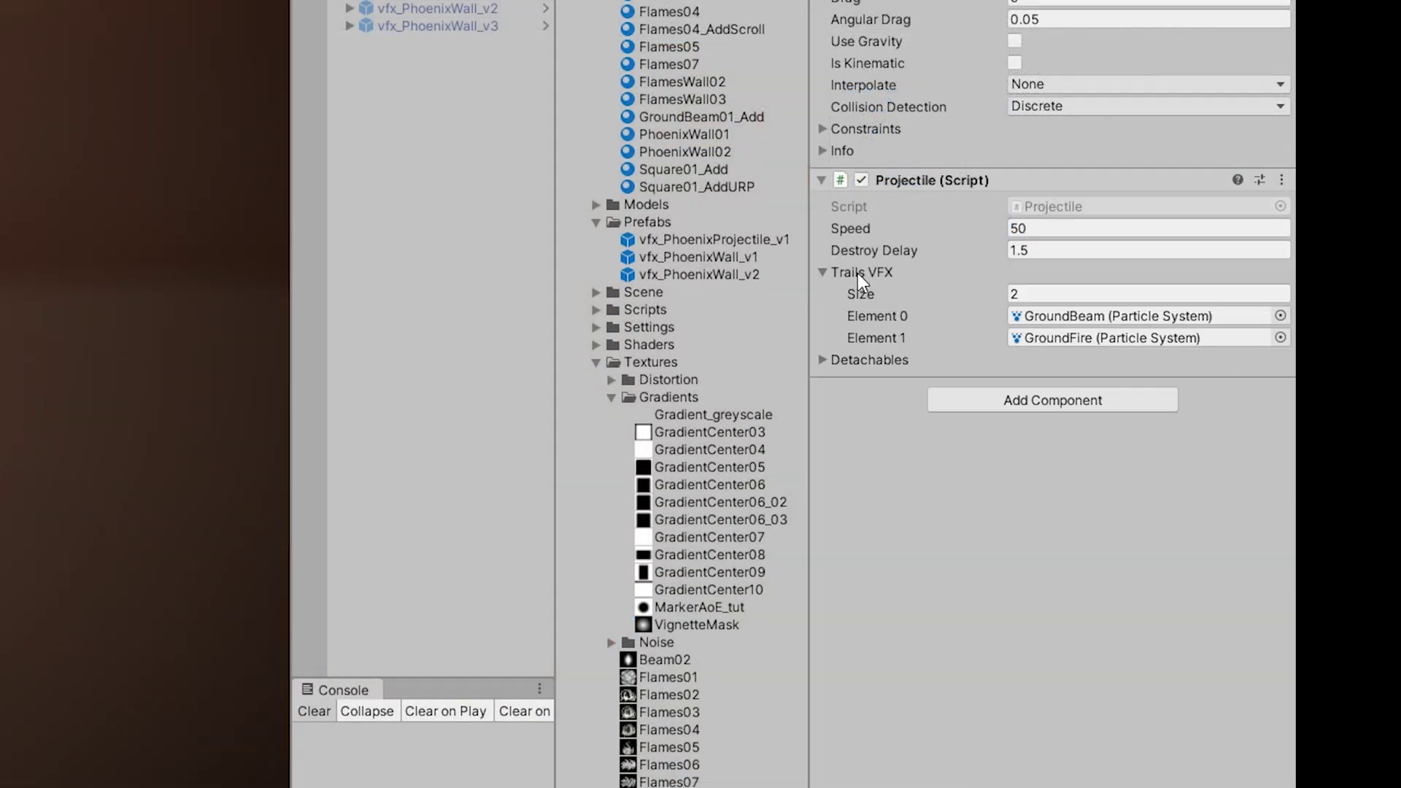
click(1091, 319)
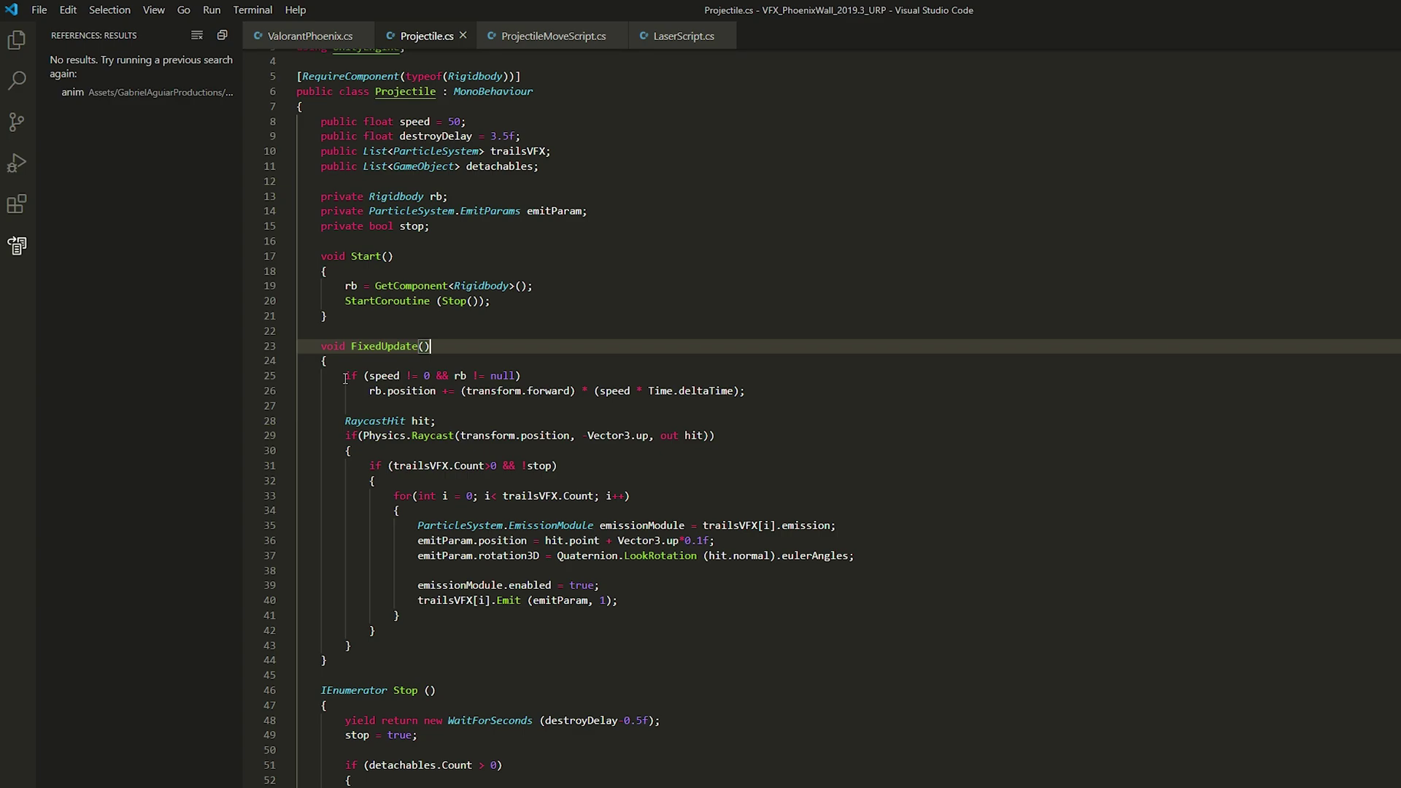
Step: Walk through the rigidbody forward movement and the downward RaycastHit call in Projectile.cs
drag(346, 378, 773, 405)
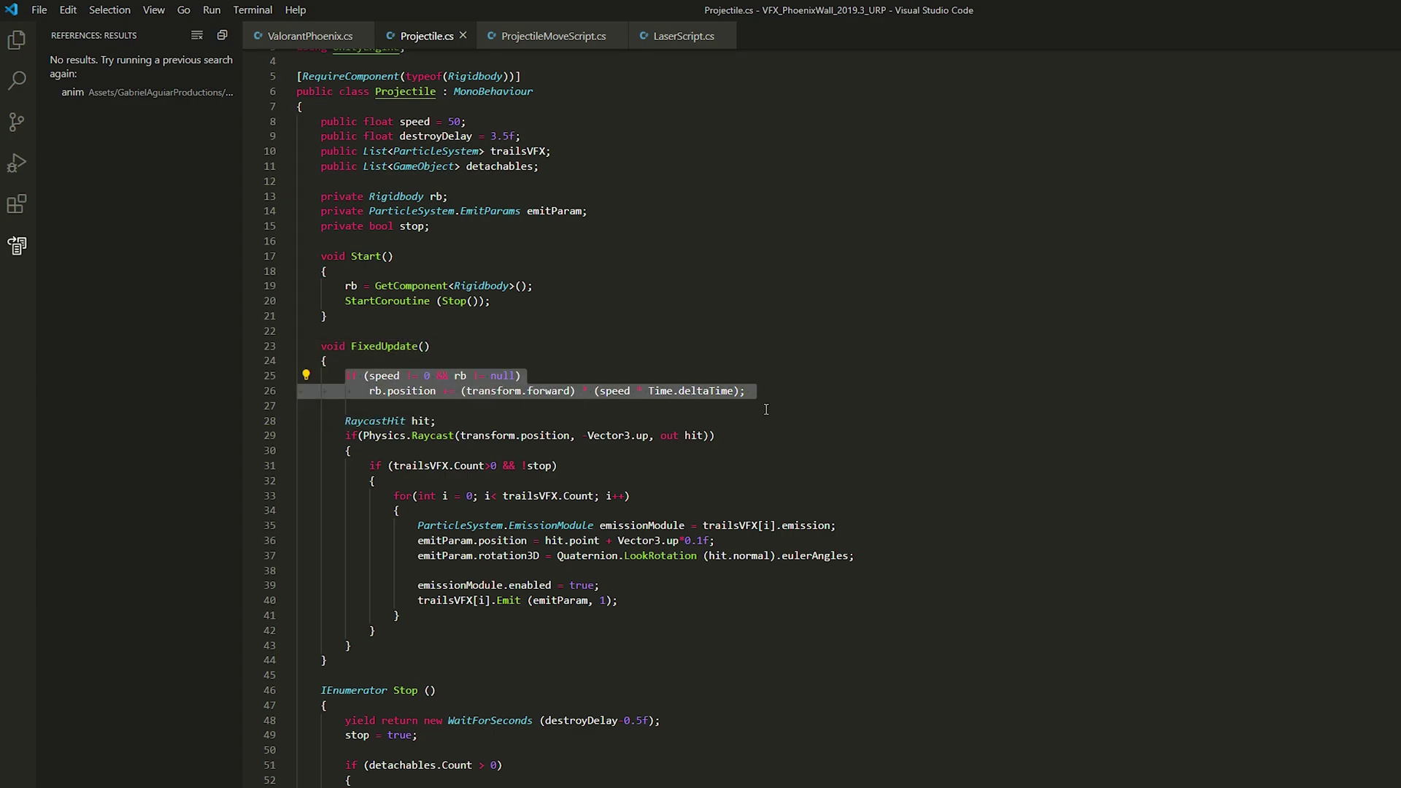
click(766, 410)
click(564, 428)
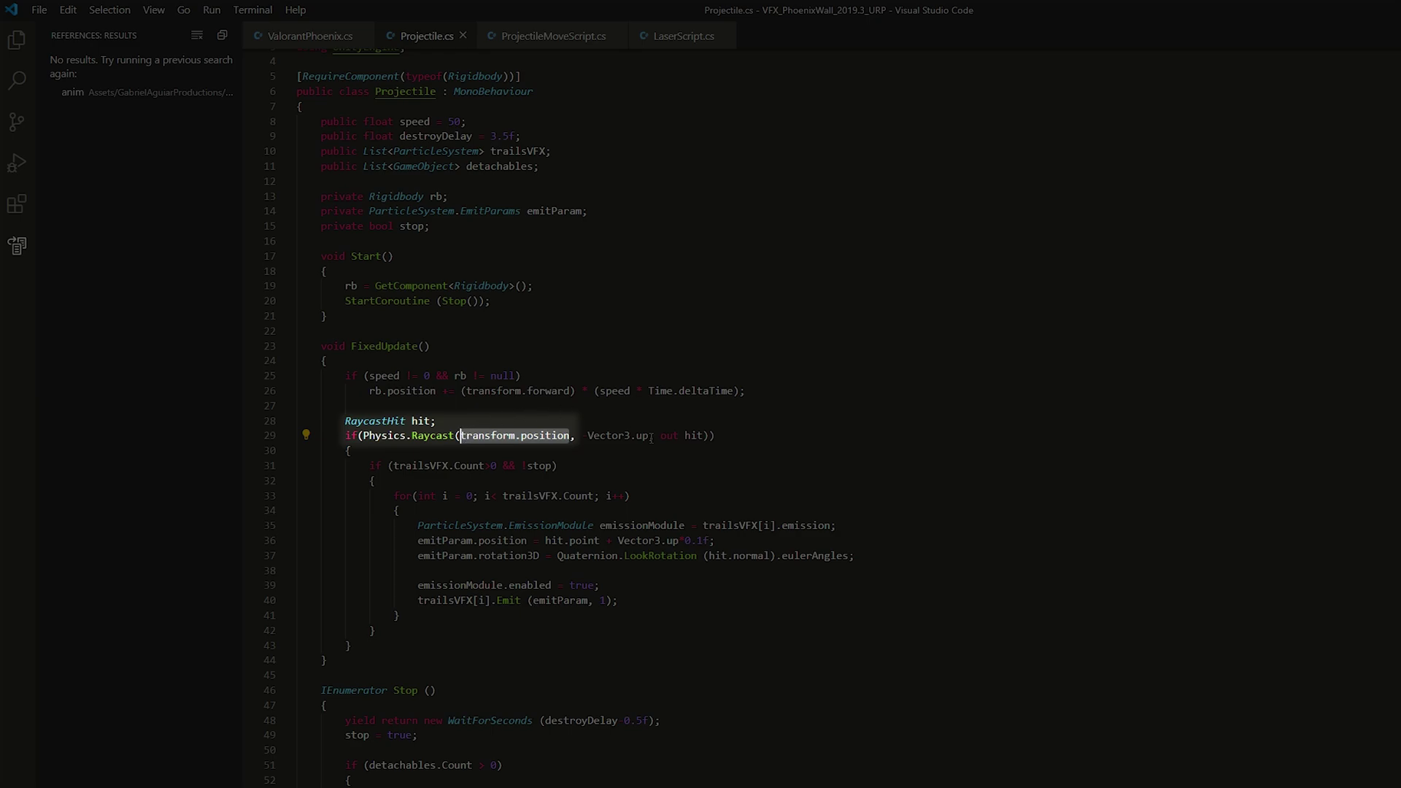
drag(651, 438, 584, 436)
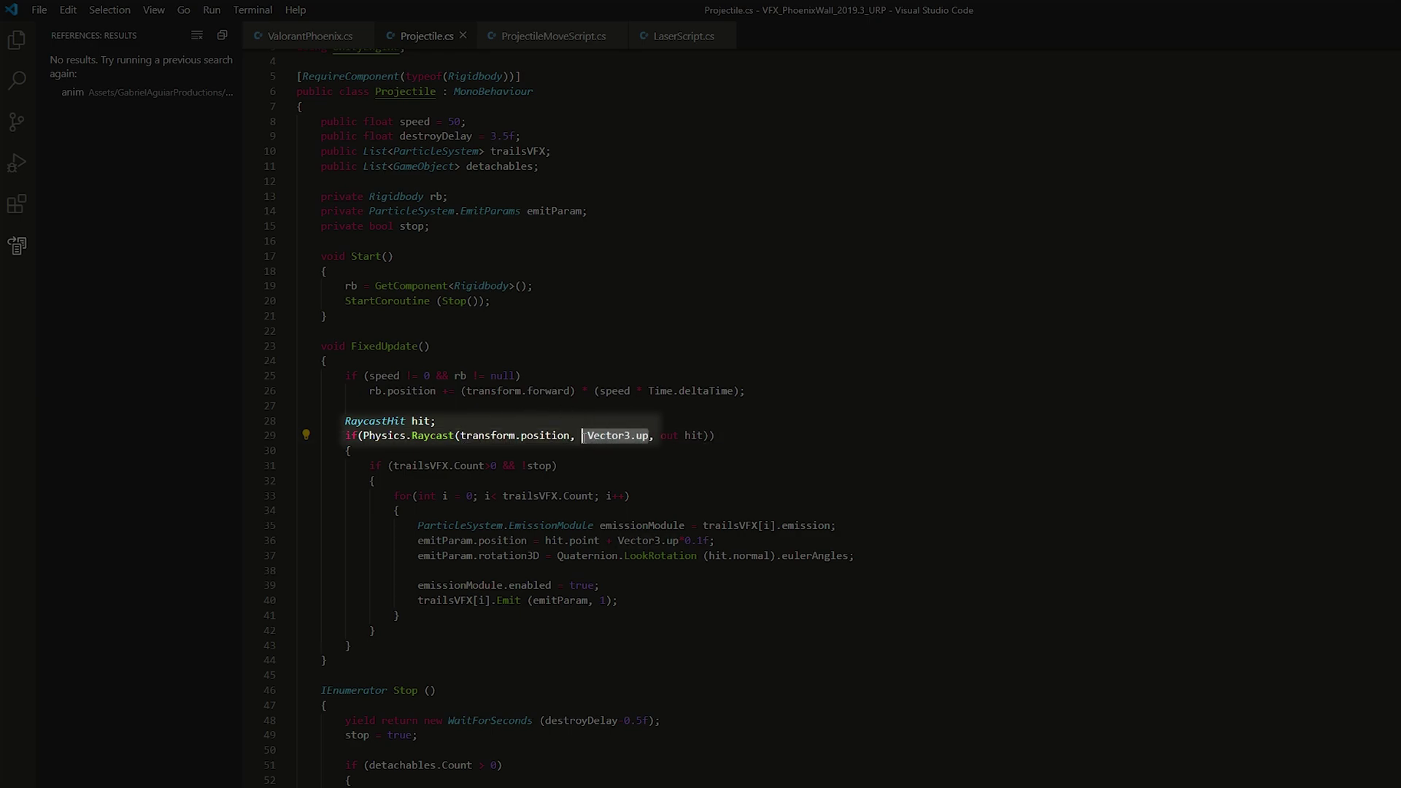
scroll(525, 464, down, 1)
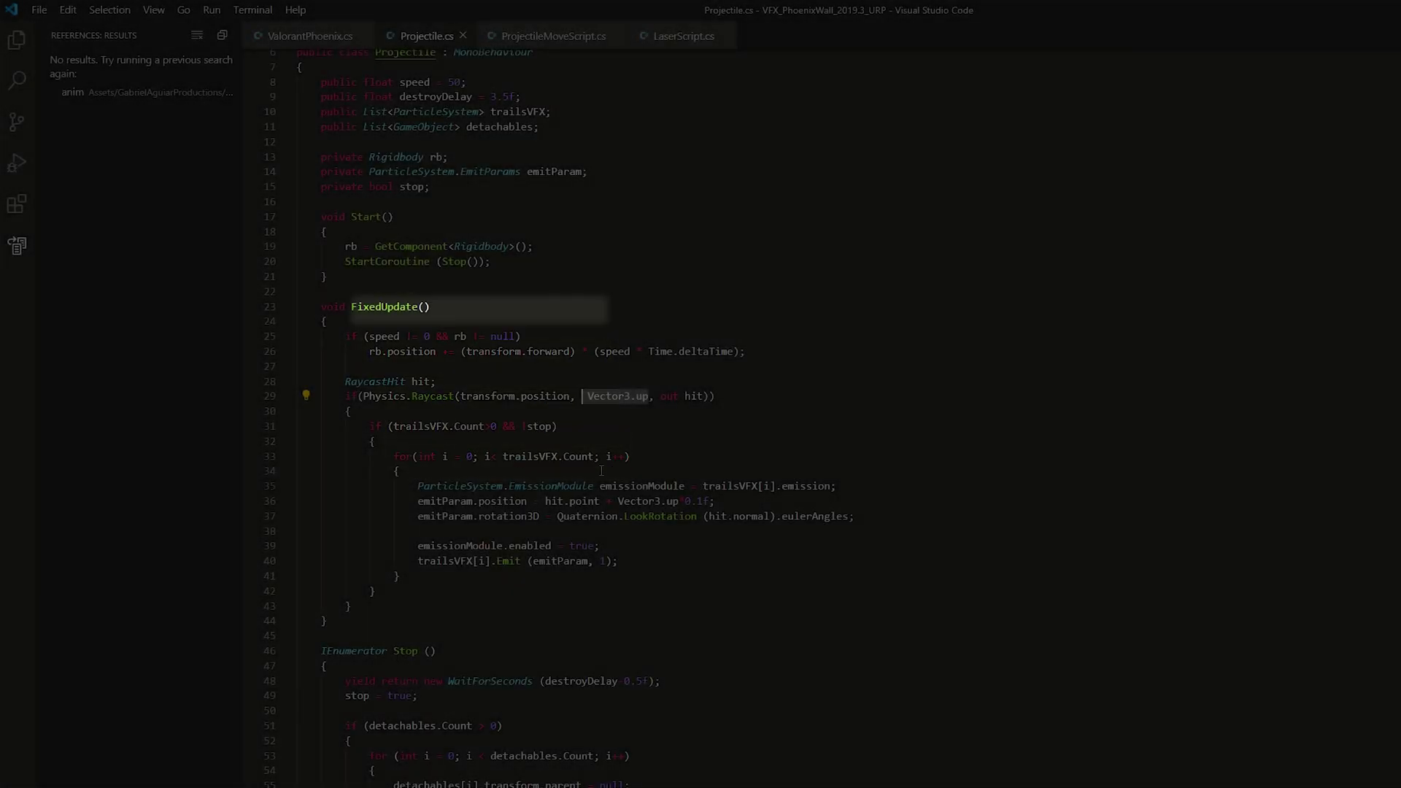
Step: Highlight the emit position, rotation, emission enable and Emit call lines, then every trailsVFX use
click(487, 501)
drag(487, 501, 717, 501)
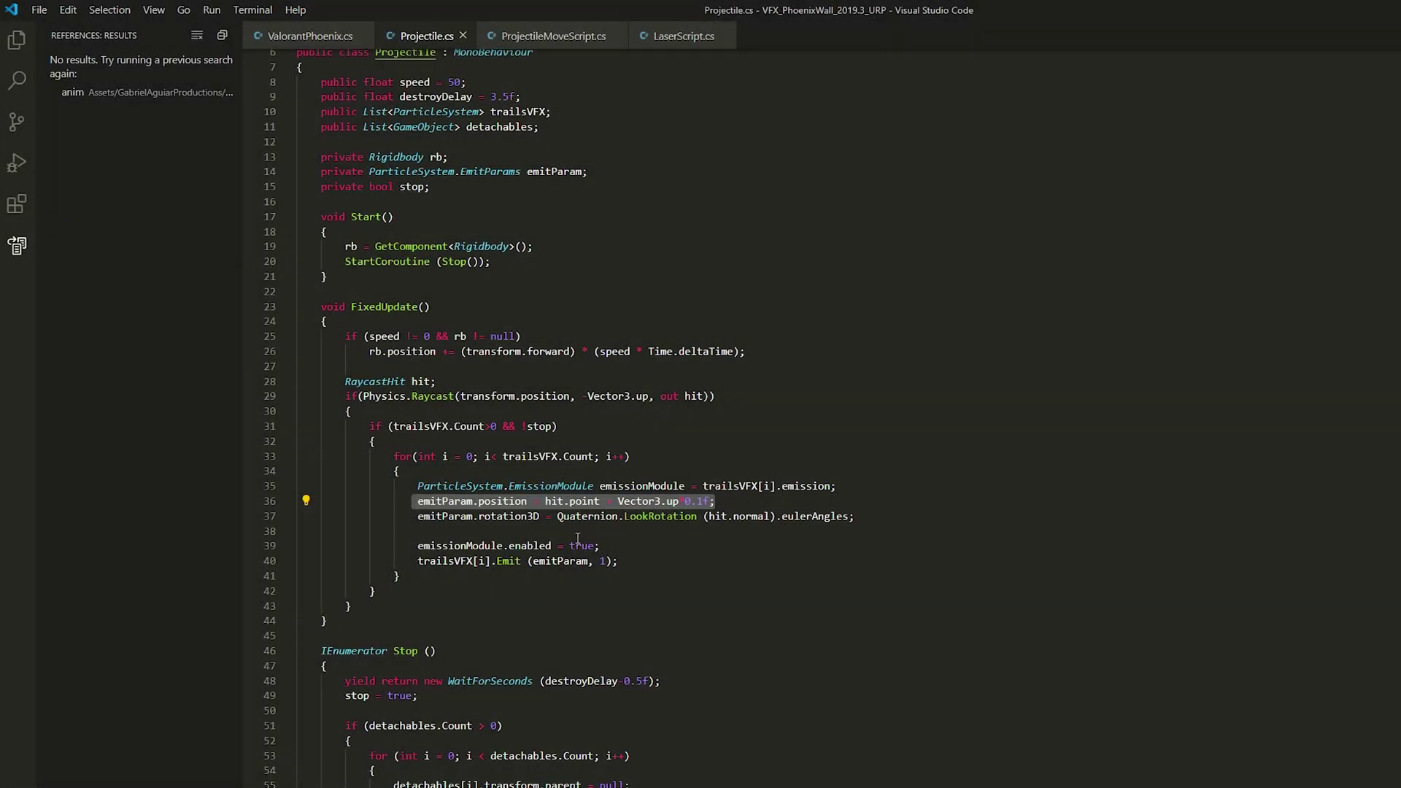
click(535, 530)
drag(431, 516, 711, 516)
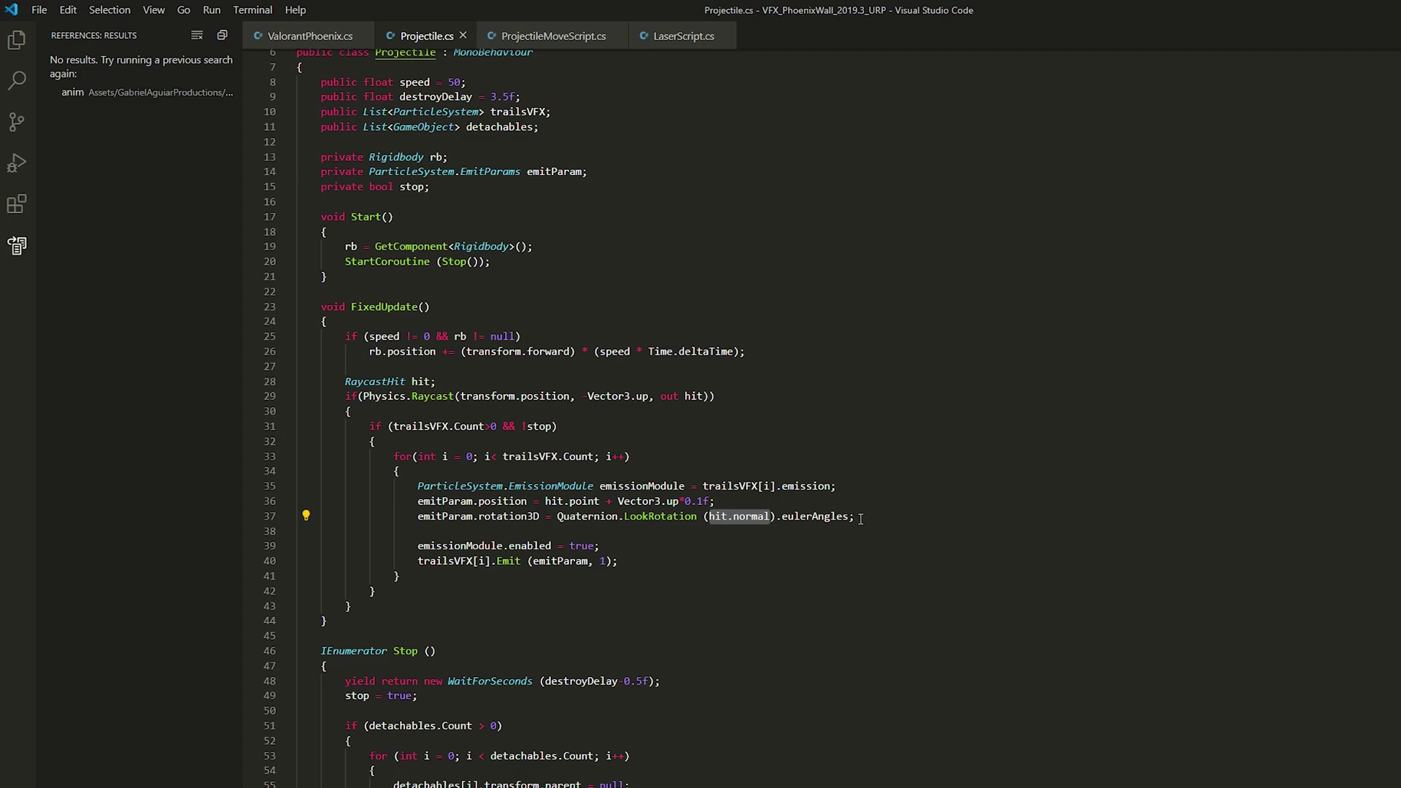
drag(623, 543, 419, 546)
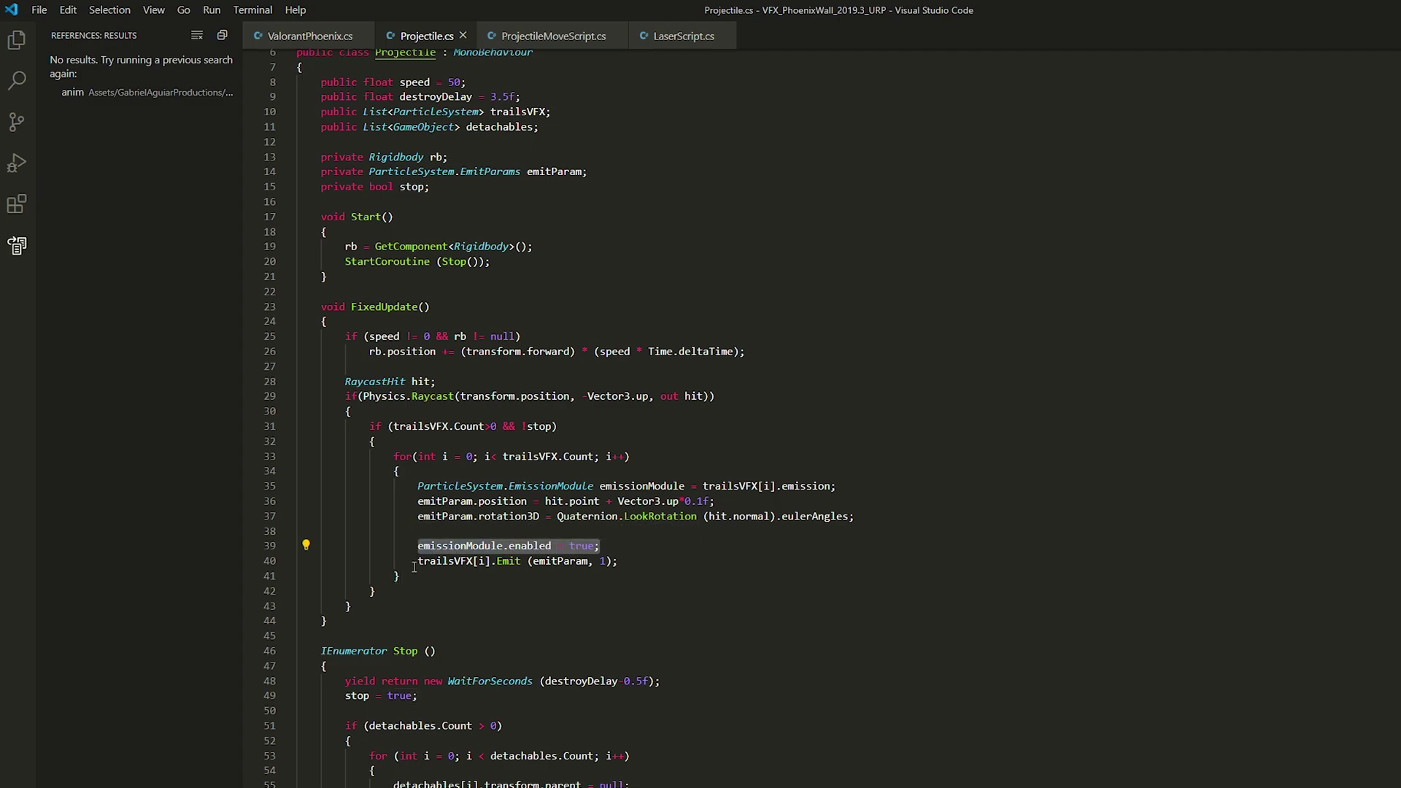
click(413, 563)
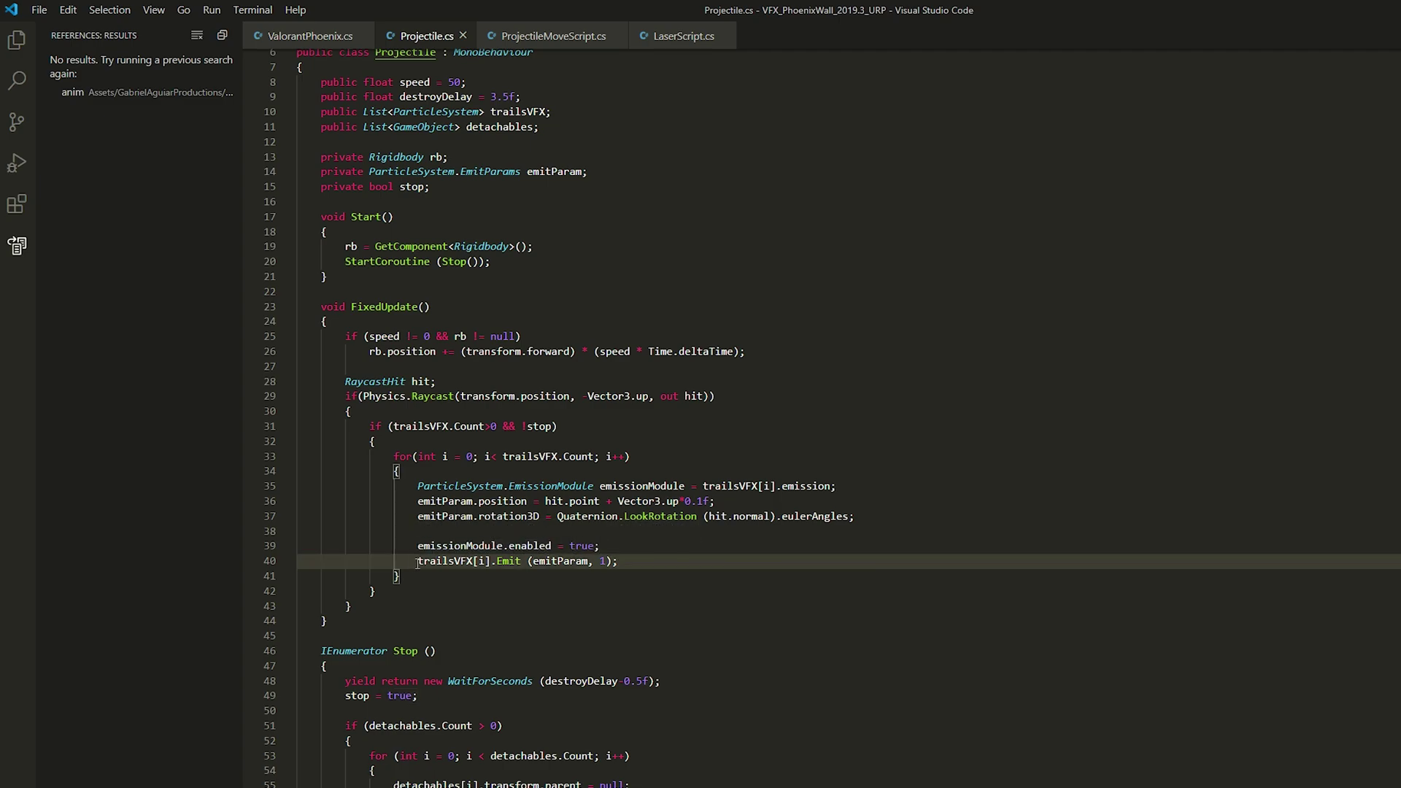
drag(421, 563, 636, 563)
double_click(454, 561)
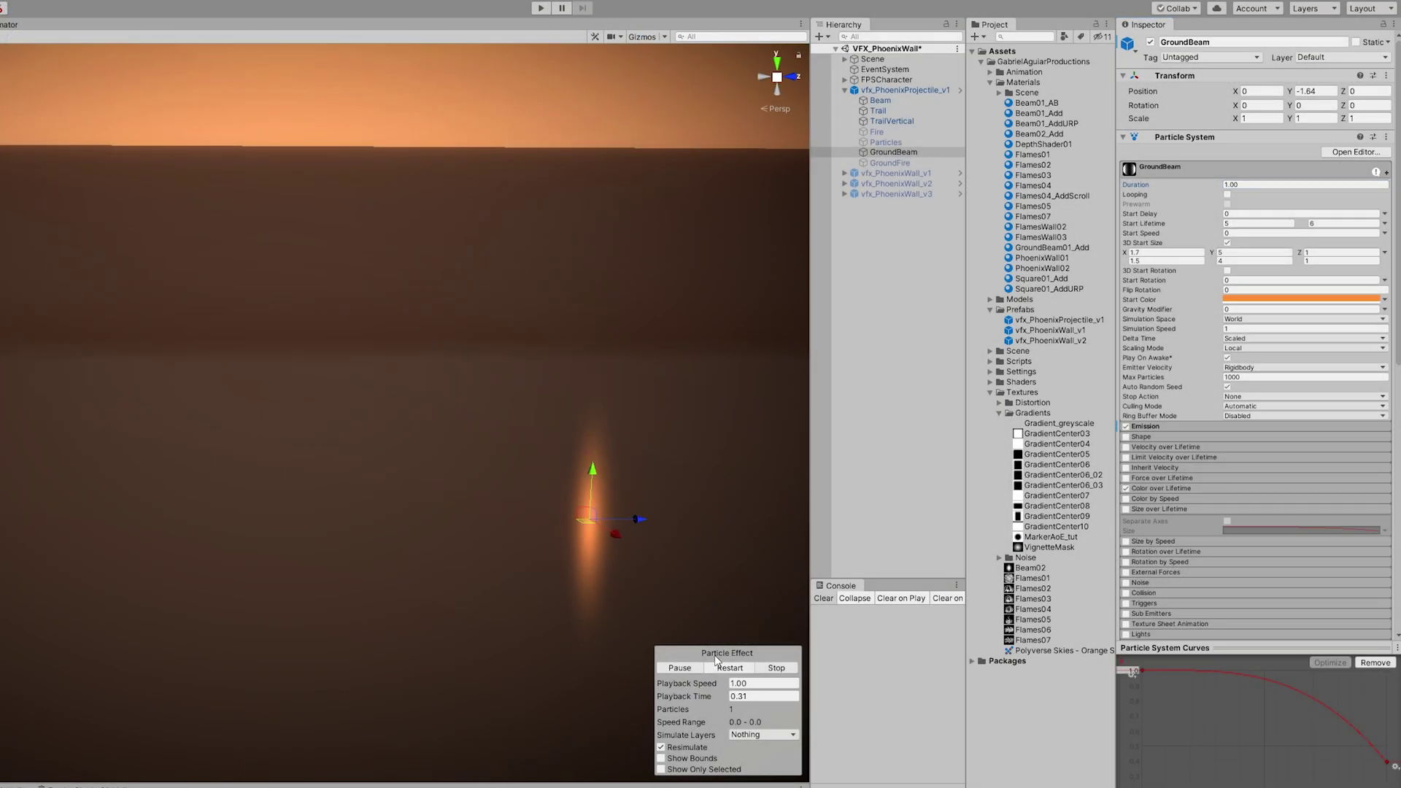
Step: Review GroundBeam's render alignment and Color over Lifetime, collapsing Size over Lifetime
middle_drag(719, 584, 701, 547)
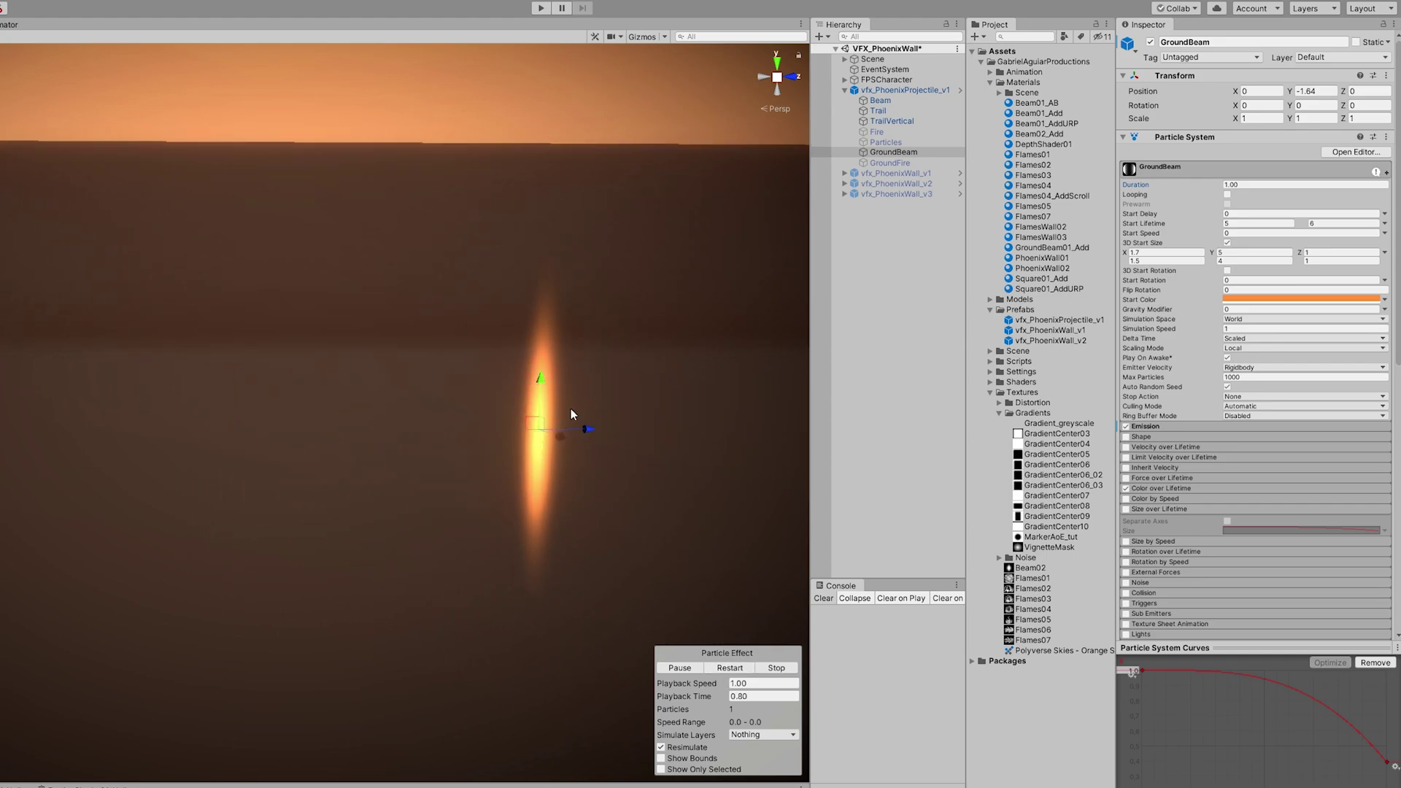
scroll(1255, 475, down, 10)
click(1256, 405)
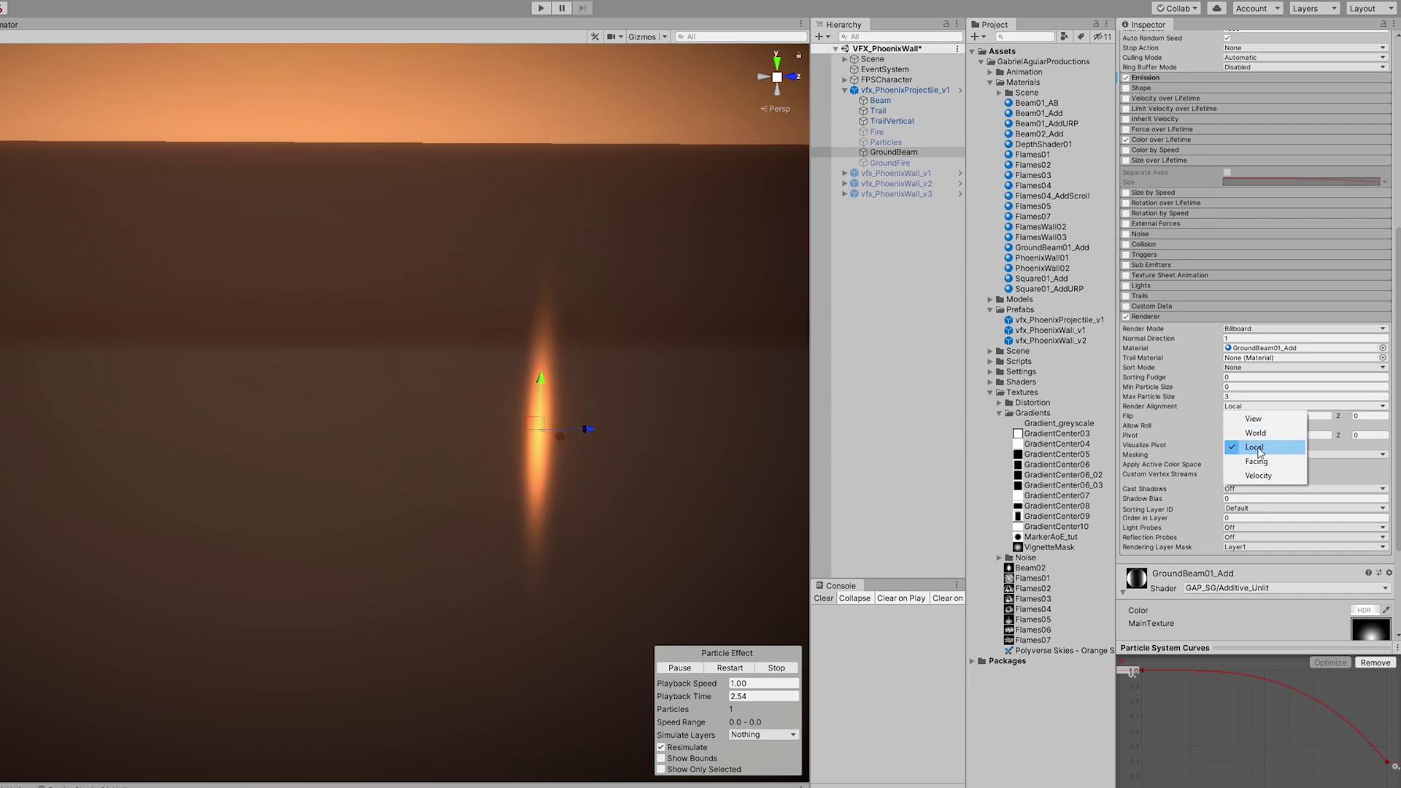
click(1200, 448)
scroll(1198, 350, up, 3)
click(1196, 256)
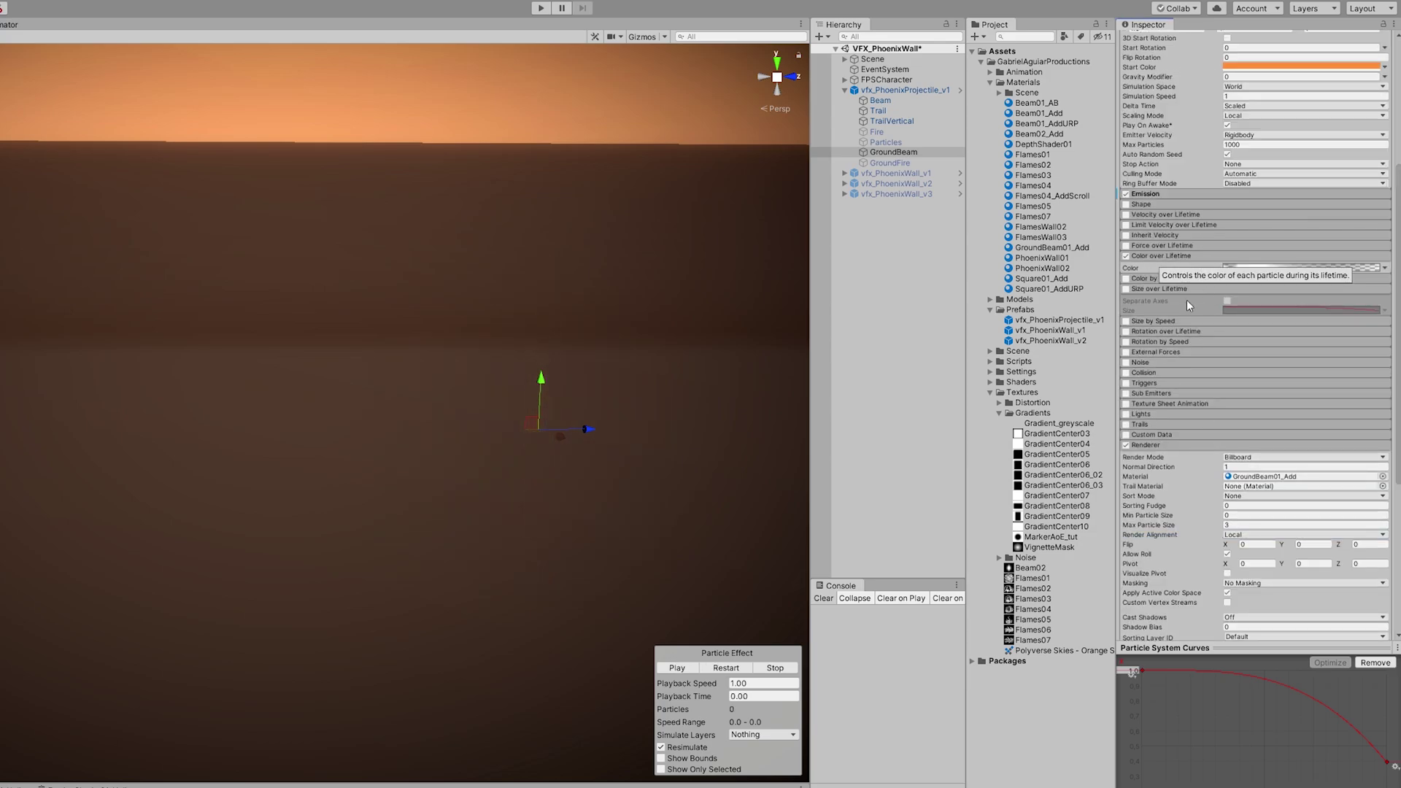
click(1188, 290)
scroll(1242, 342, up, 6)
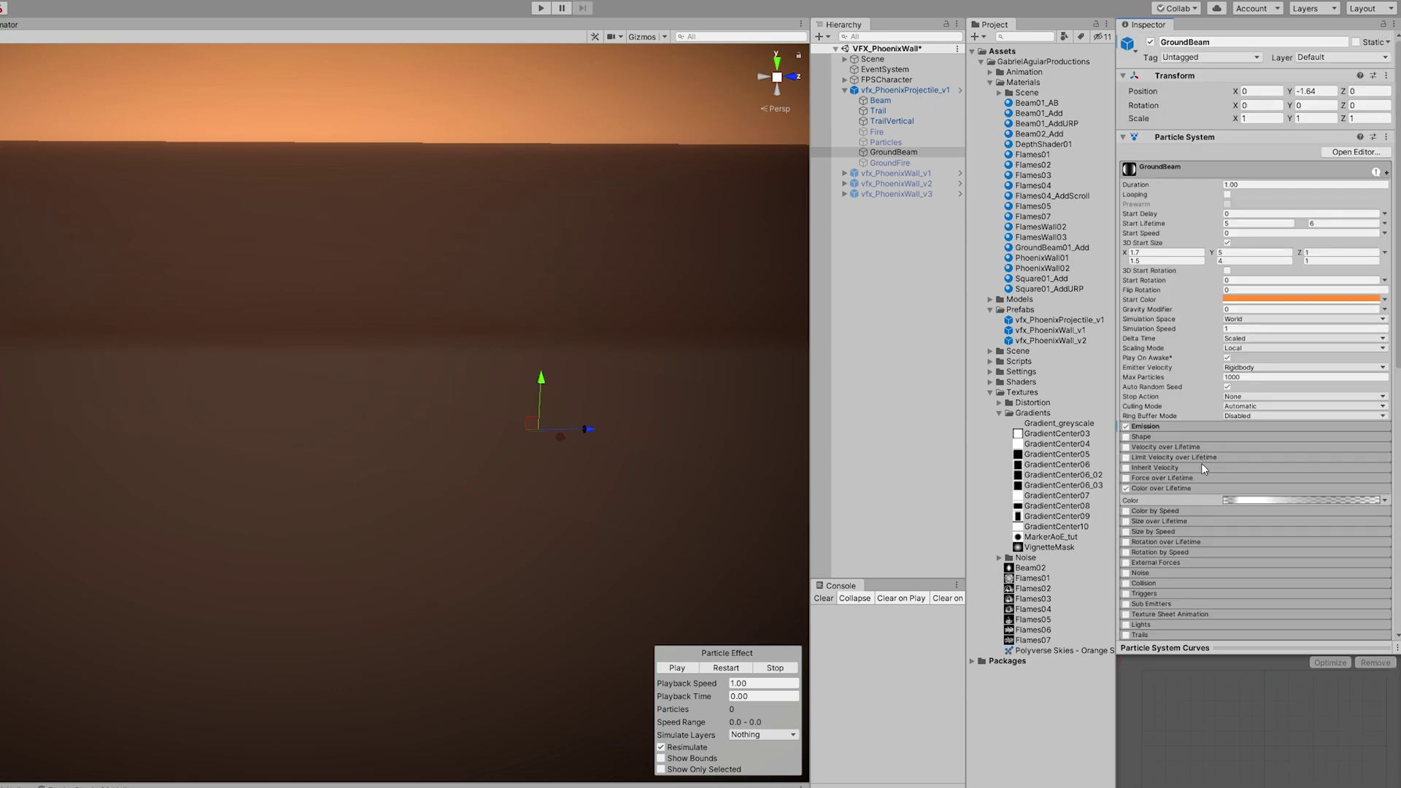
Step: Ping GroundBeam and GroundFire from the projectile's Trails VFX list, then enable GroundFire
click(913, 89)
click(1146, 340)
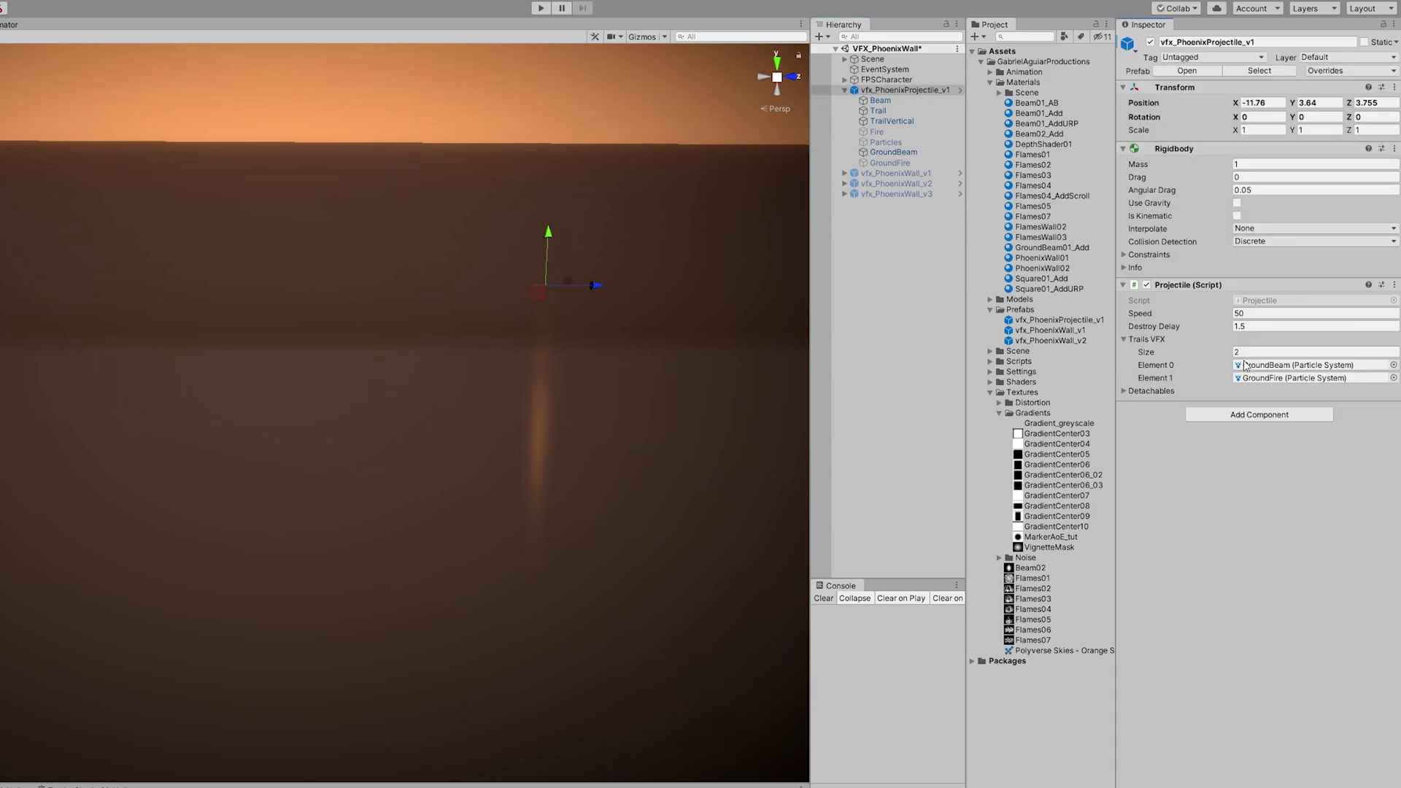
click(1280, 365)
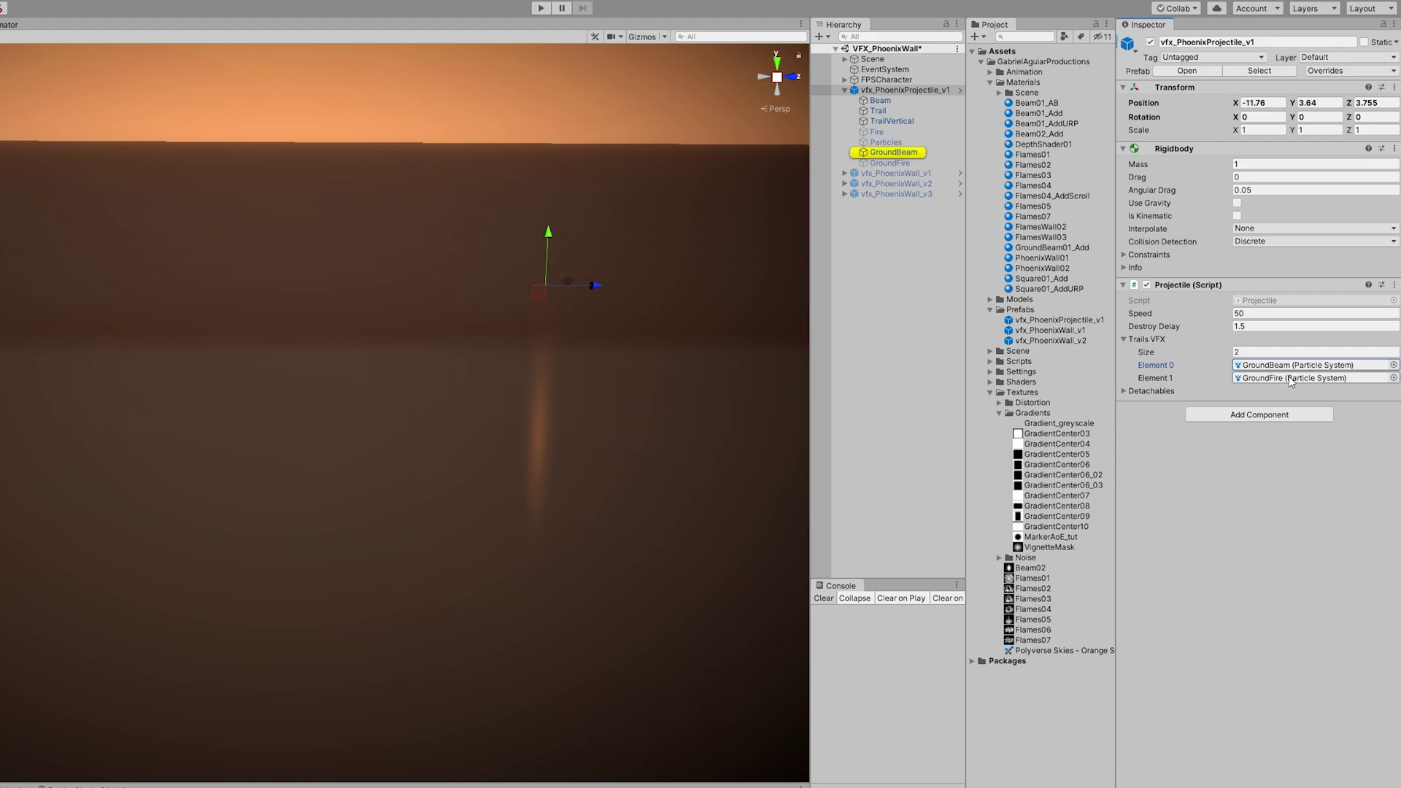
click(1294, 377)
click(896, 163)
click(1151, 42)
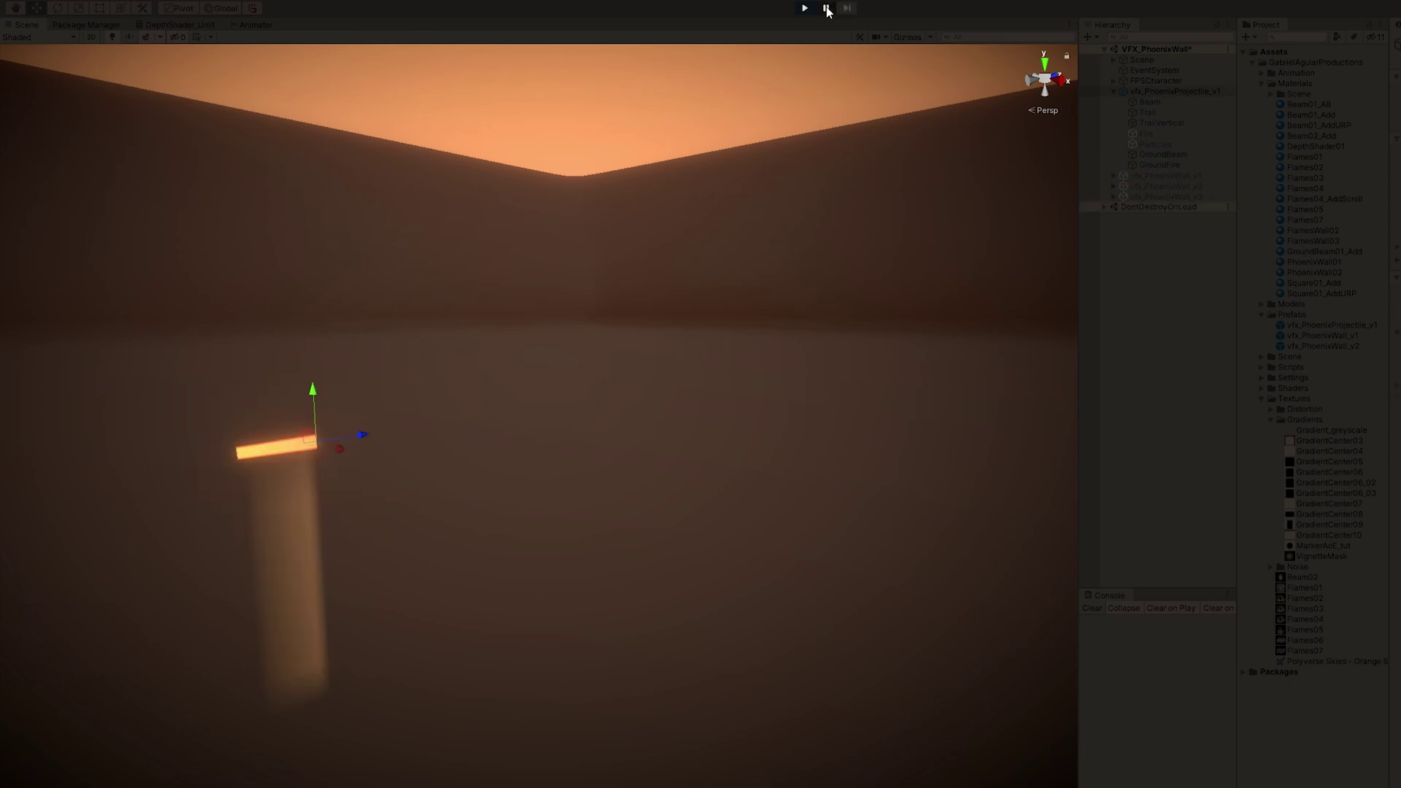
Step: Unpause Play mode to watch the projectile's glowing ground beam sweep forward
click(826, 8)
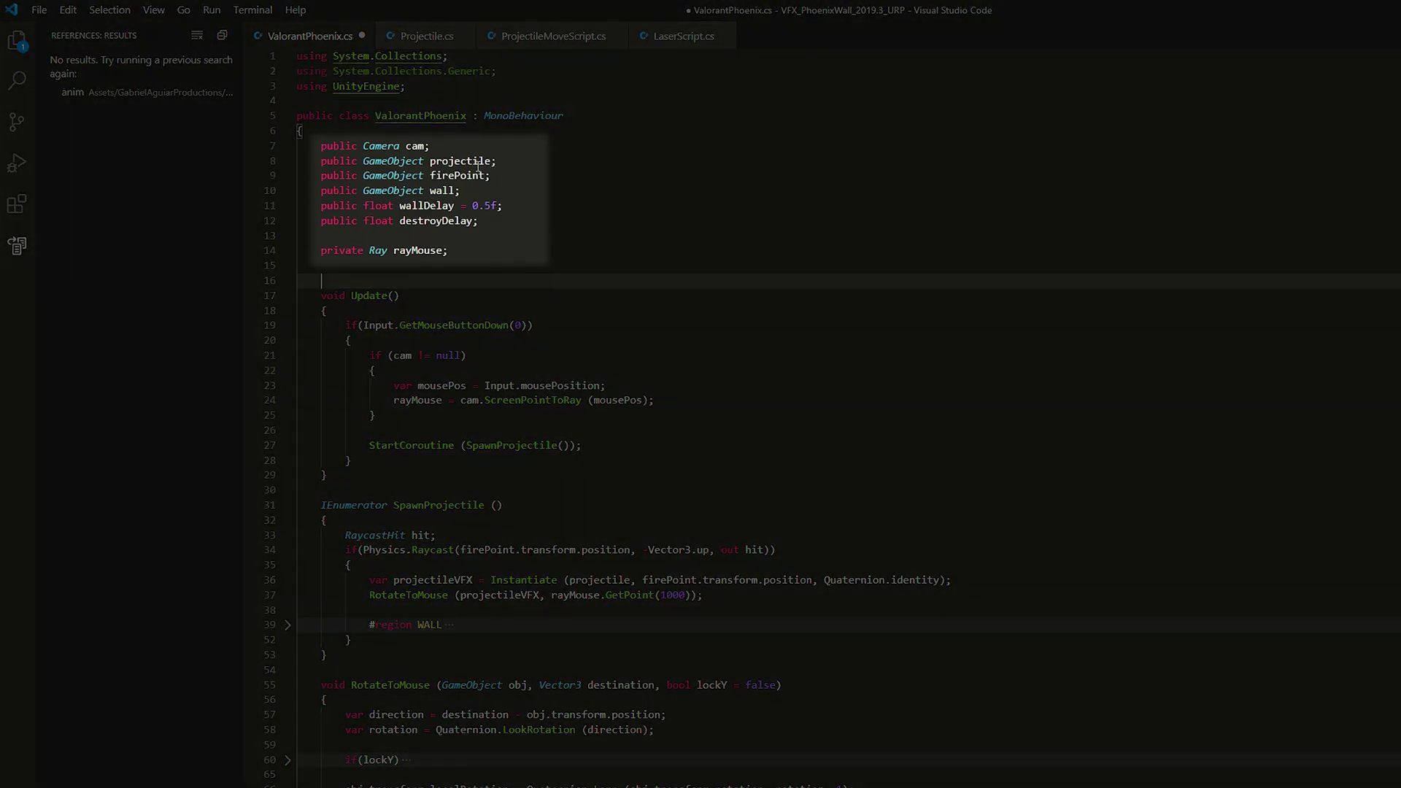
double_click(478, 162)
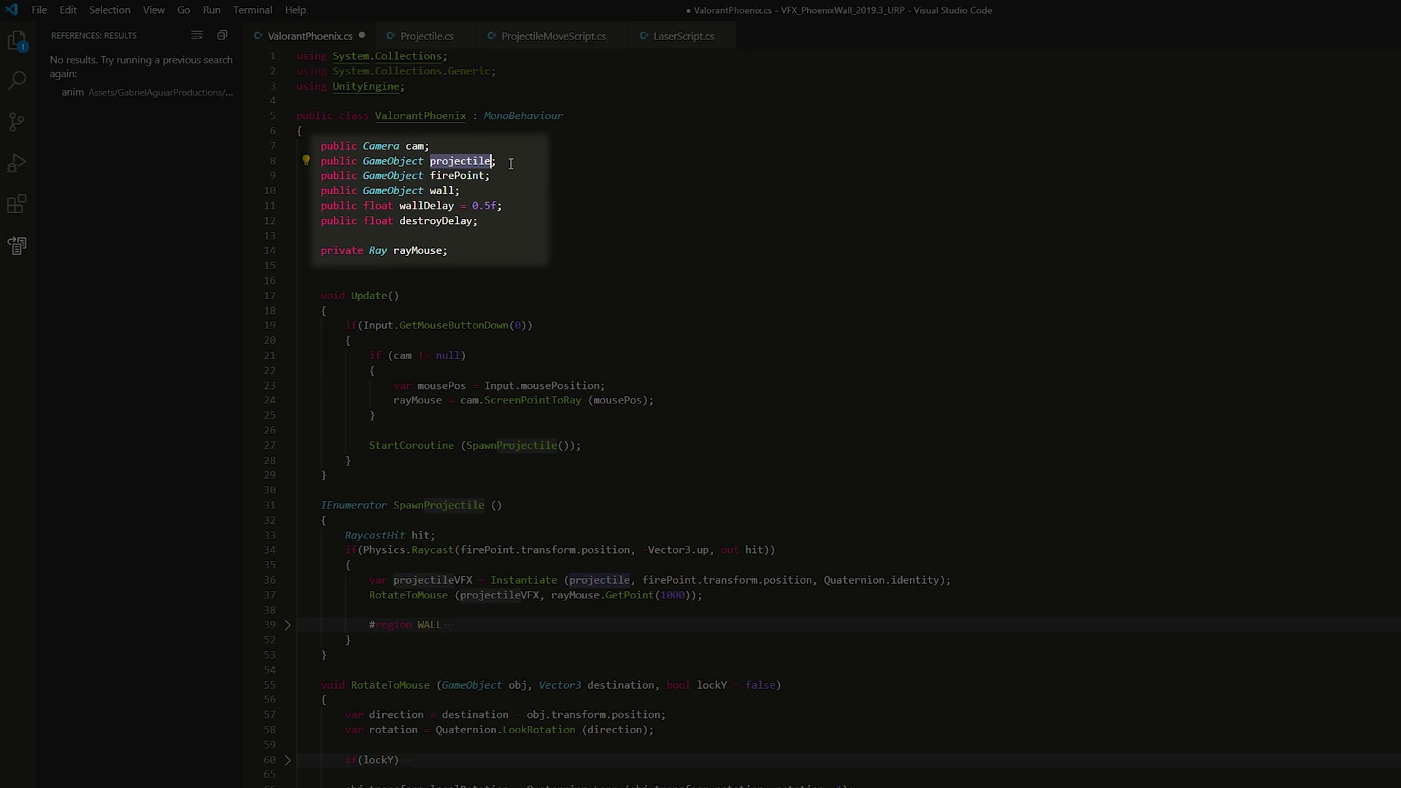
double_click(474, 177)
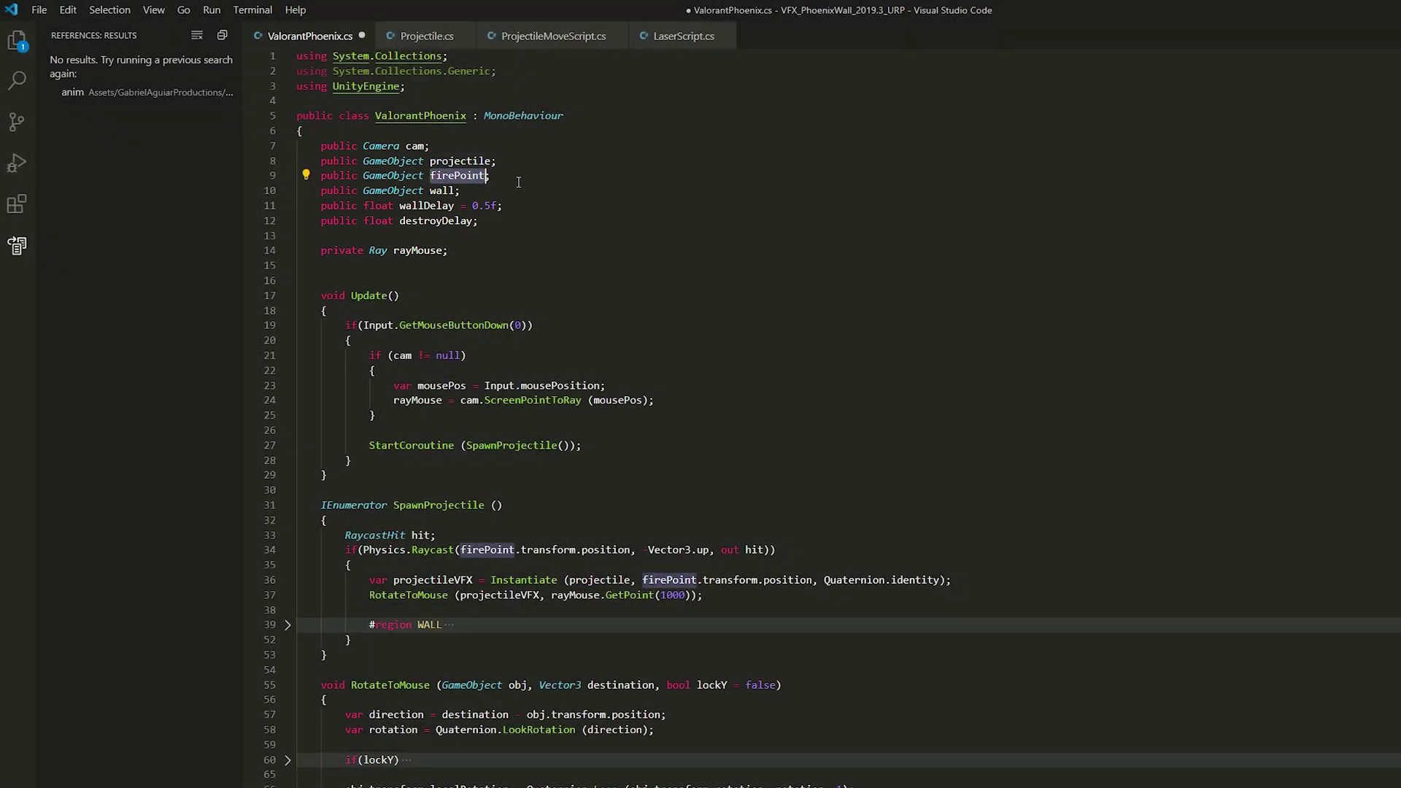
click(445, 314)
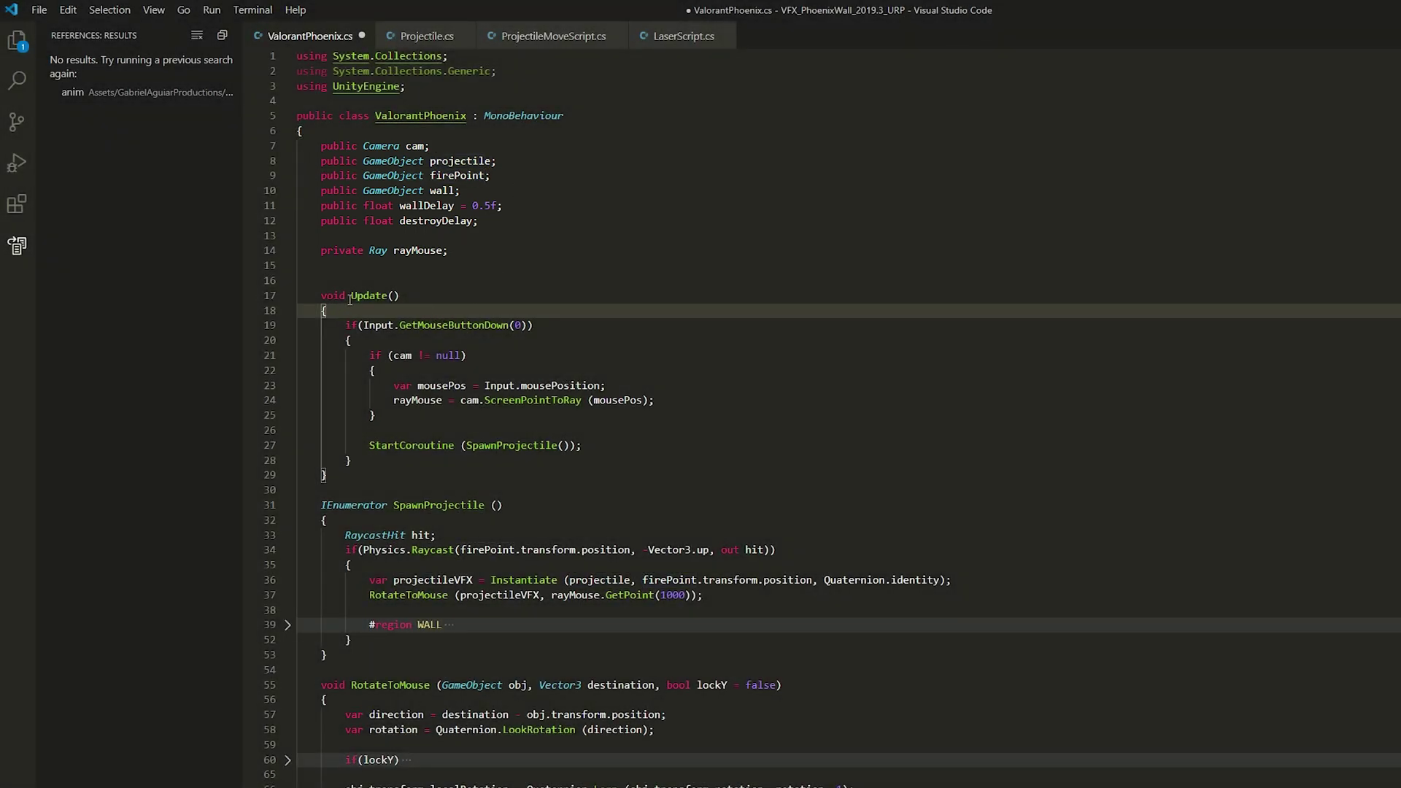
click(447, 326)
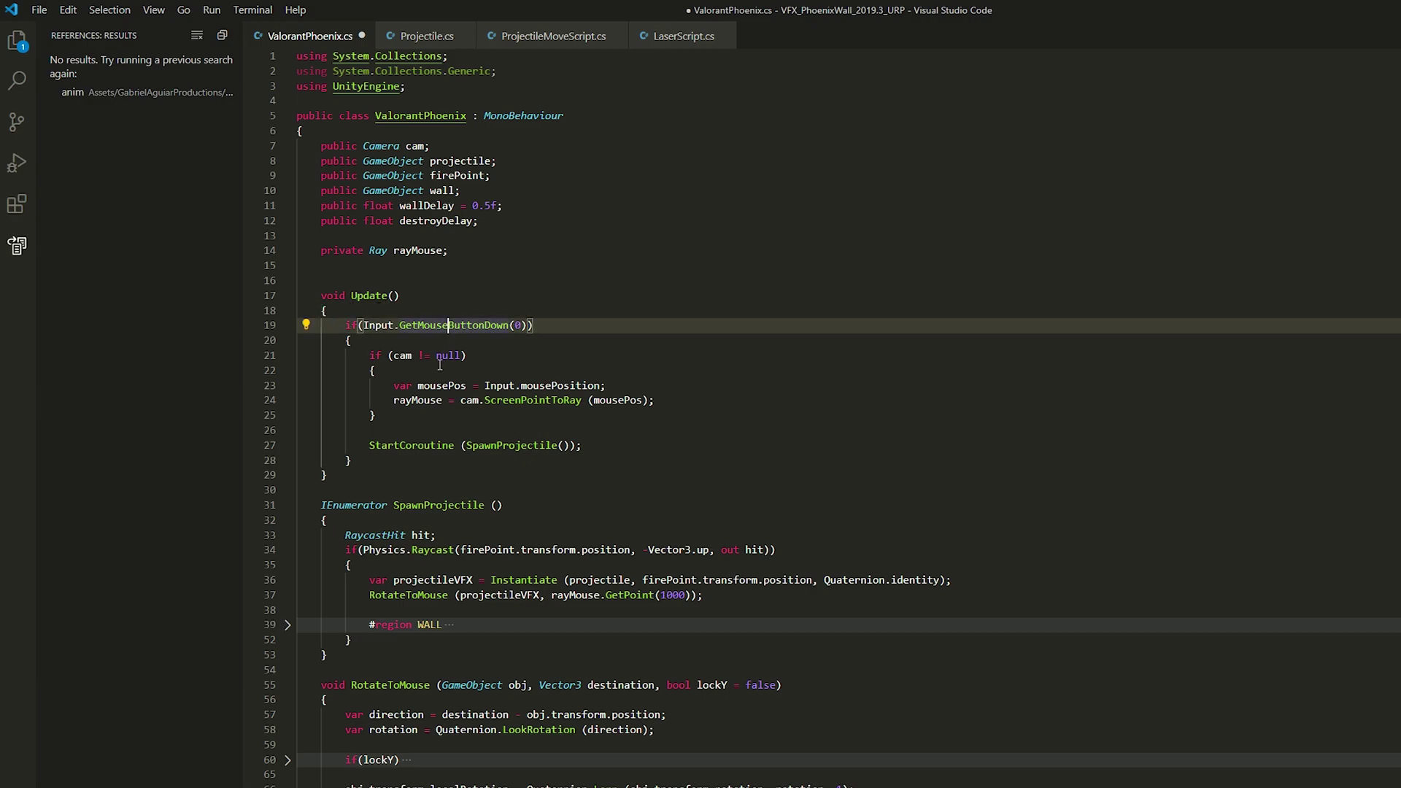
click(466, 385)
drag(484, 386, 549, 385)
key(Up)
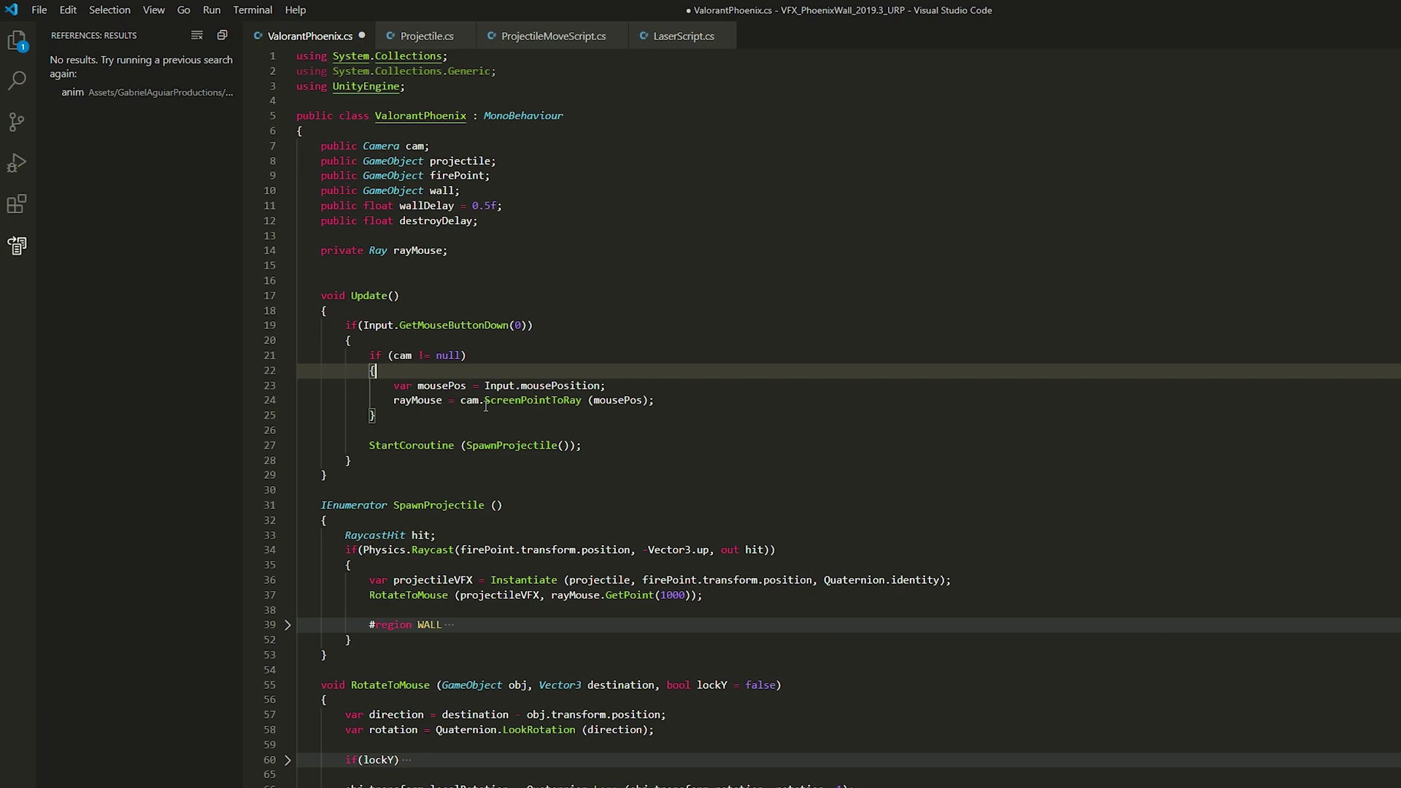
click(428, 401)
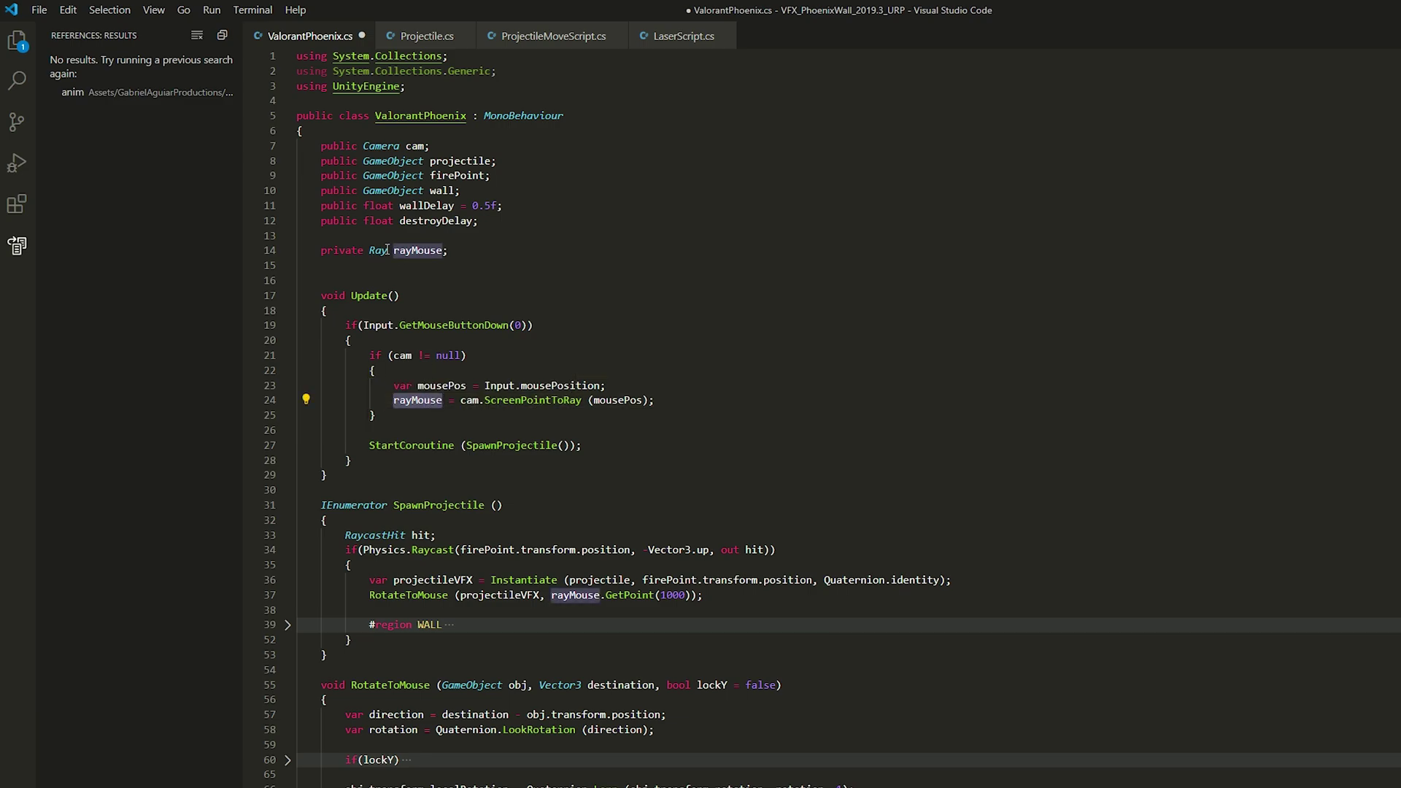
click(580, 400)
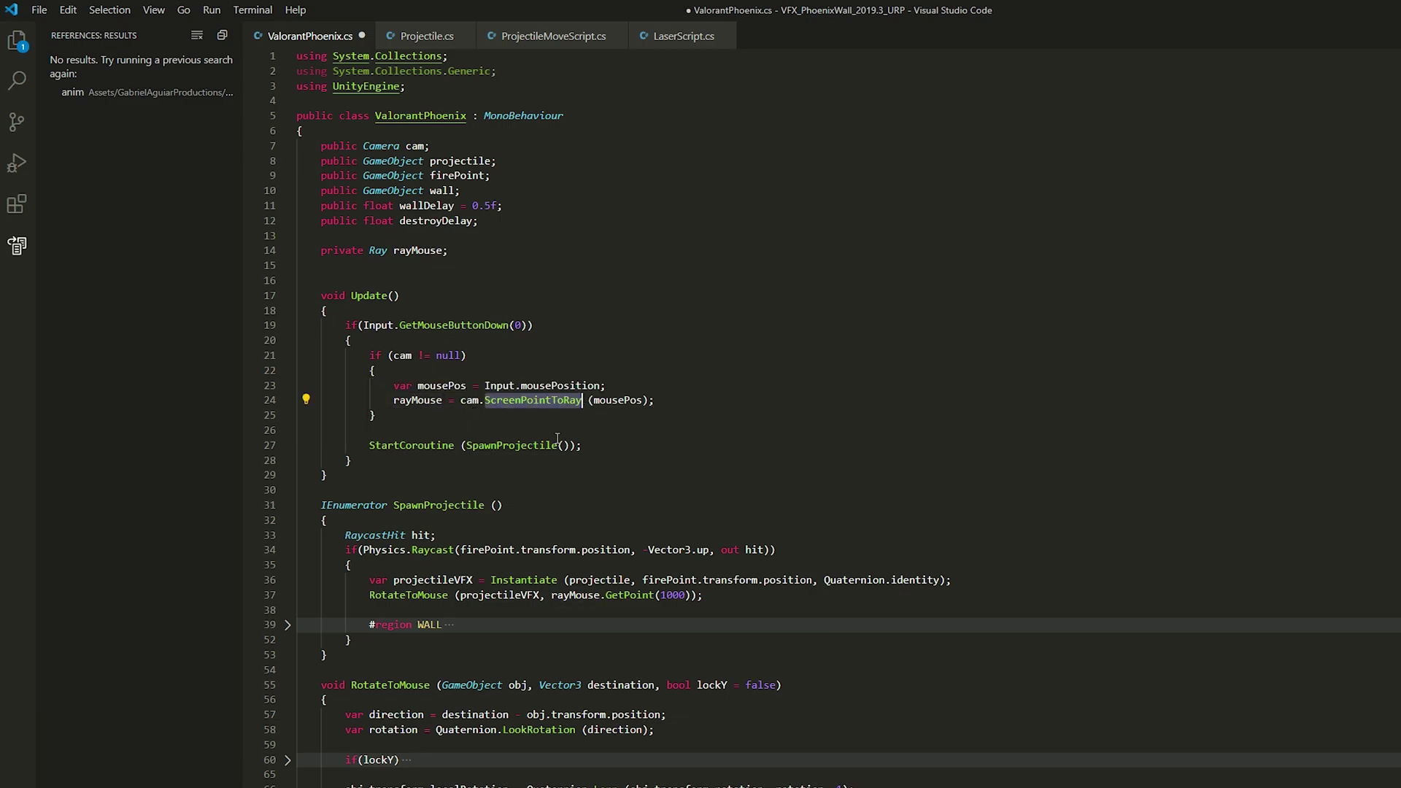
scroll(480, 471, down, 2)
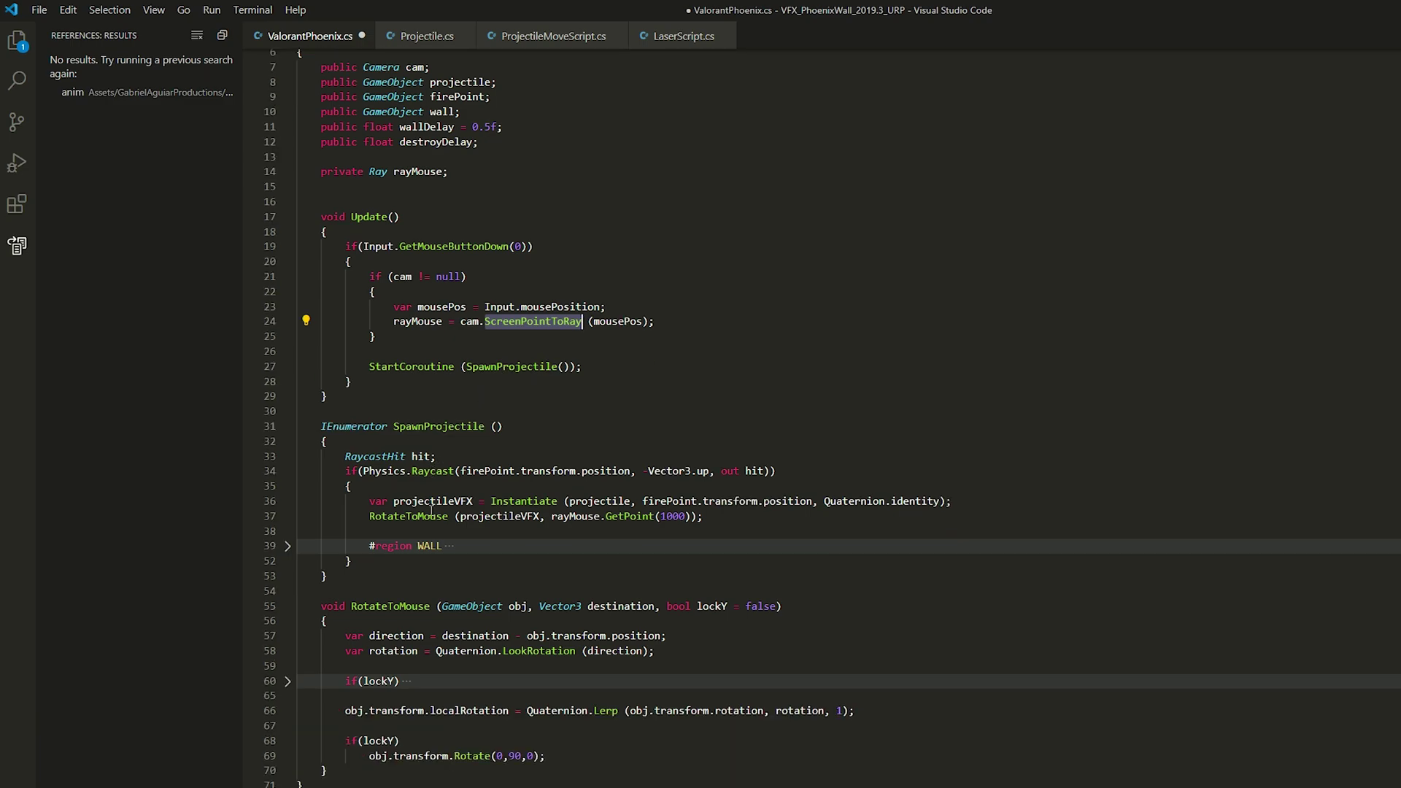
drag(367, 501, 705, 517)
click(709, 514)
scroll(709, 513, down, 1)
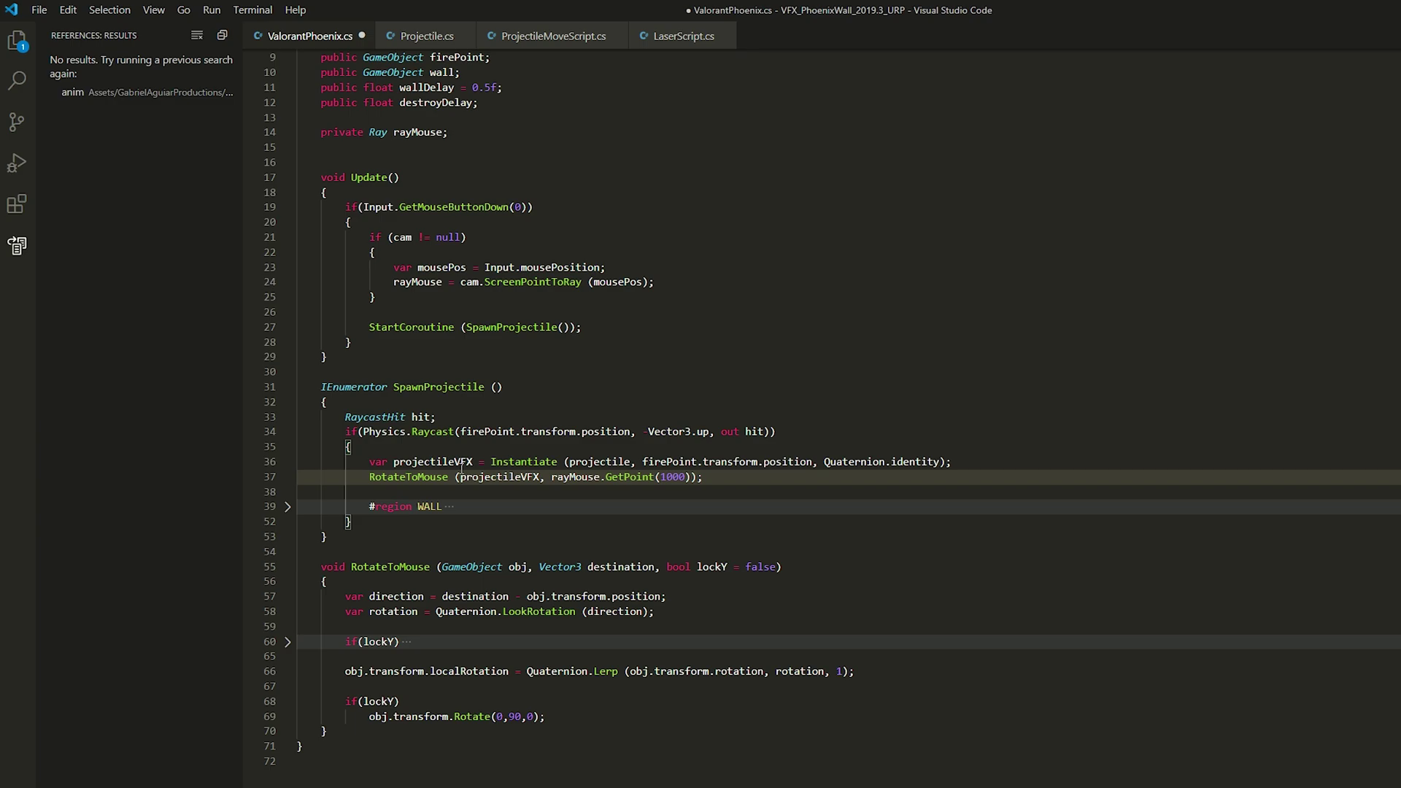
double_click(606, 463)
scroll(621, 511, up, 1)
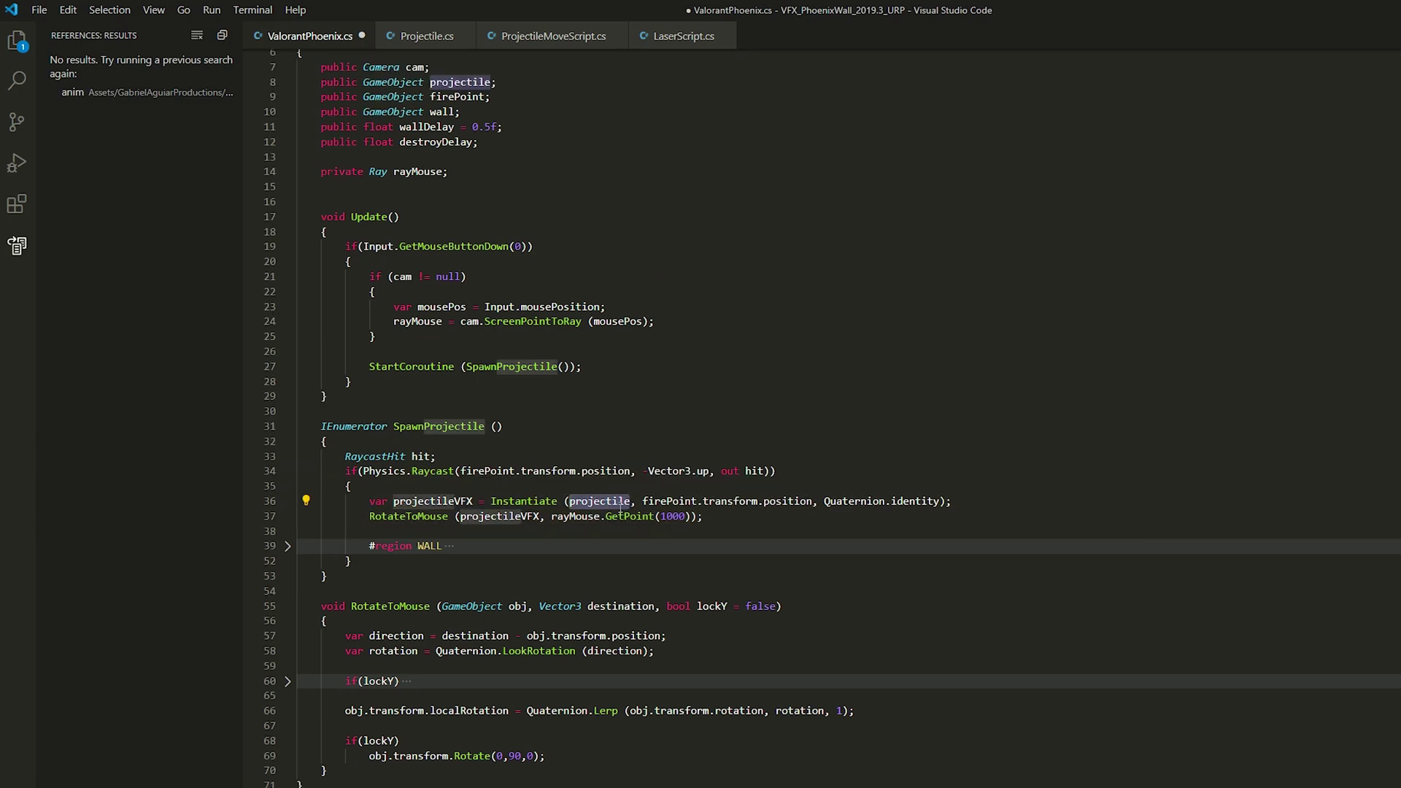
double_click(670, 501)
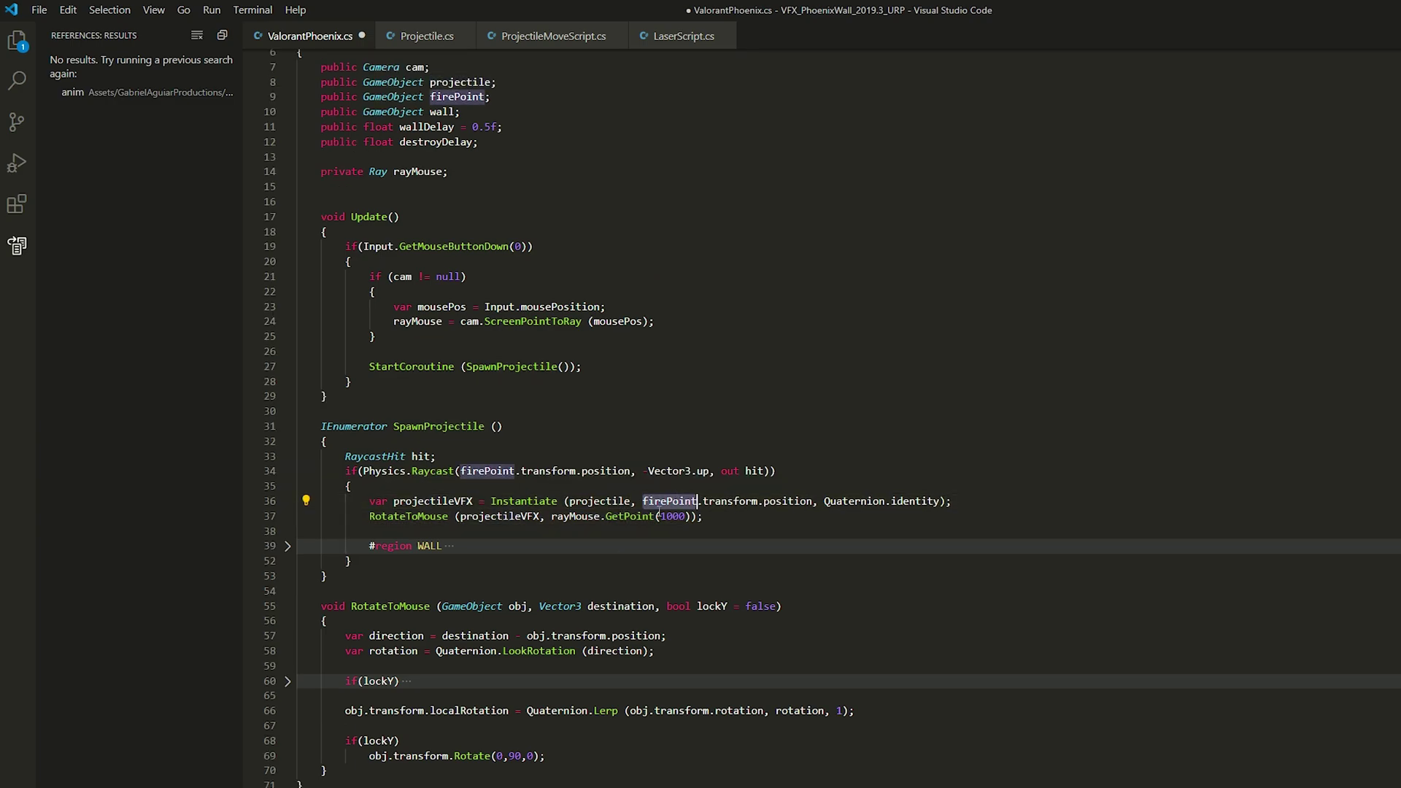
click(446, 517)
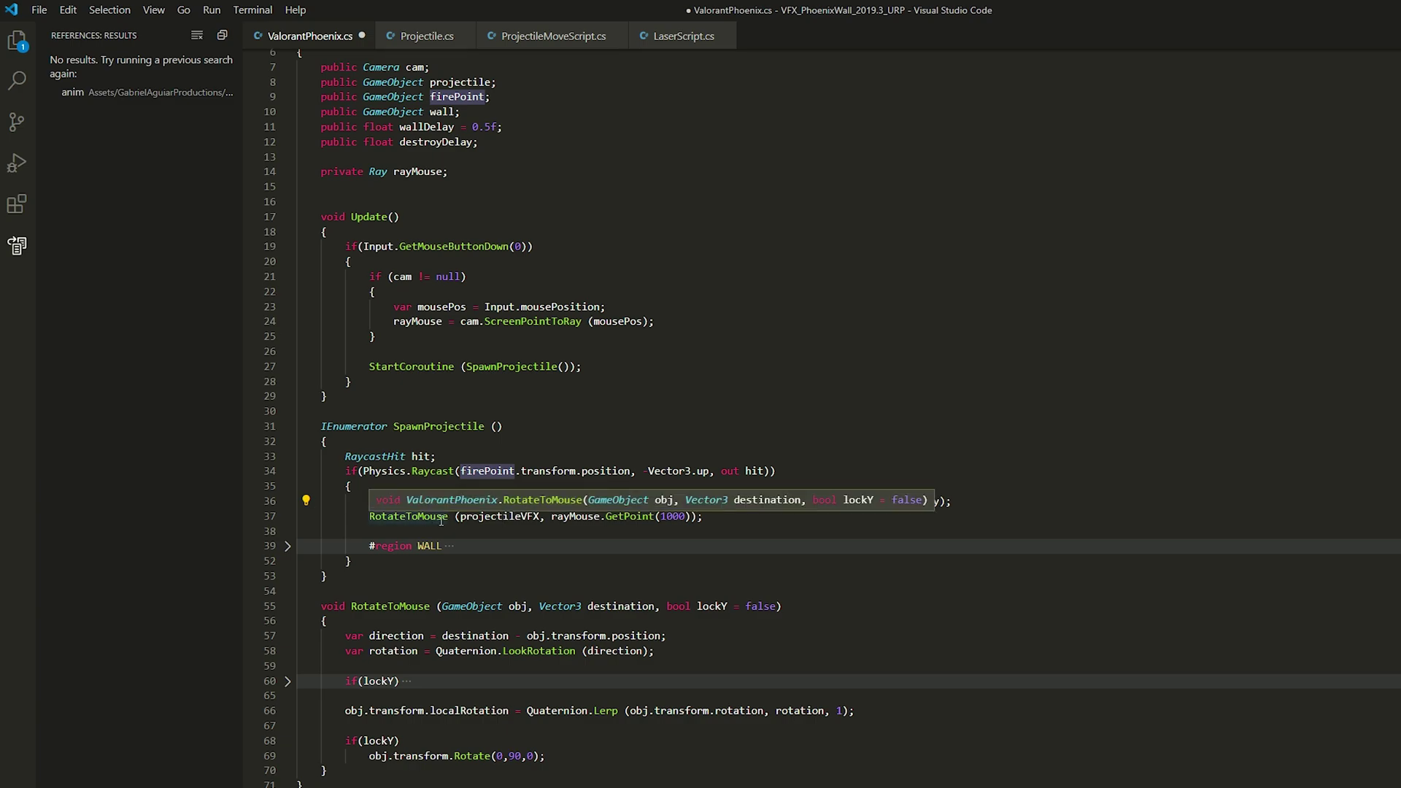
double_click(477, 517)
double_click(426, 518)
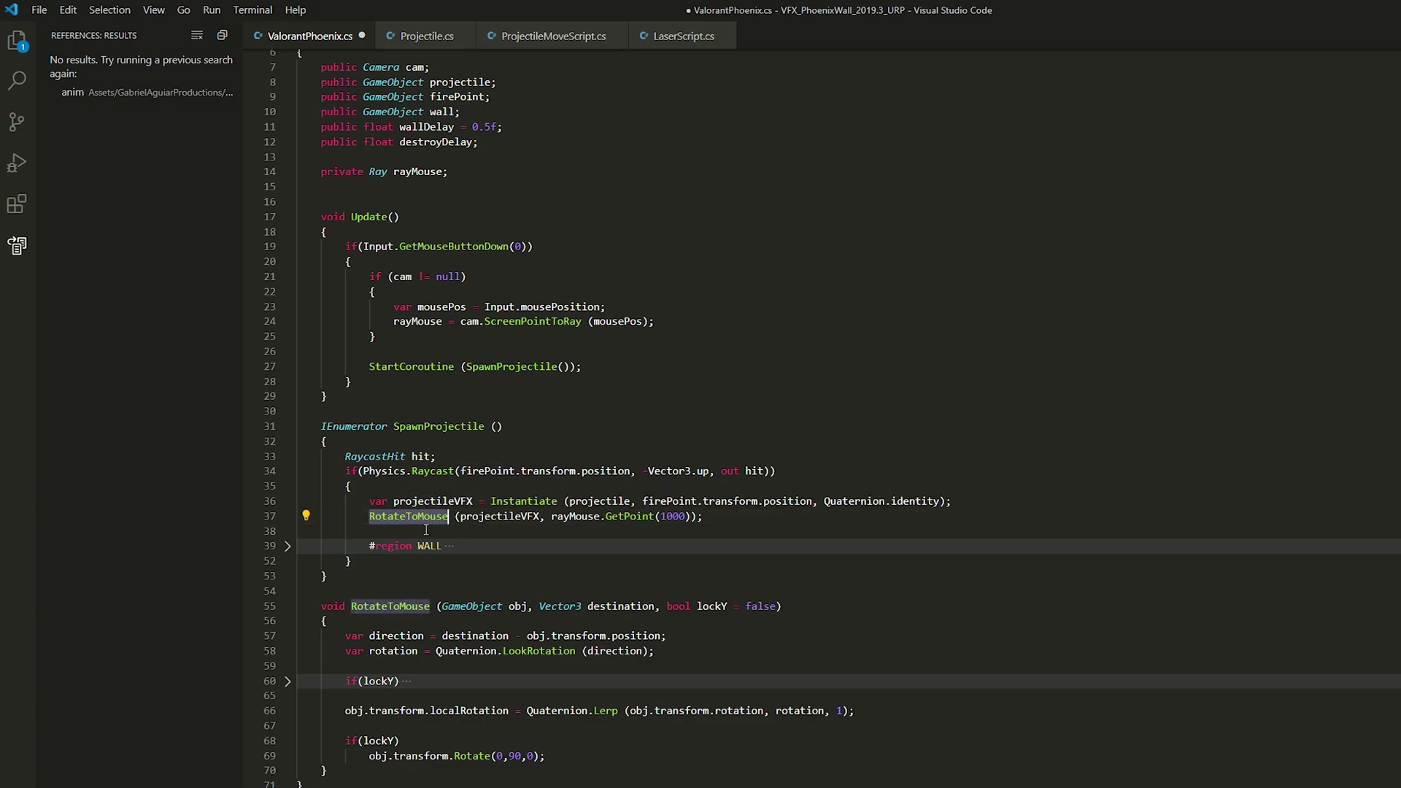
scroll(452, 536, down, 1)
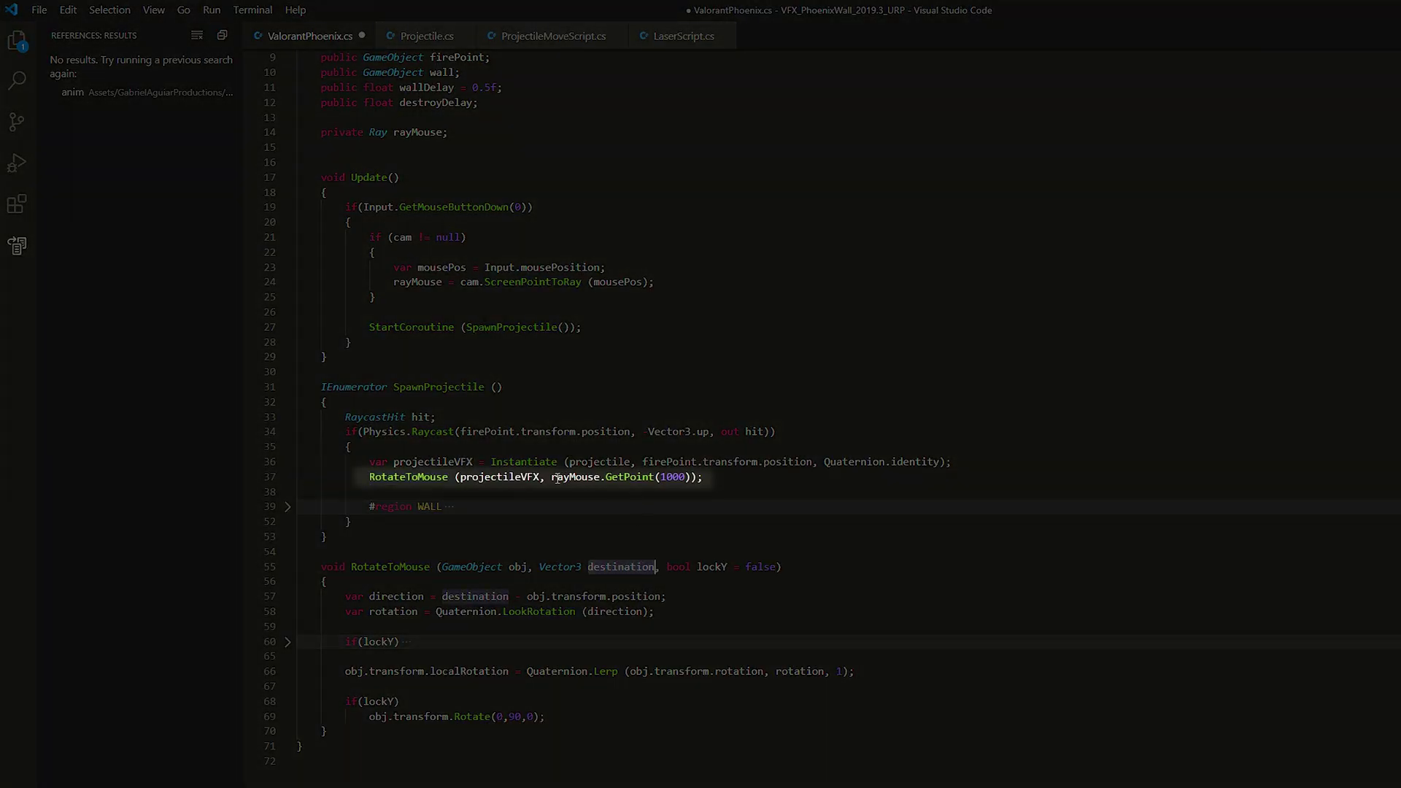
drag(553, 478, 690, 478)
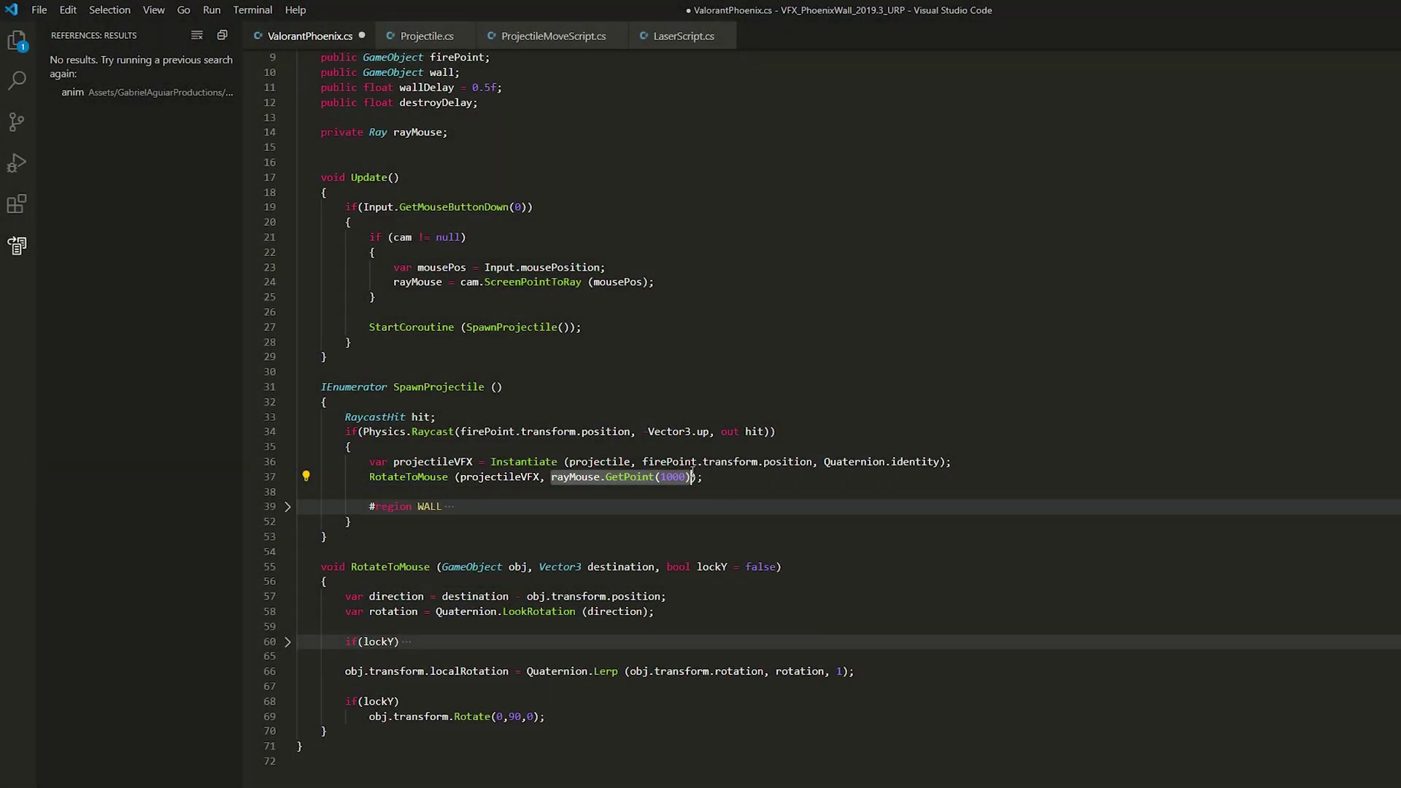
click(443, 596)
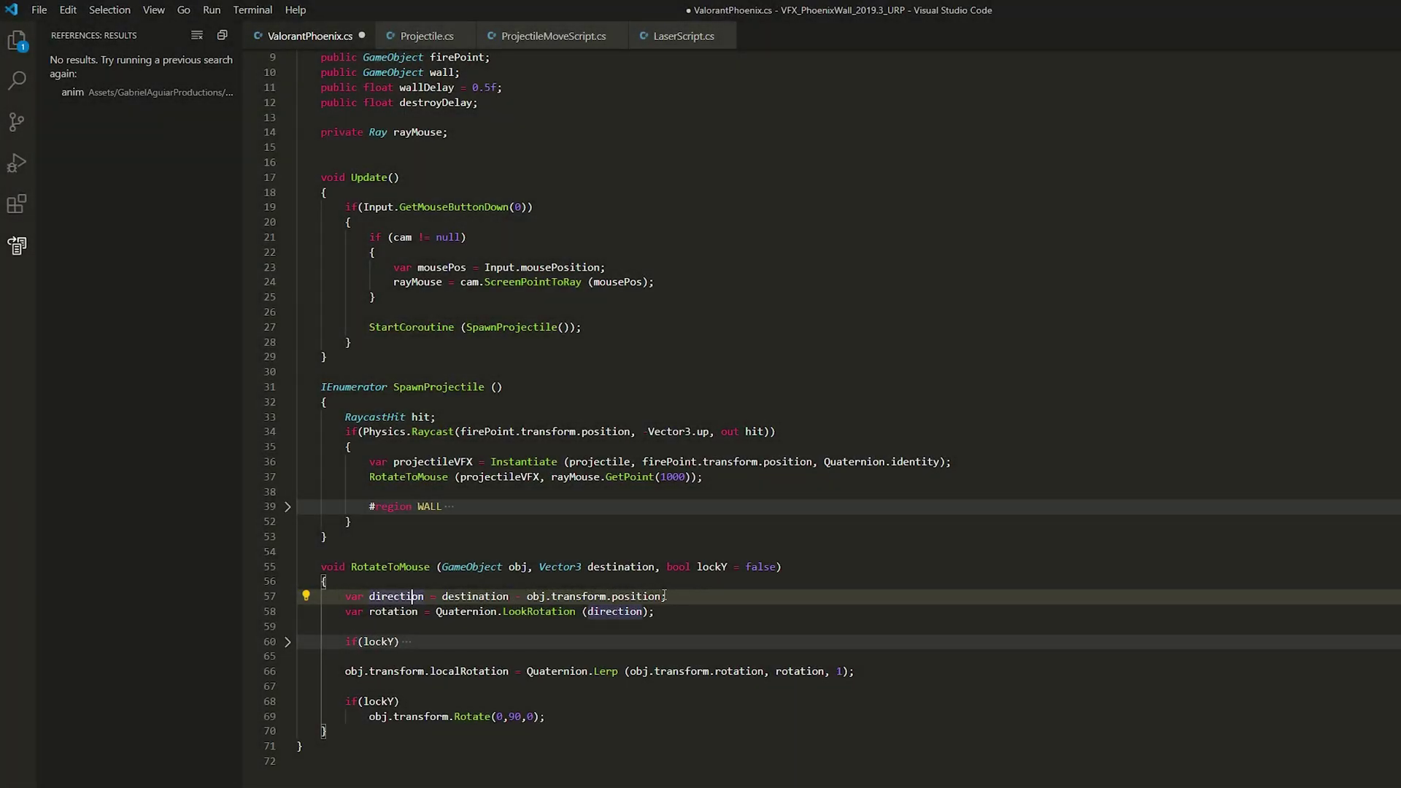
mouse_move(666, 596)
mouse_down()
mouse_move(348, 596)
mouse_move(665, 612)
mouse_up()
click(461, 612)
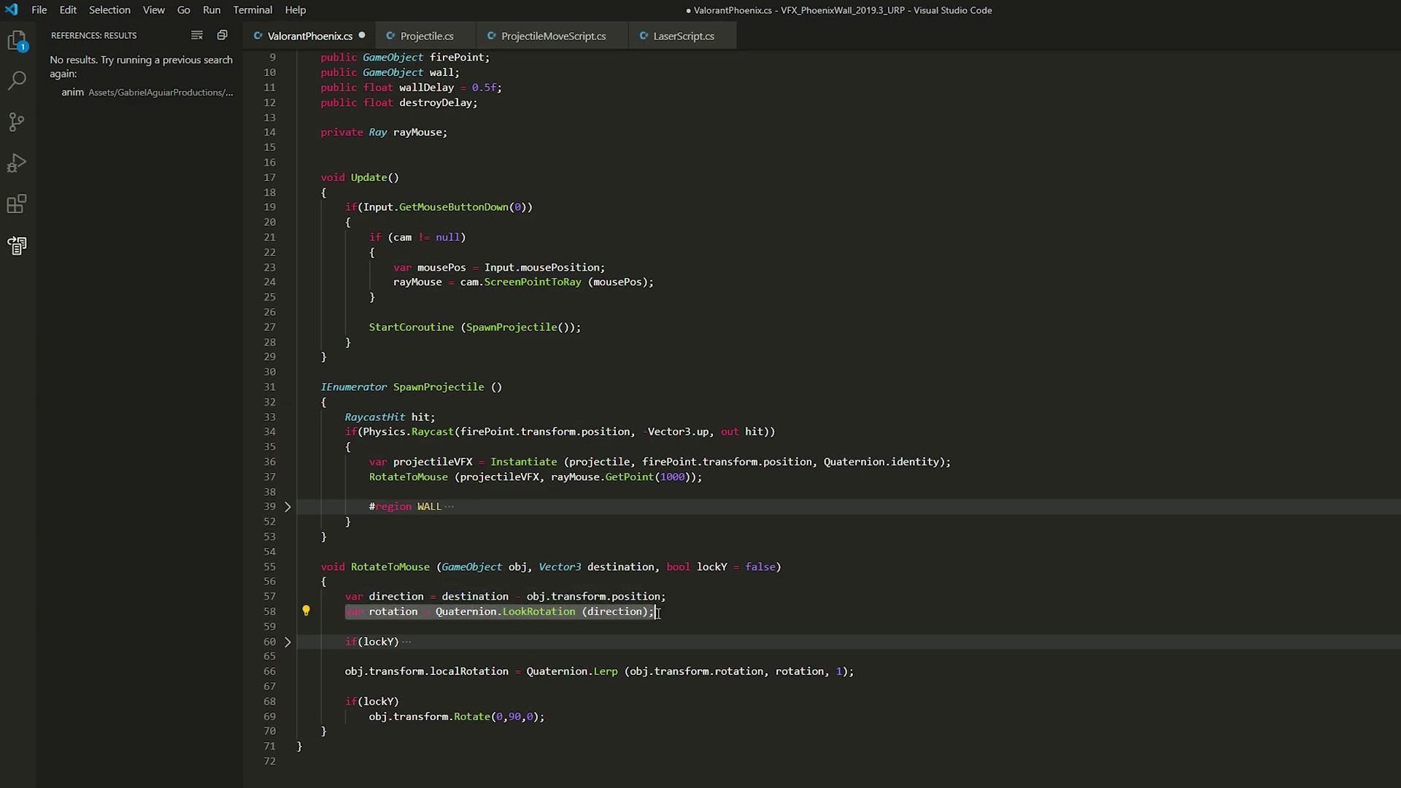
scroll(658, 614, down, 2)
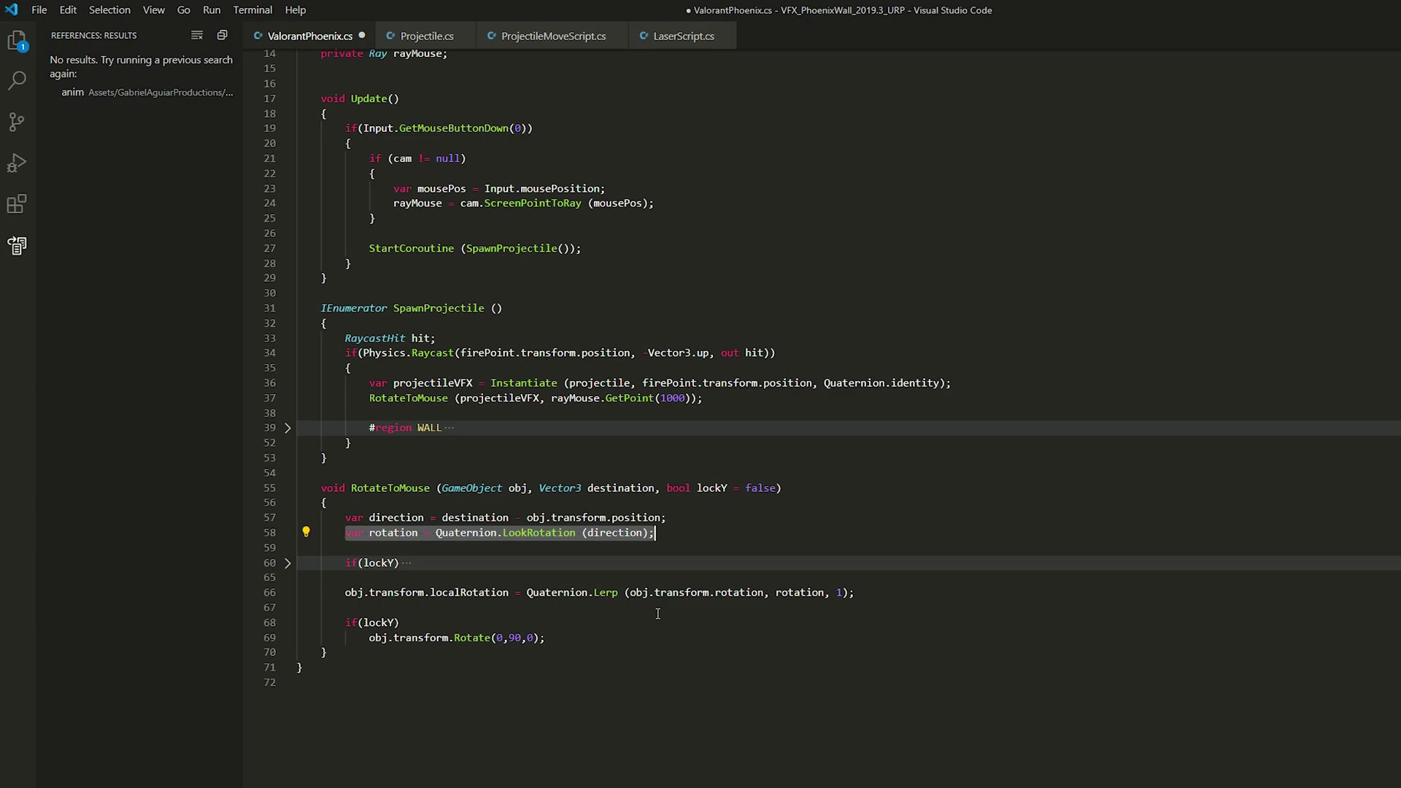
double_click(561, 534)
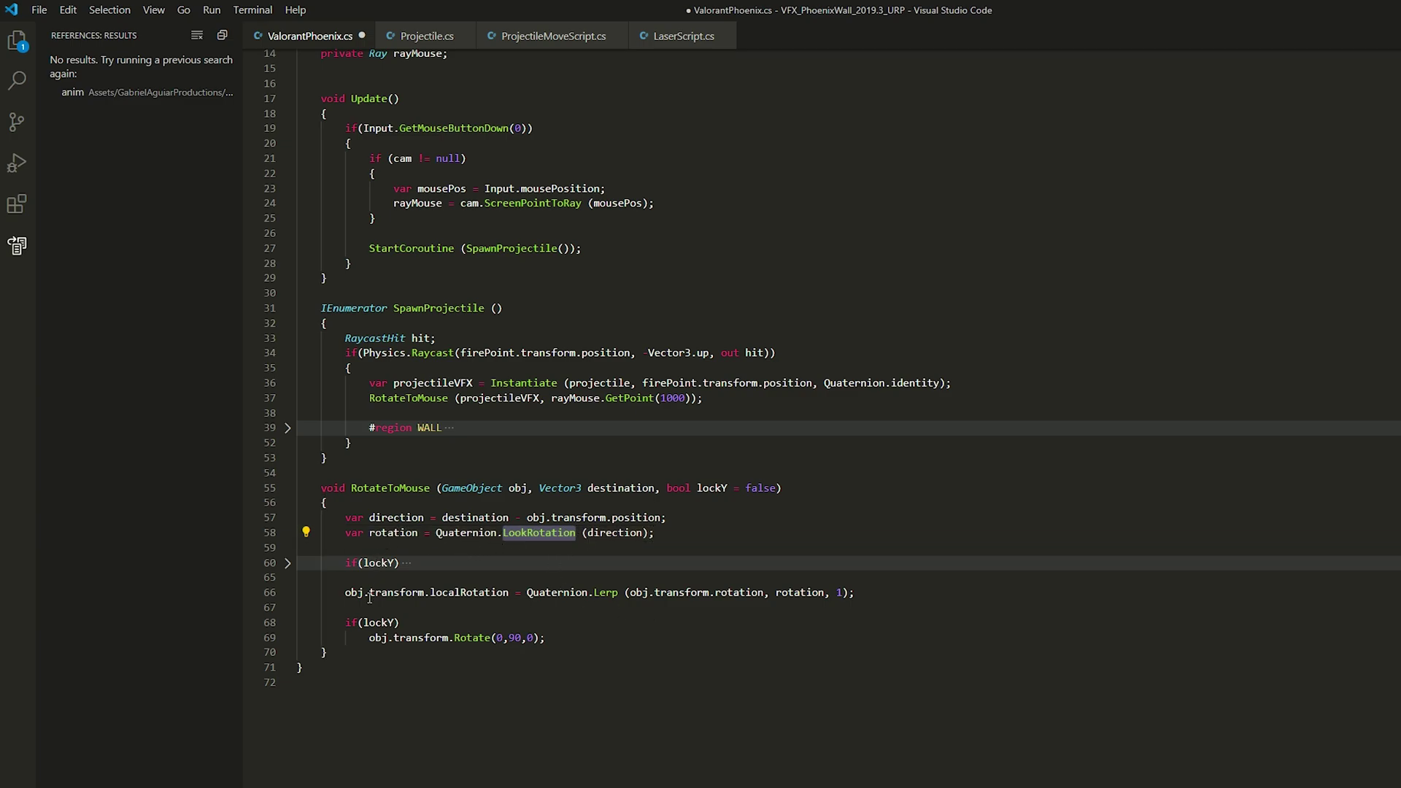
double_click(432, 592)
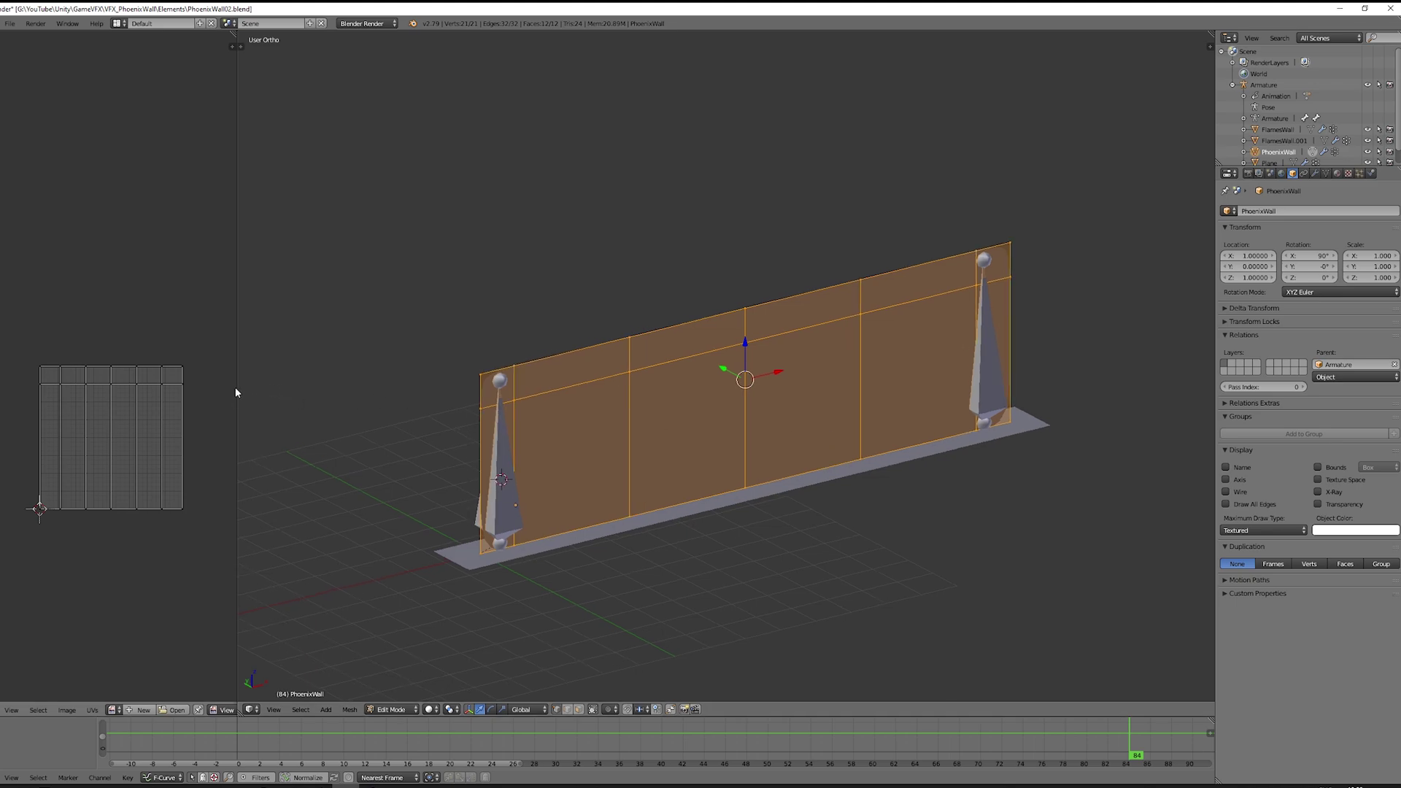
Step: Widen the UV editing area, orbit to the wall's front, return to object mode and show modifiers
drag(235, 387, 436, 391)
scroll(272, 399, up, 3)
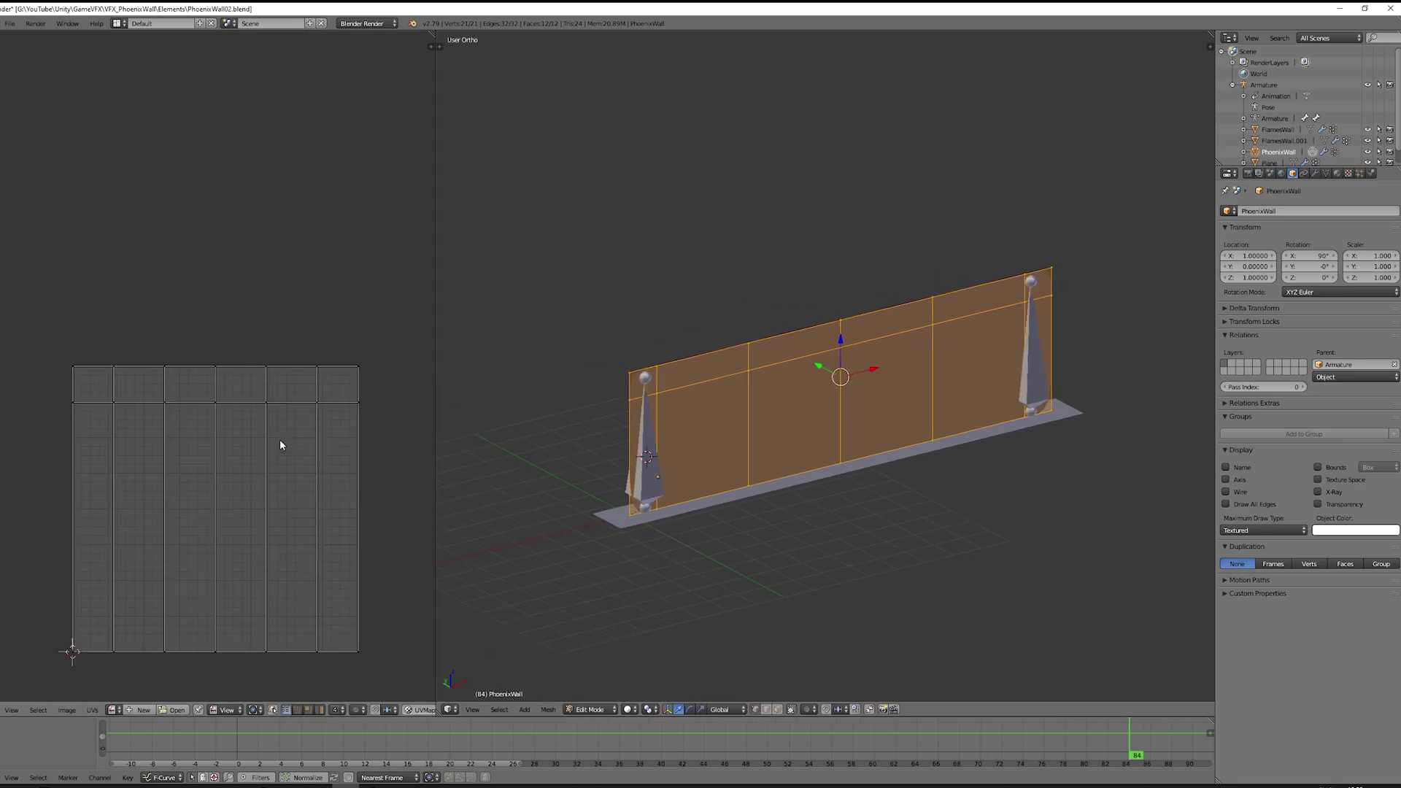
middle_drag(282, 444, 287, 343)
middle_drag(560, 387, 1031, 510)
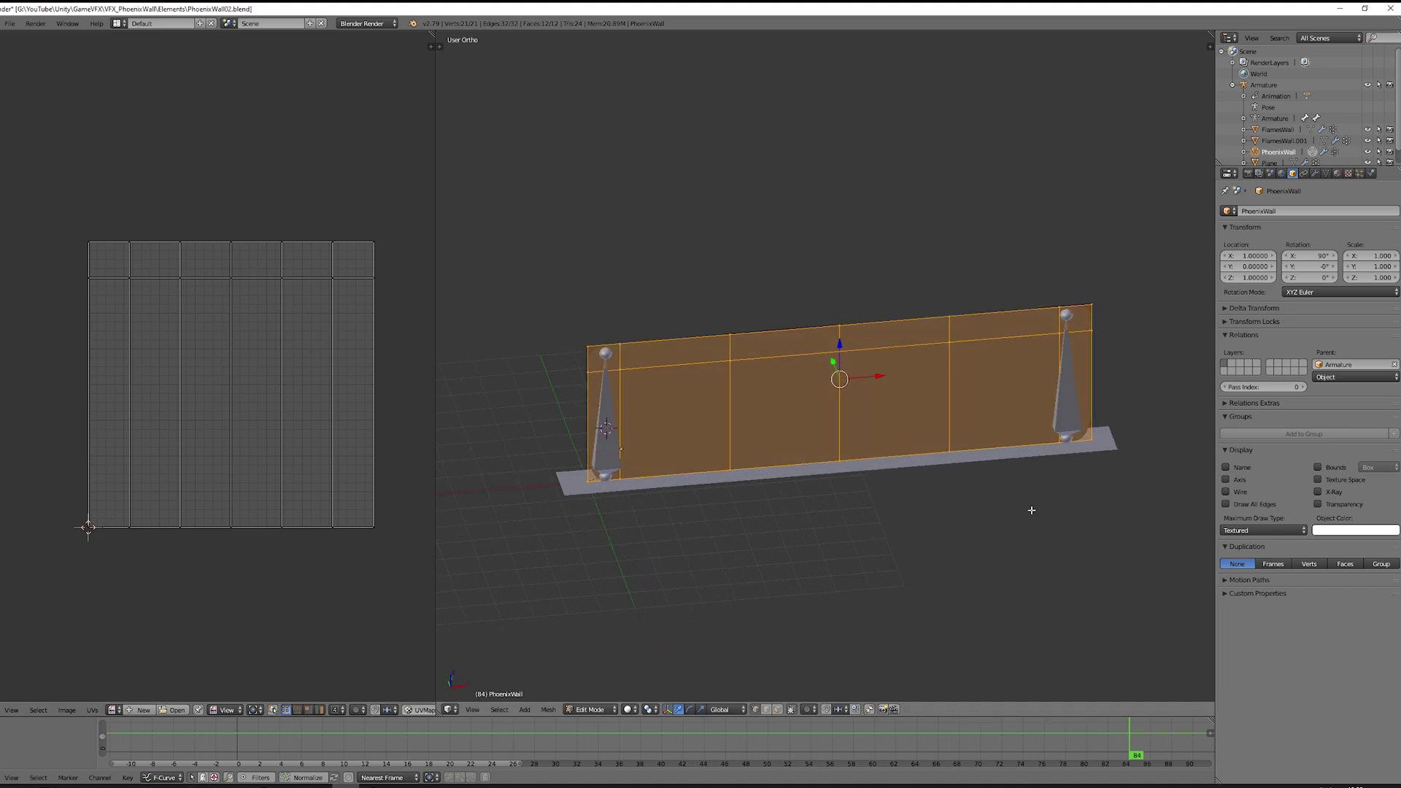
key(Tab)
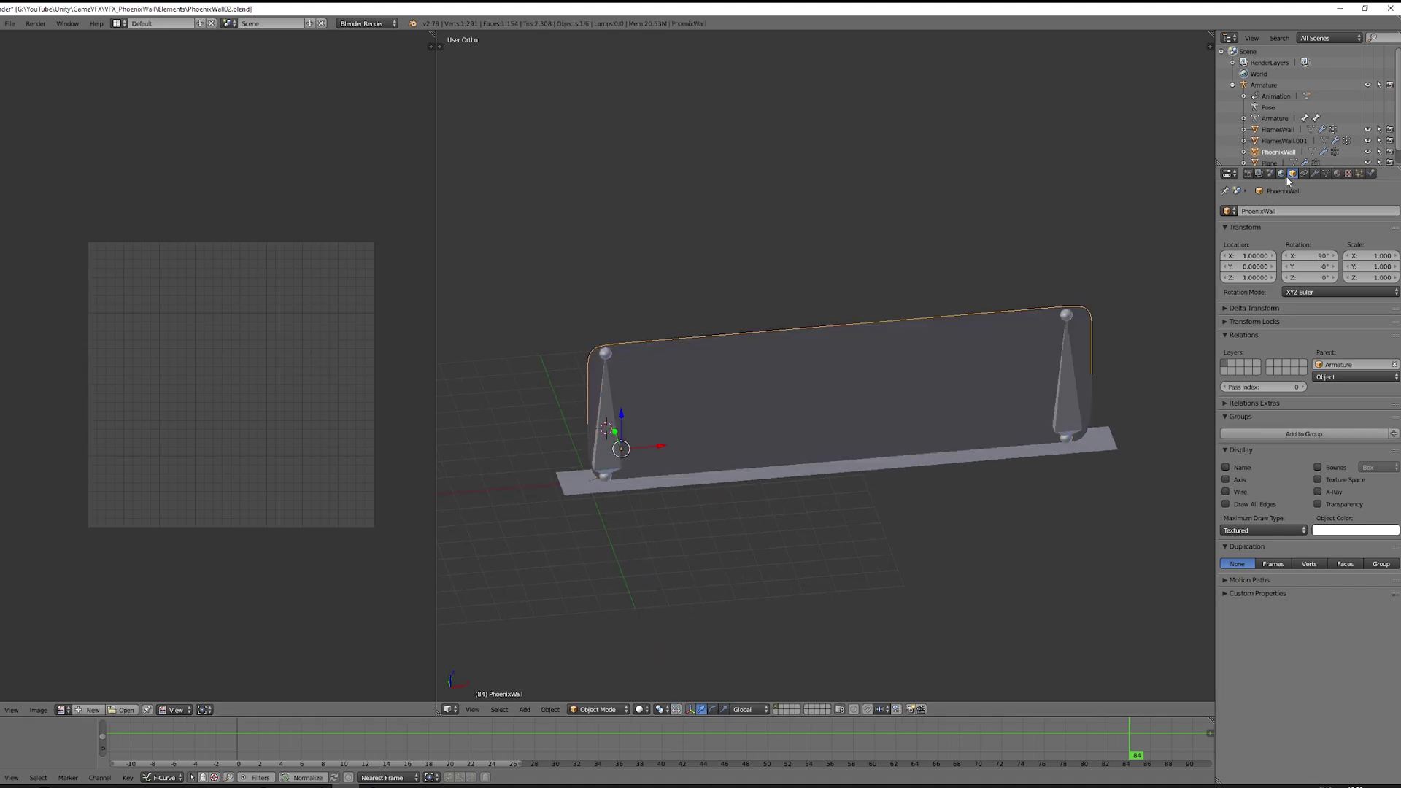
click(1315, 174)
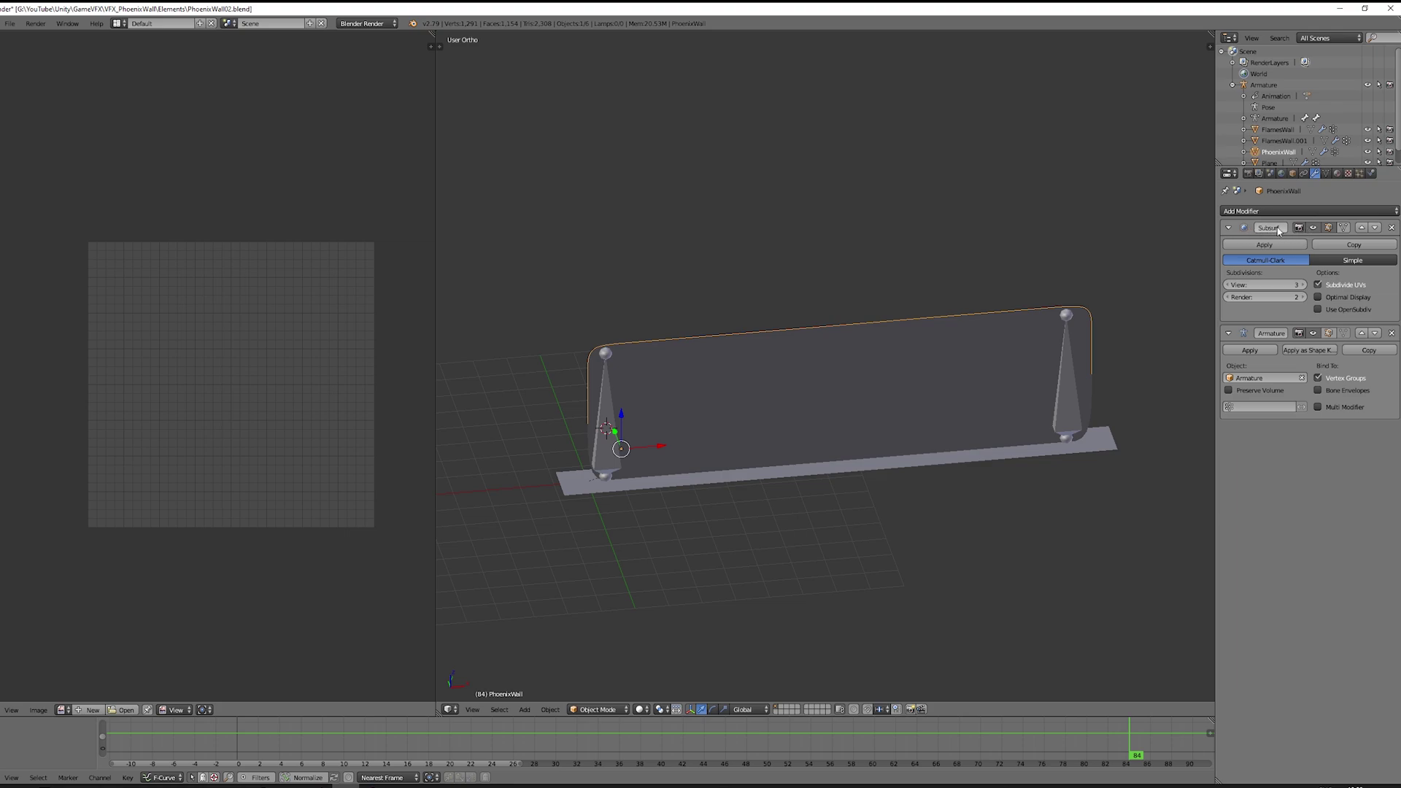
Step: Select the armature, Plane.001 and FlamesWall, then toggle Weight Paint on and back off
right_click(1066, 347)
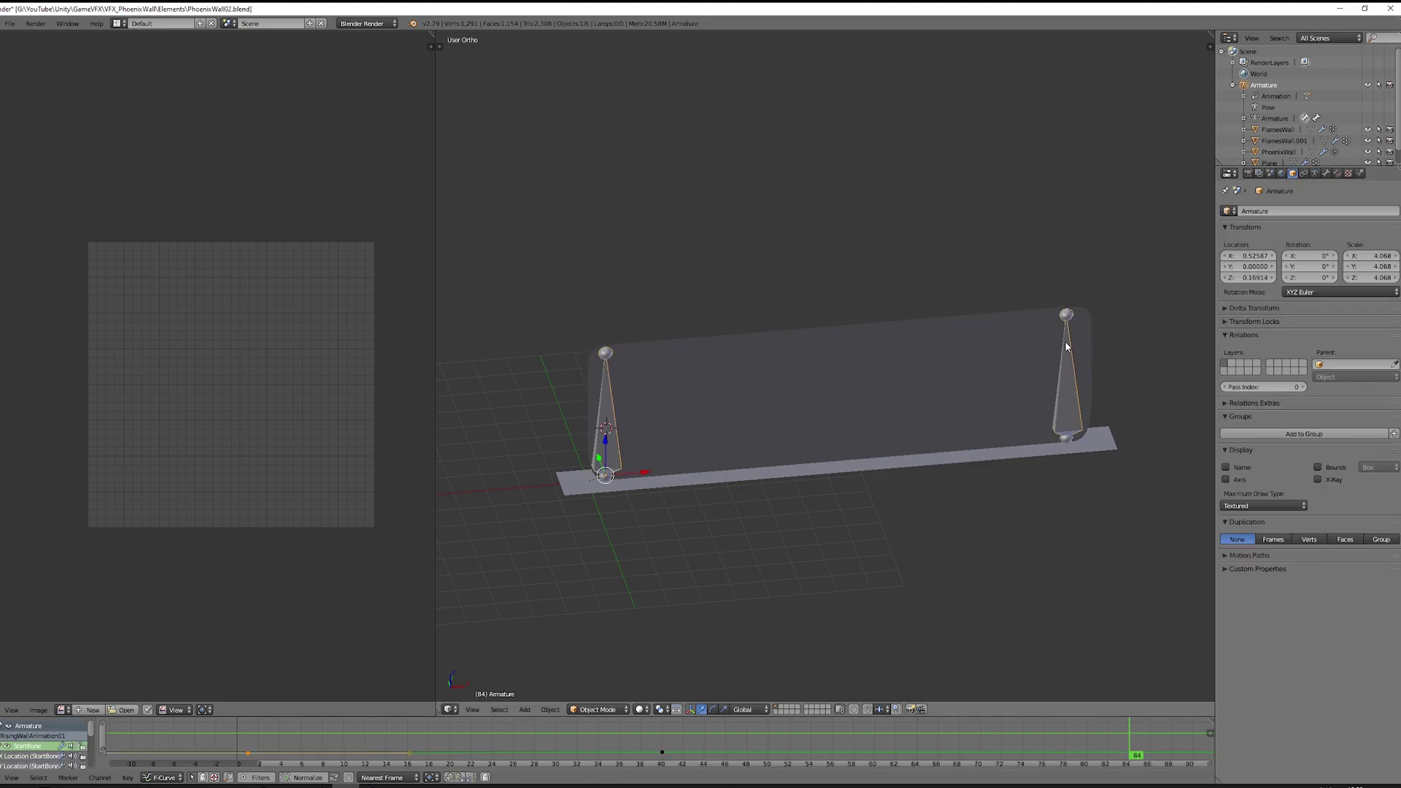
right_click(1063, 362)
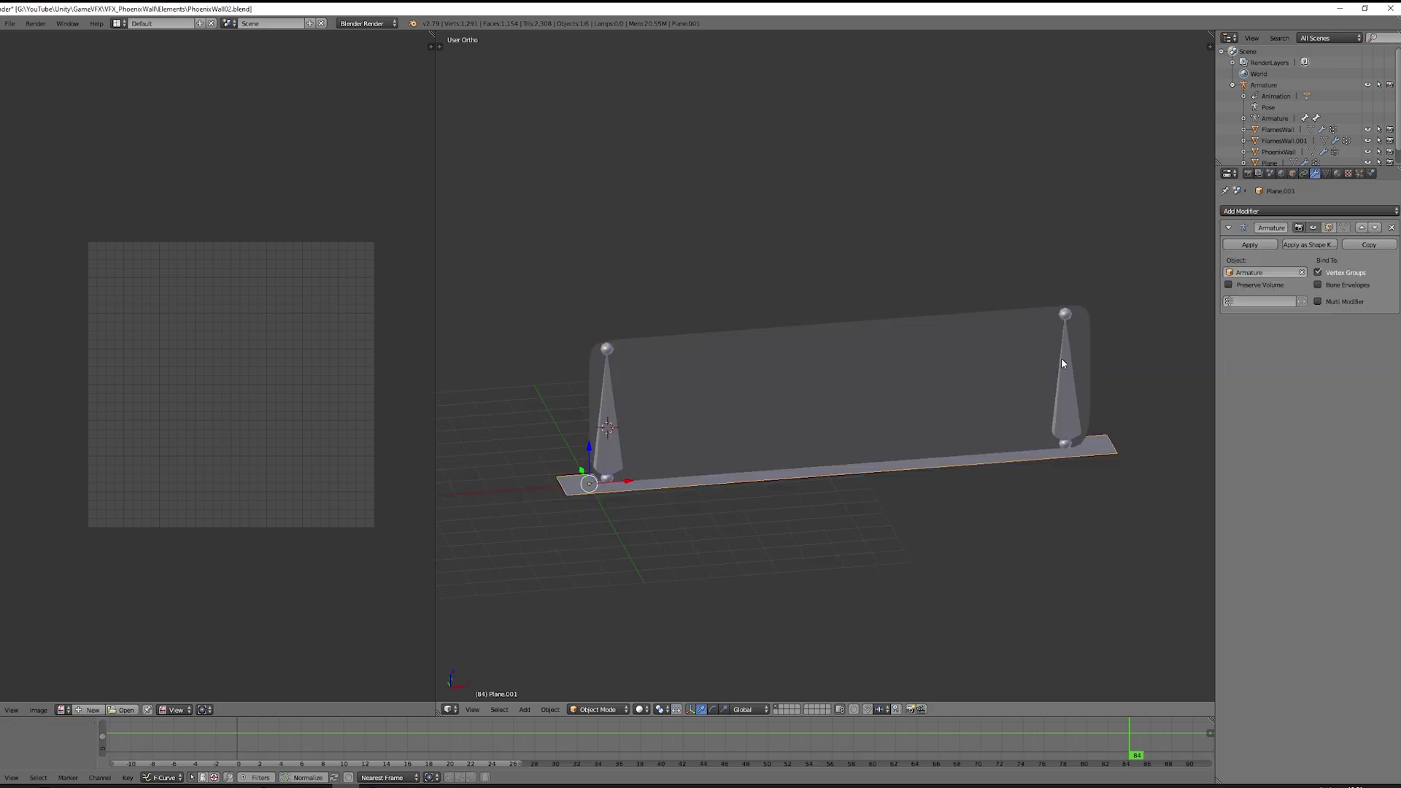
right_click(990, 390)
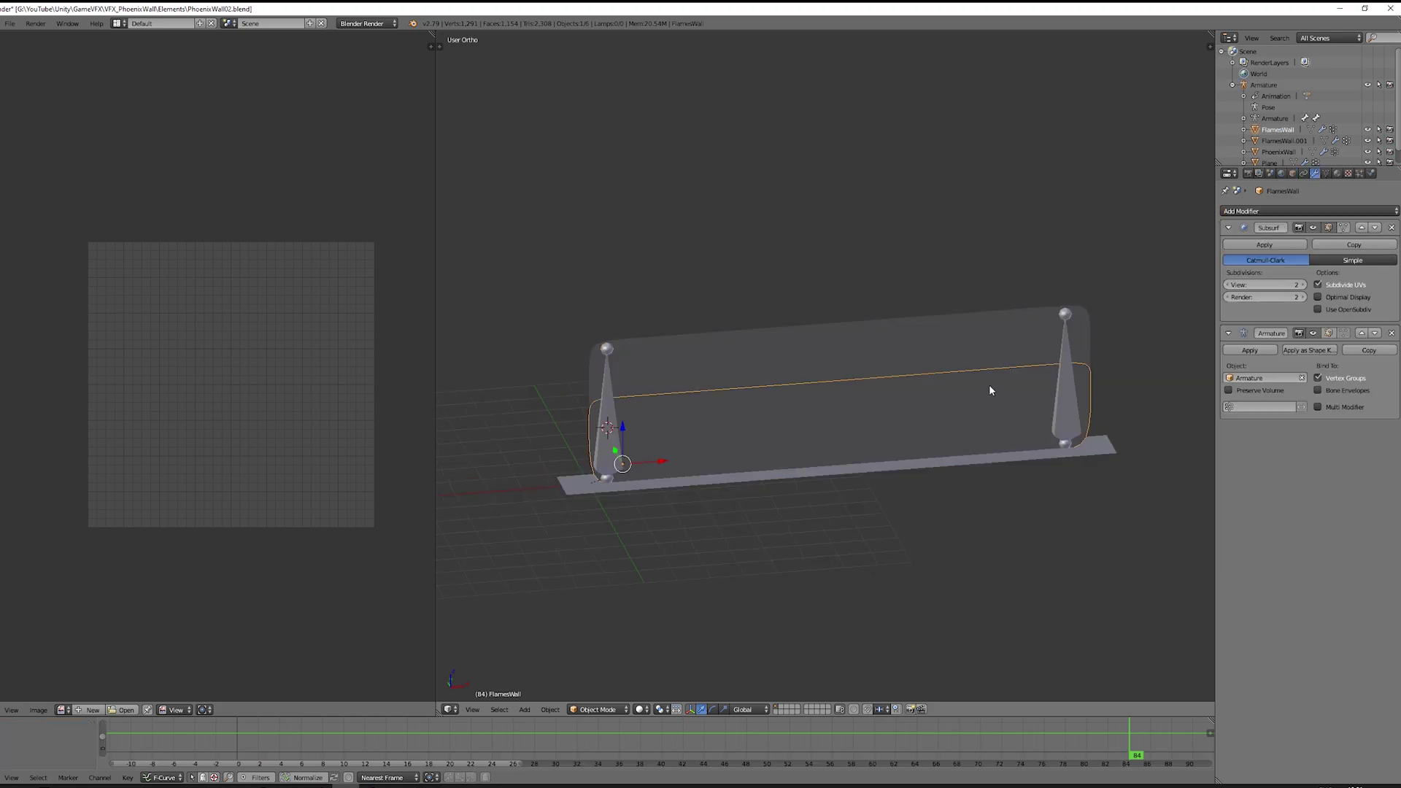
middle_drag(991, 390, 864, 402)
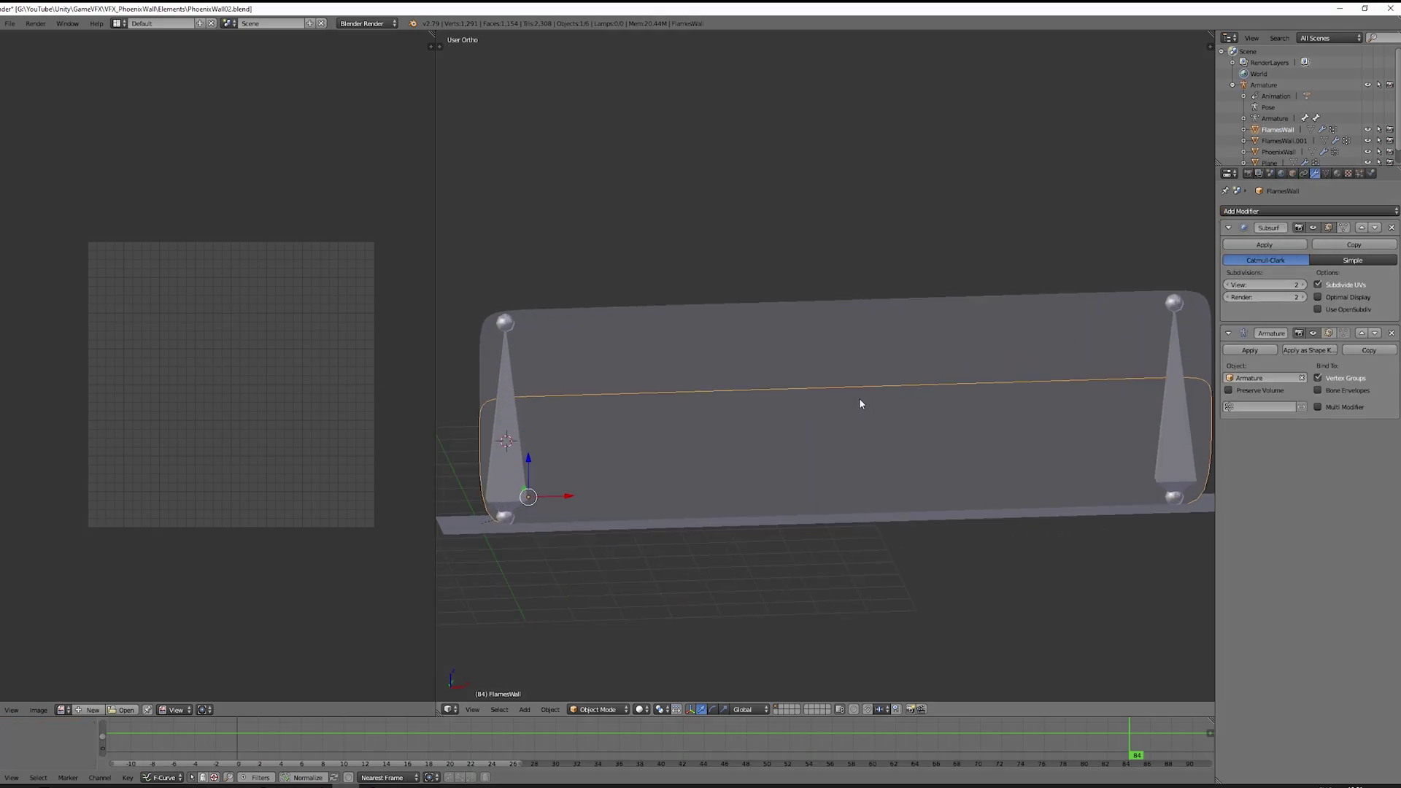
scroll(864, 400, down, 2)
key(ctrl+Tab)
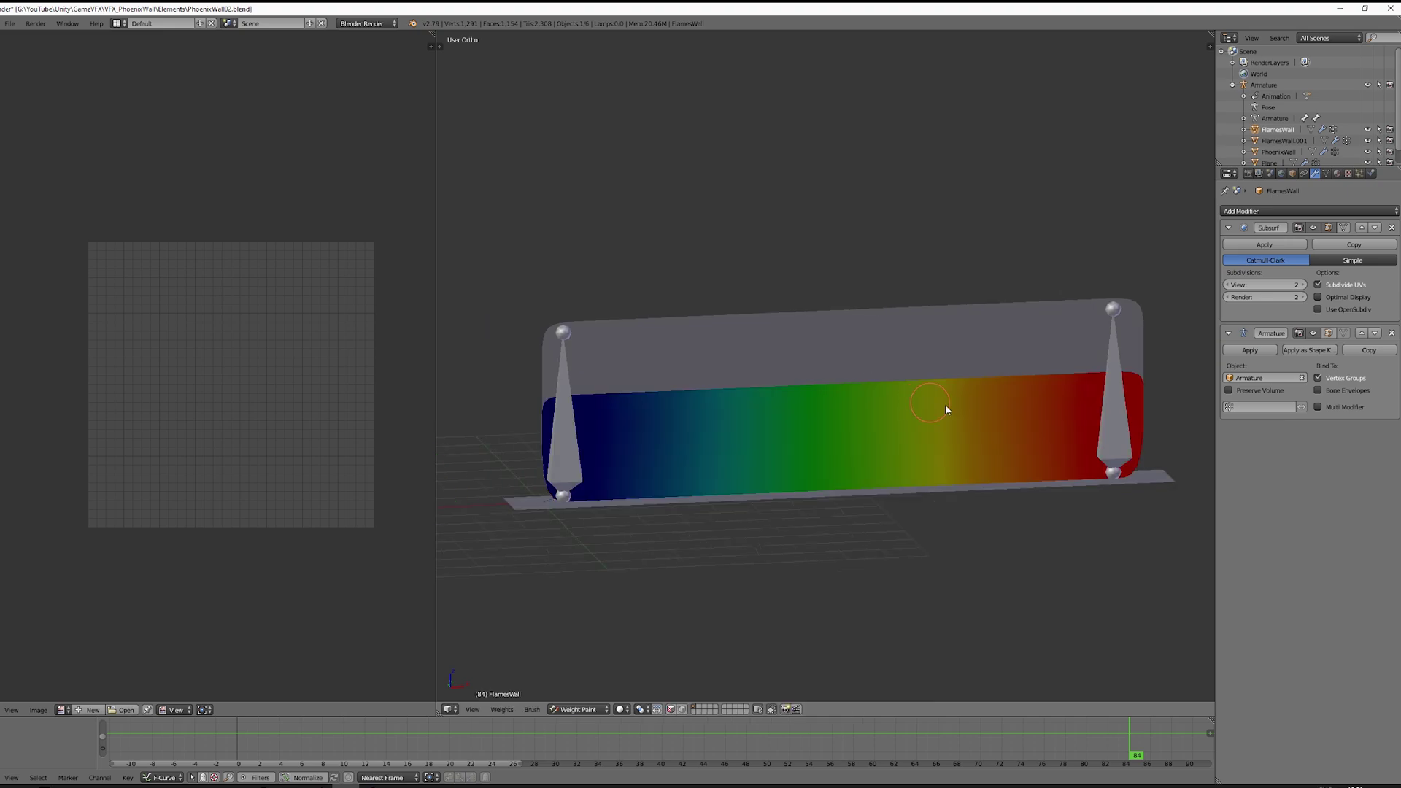
key(ctrl+Tab)
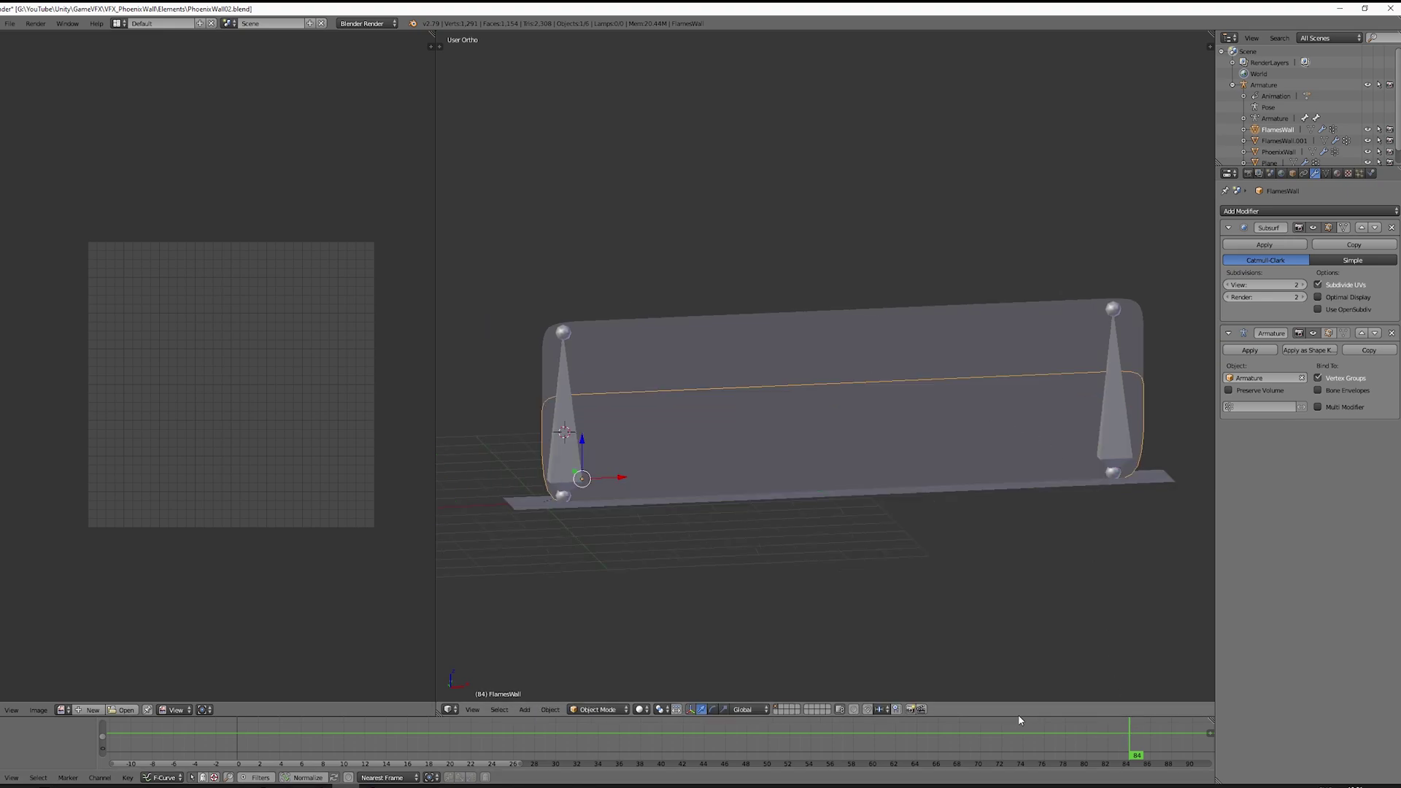
Step: Enlarge the Graph Editor and replay the FlamesWall rise animation from frame 1
drag(1019, 718, 1018, 532)
key(shift+Left)
key(alt+a)
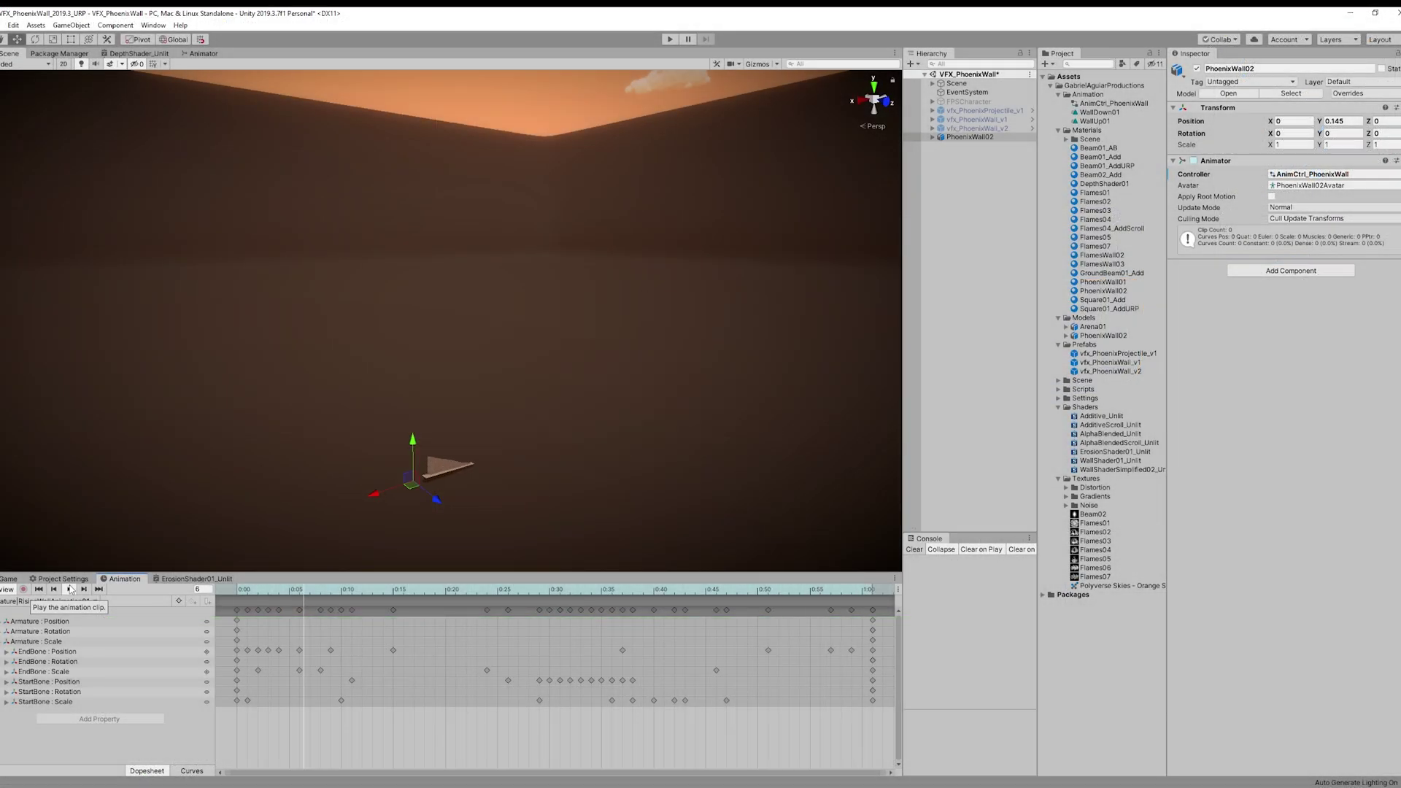
Step: Play the wall's rise animation clip and scrub its timeline to watch the wall rise
click(69, 589)
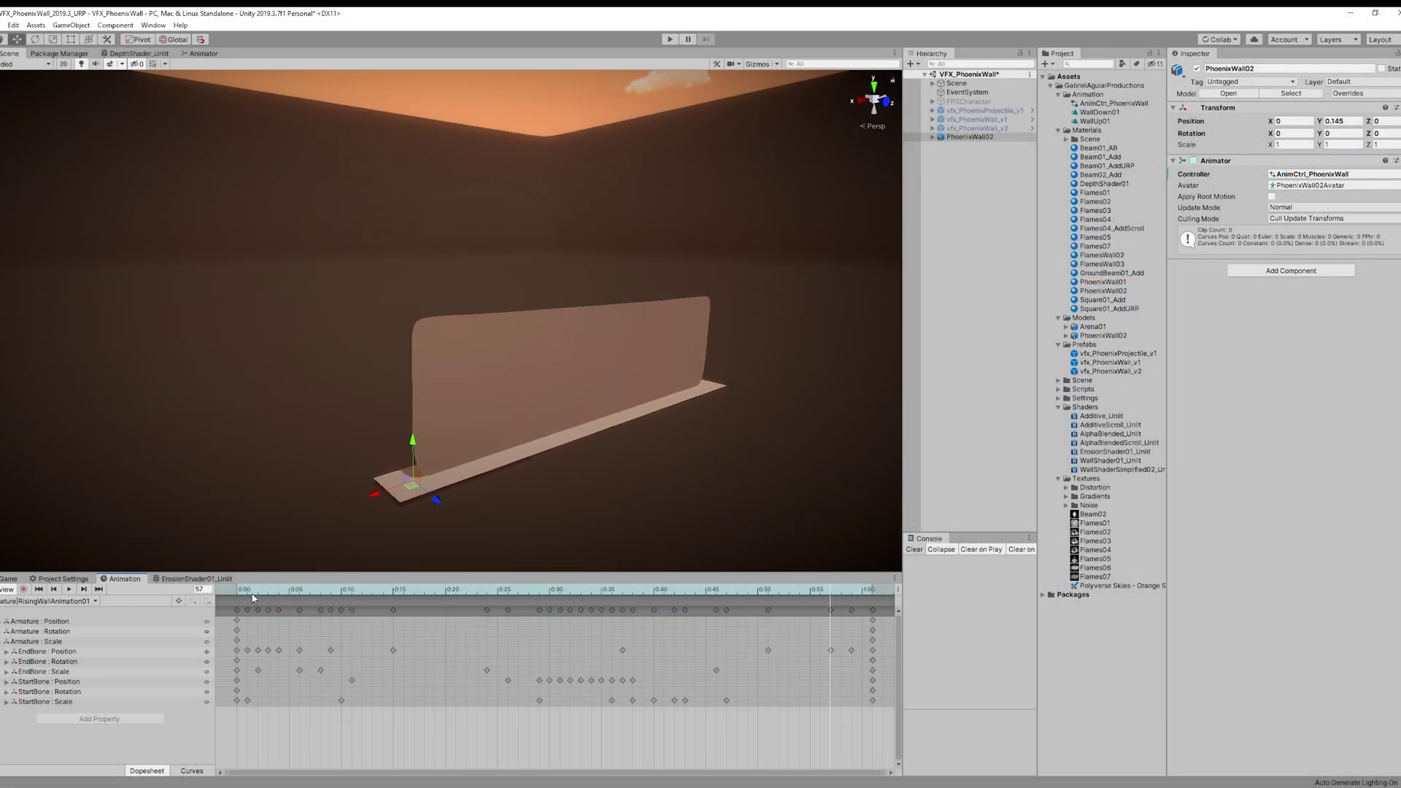
drag(253, 597, 484, 591)
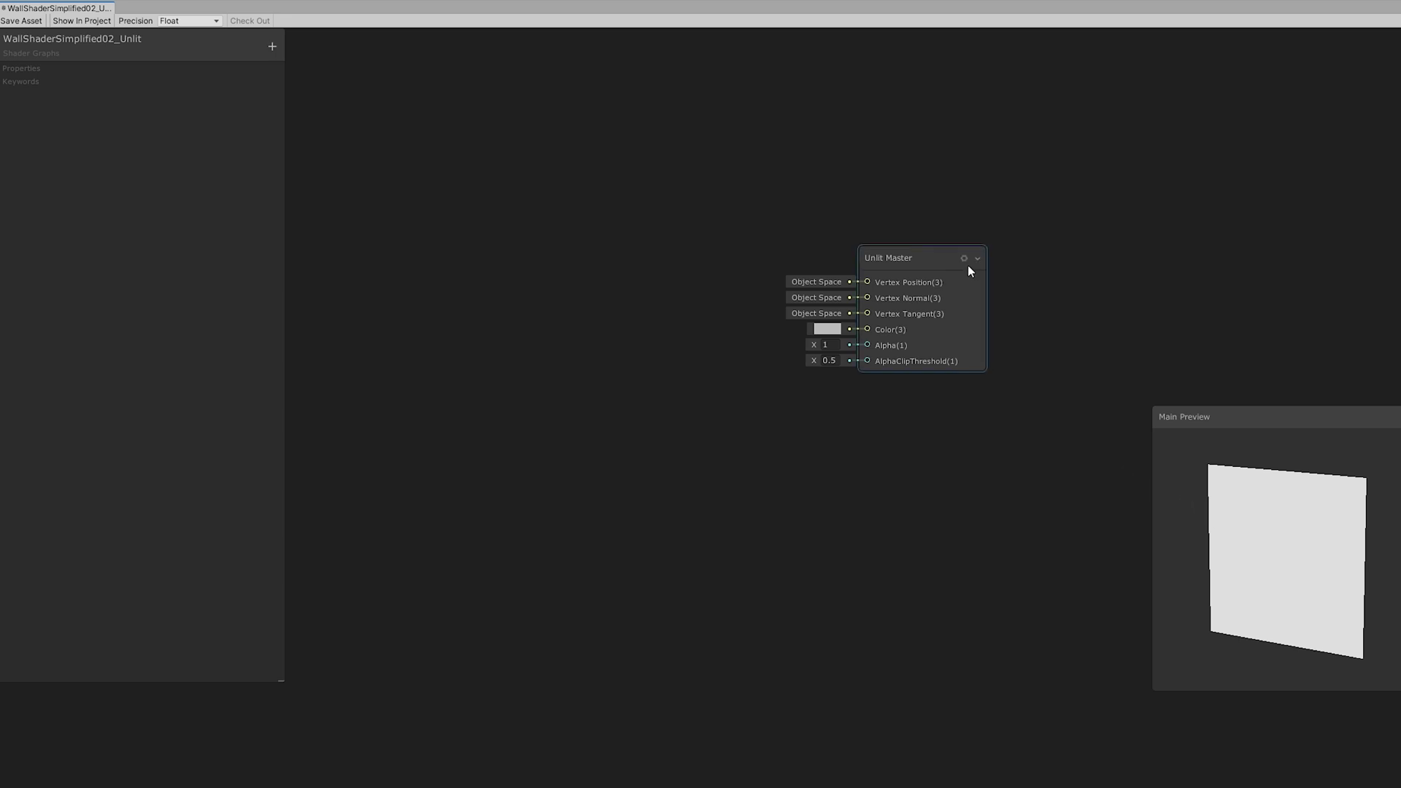
Step: Make the Unlit Master node render two-sided
click(964, 259)
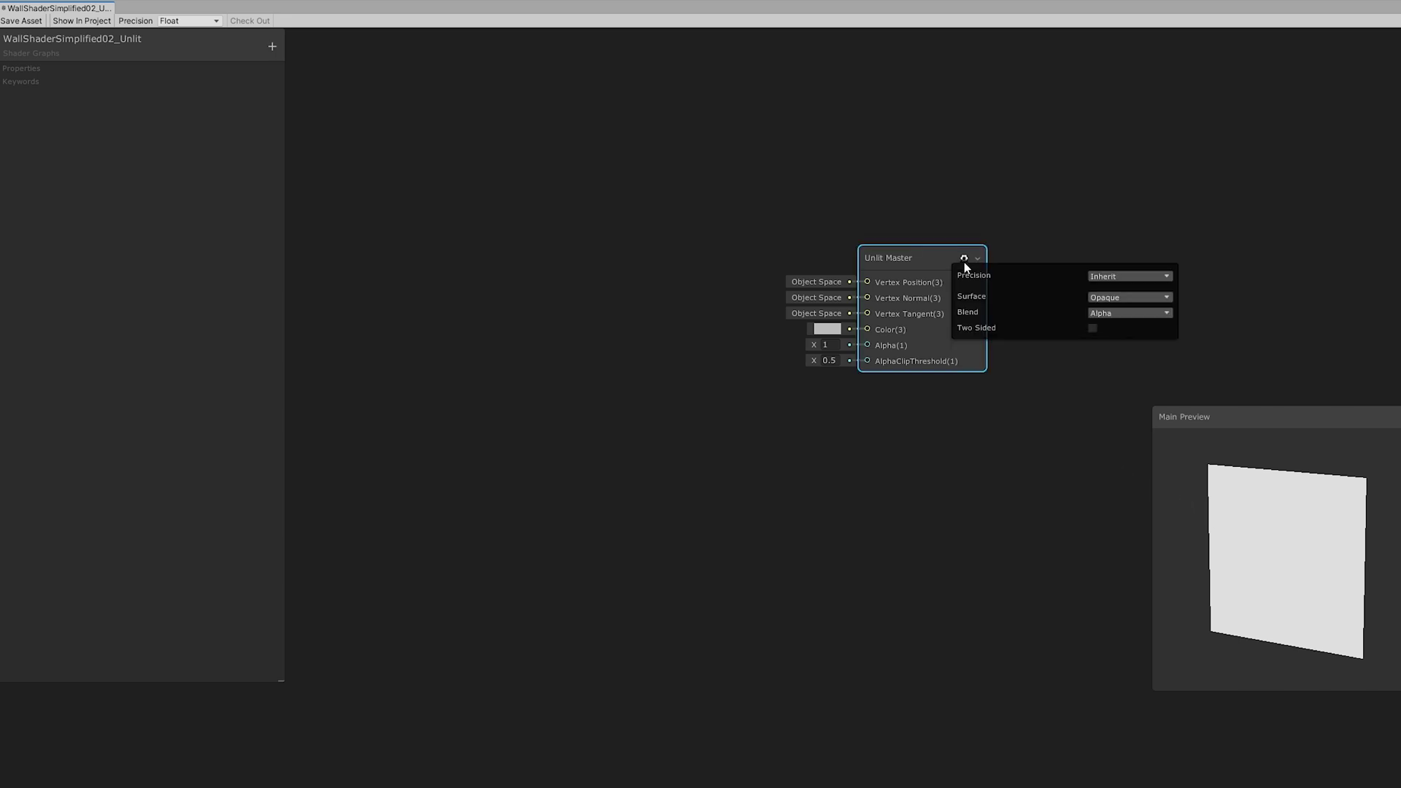
click(1094, 328)
click(722, 430)
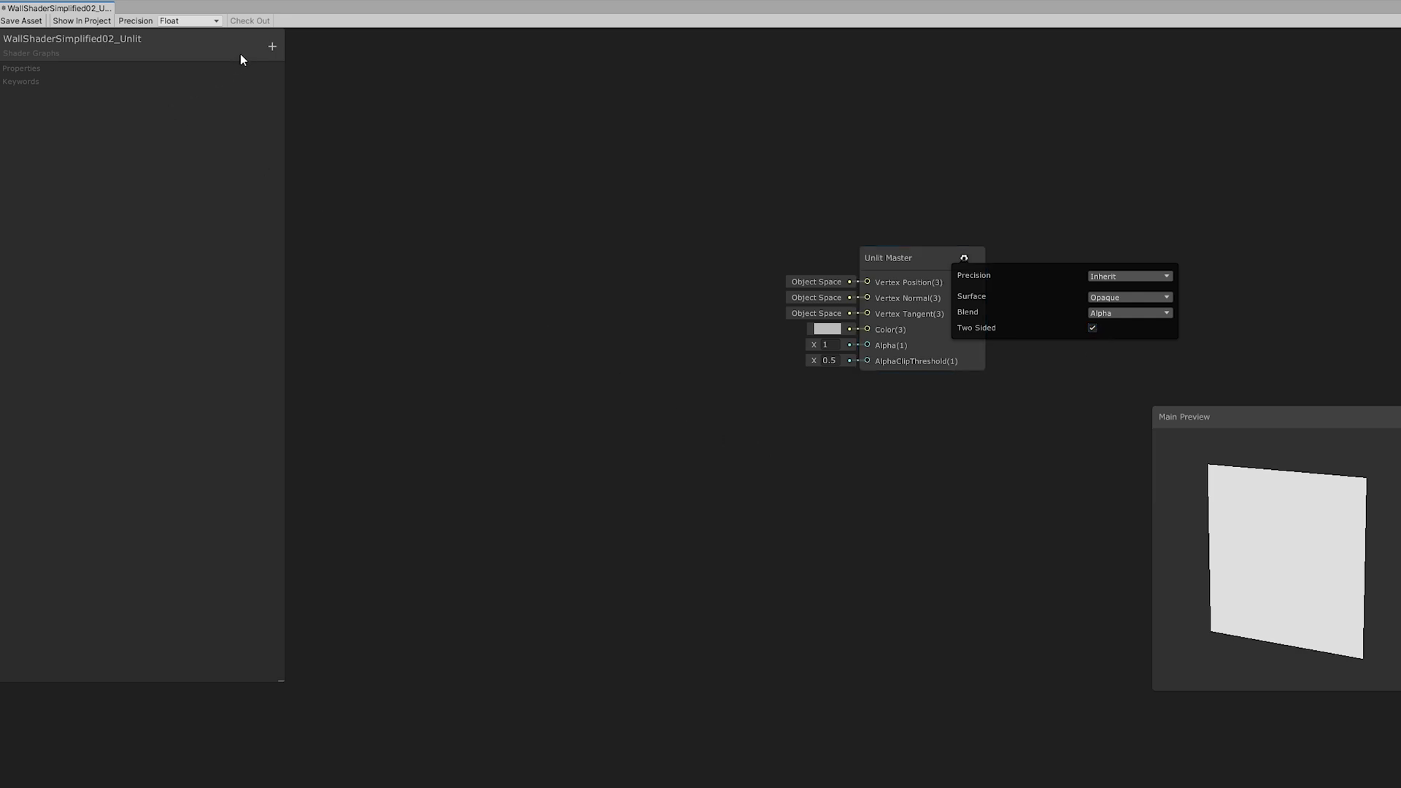
Step: Add an HDR Color property with a pure white default
click(270, 46)
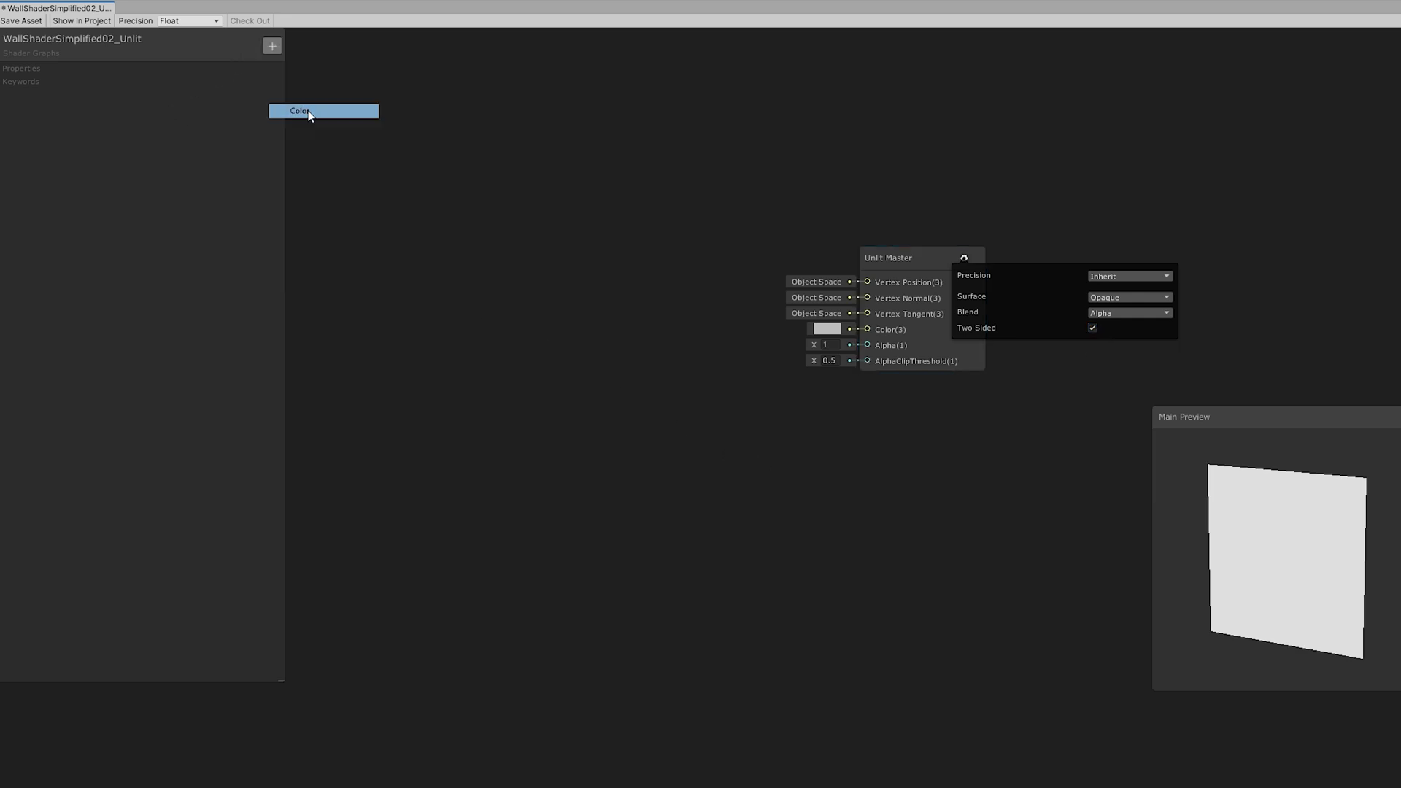
click(308, 111)
click(100, 179)
click(161, 132)
drag(1106, 237, 1070, 225)
click(1201, 148)
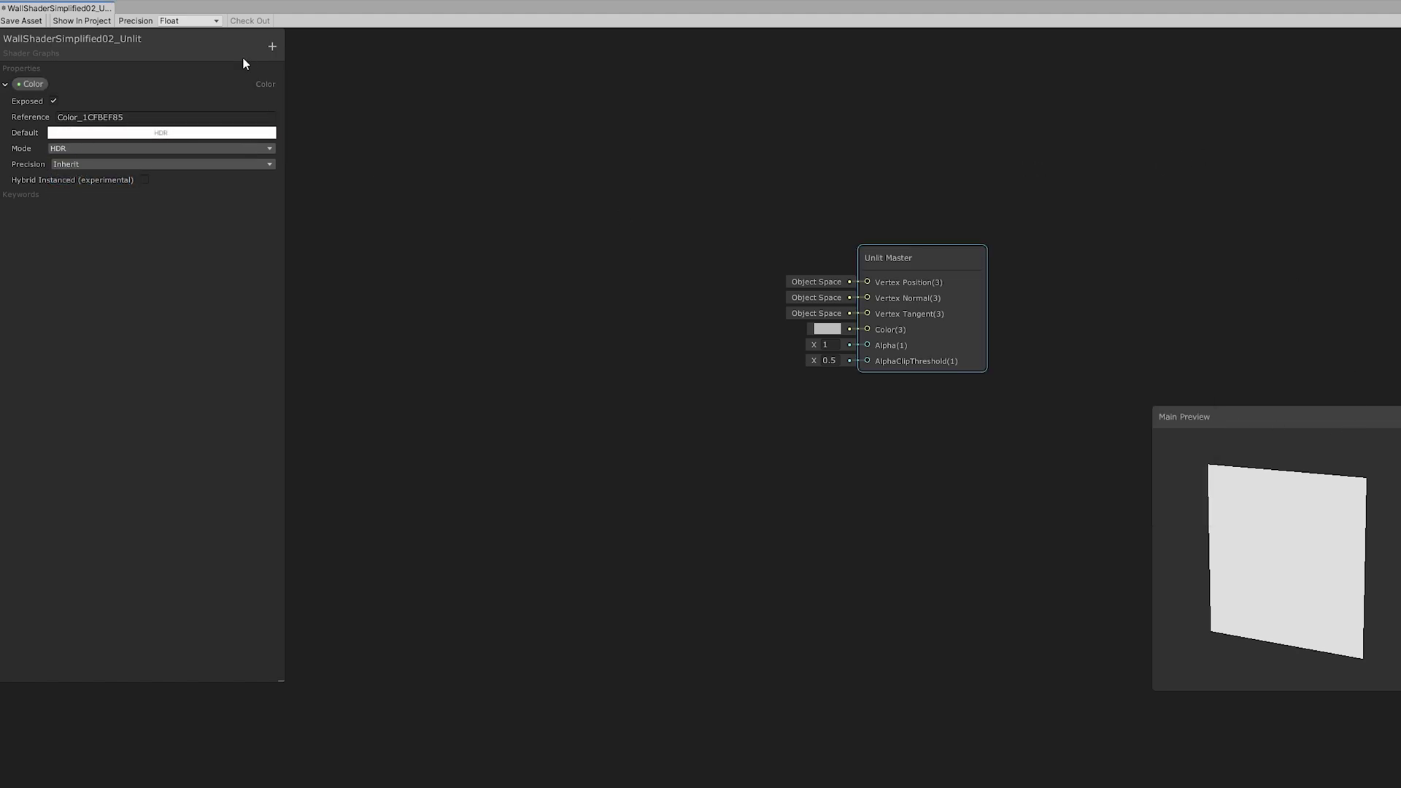
Step: Add two Texture2D properties named MainTex and Mask
click(272, 46)
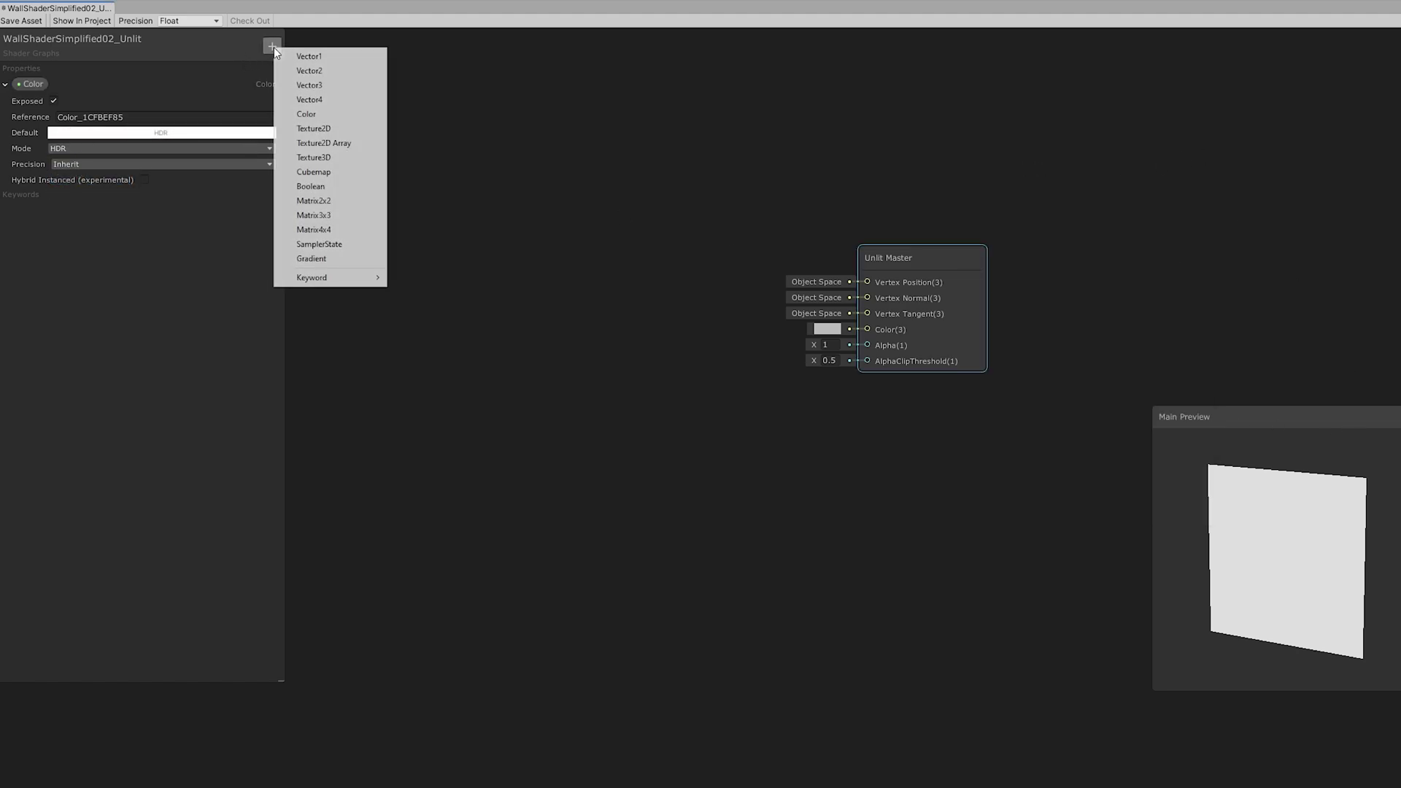
click(316, 129)
text(MainTex)
key(Return)
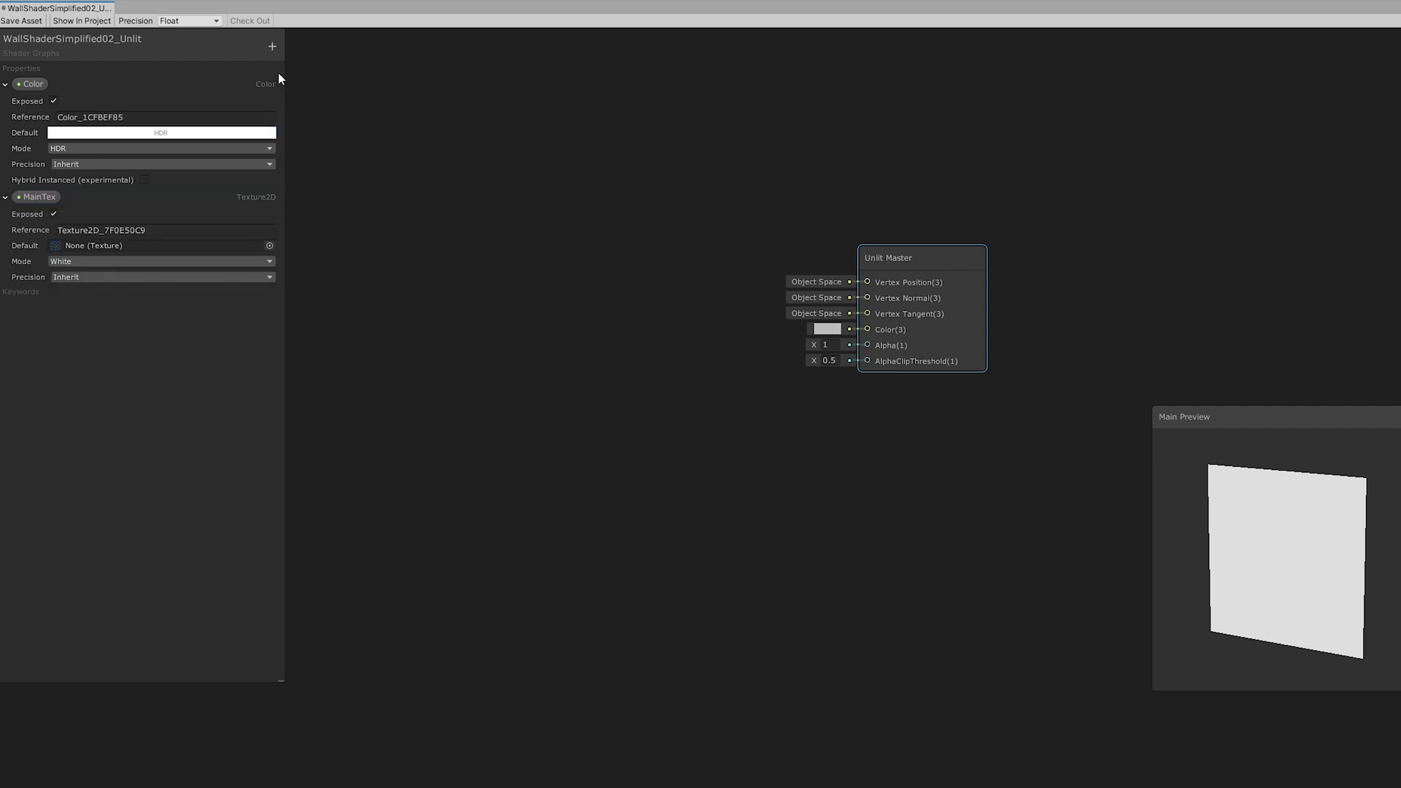
click(267, 46)
click(279, 124)
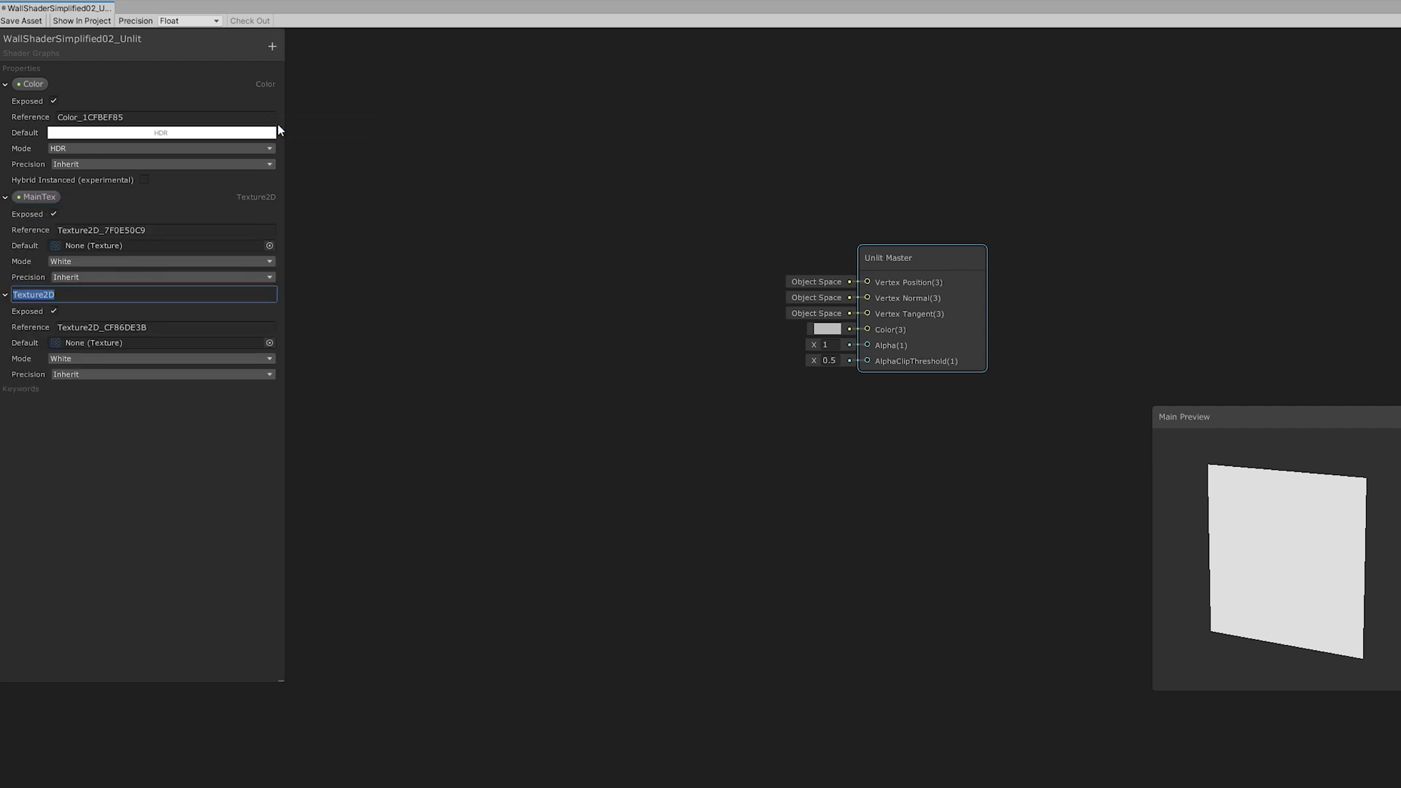
text(Mask)
key(Return)
Step: Add a Vector2 MainTexSpeed and a Vector1 ErosionAmount set to a 0–1 slider
click(276, 47)
click(301, 70)
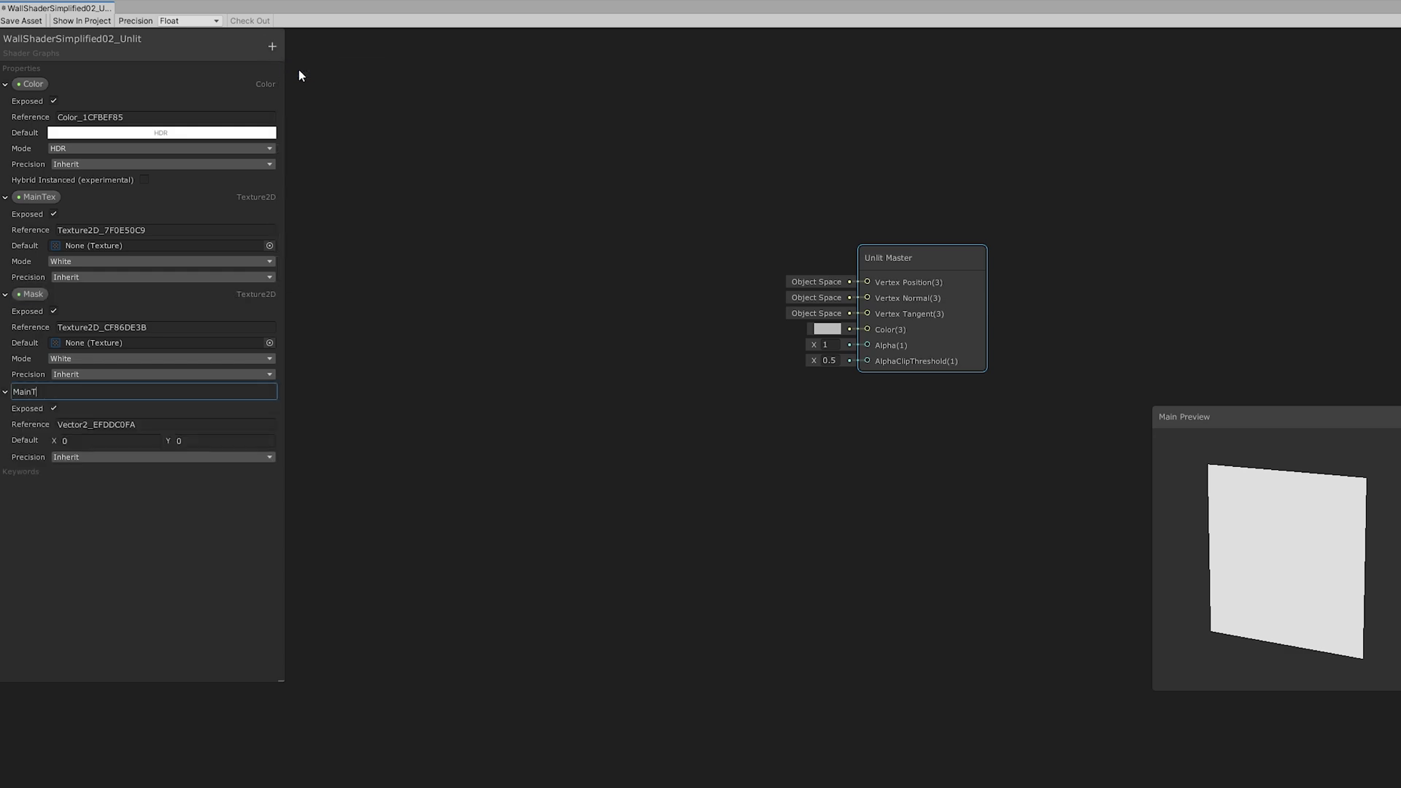
text(MainTexSpeed)
key(Return)
click(272, 46)
click(292, 49)
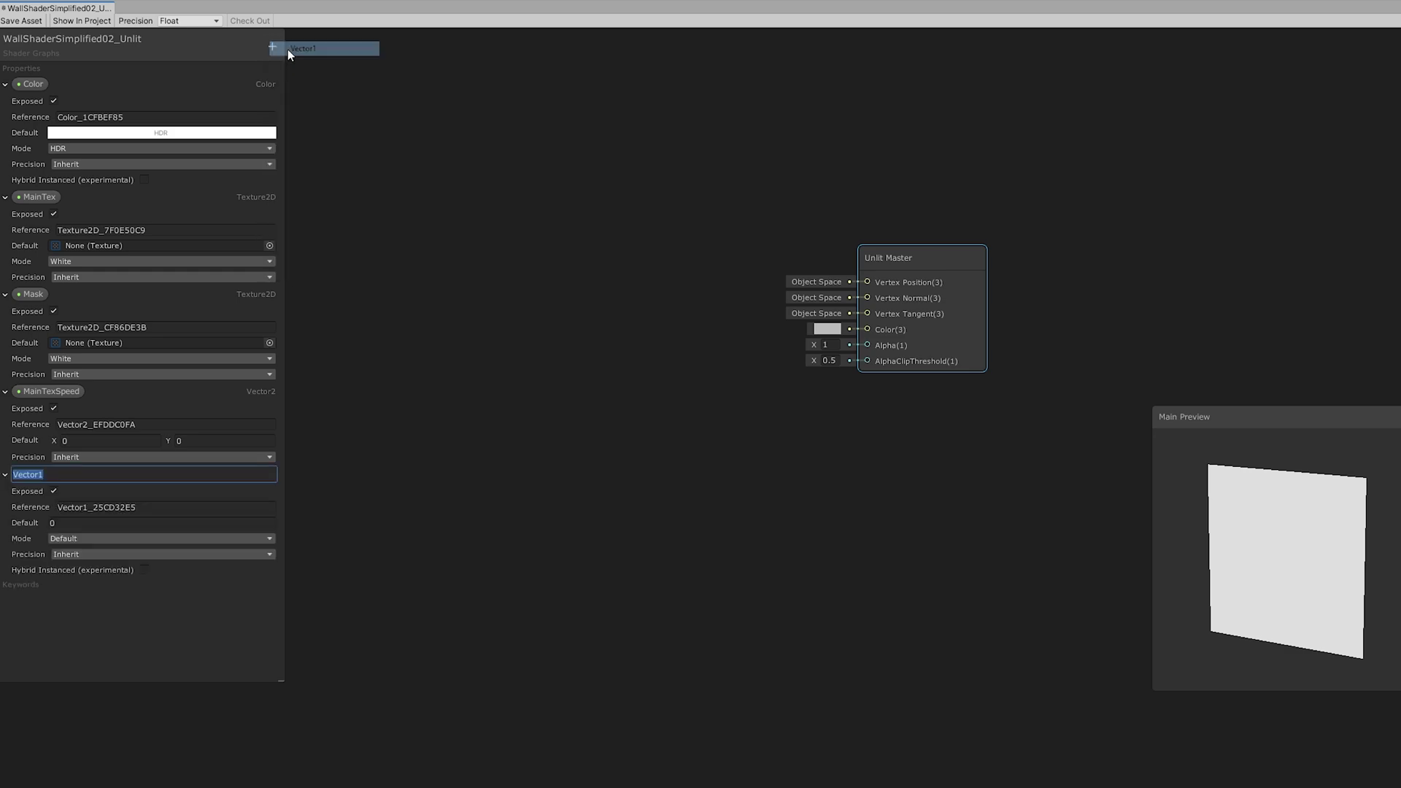
text(ErosionAmount)
key(Return)
click(65, 539)
click(81, 565)
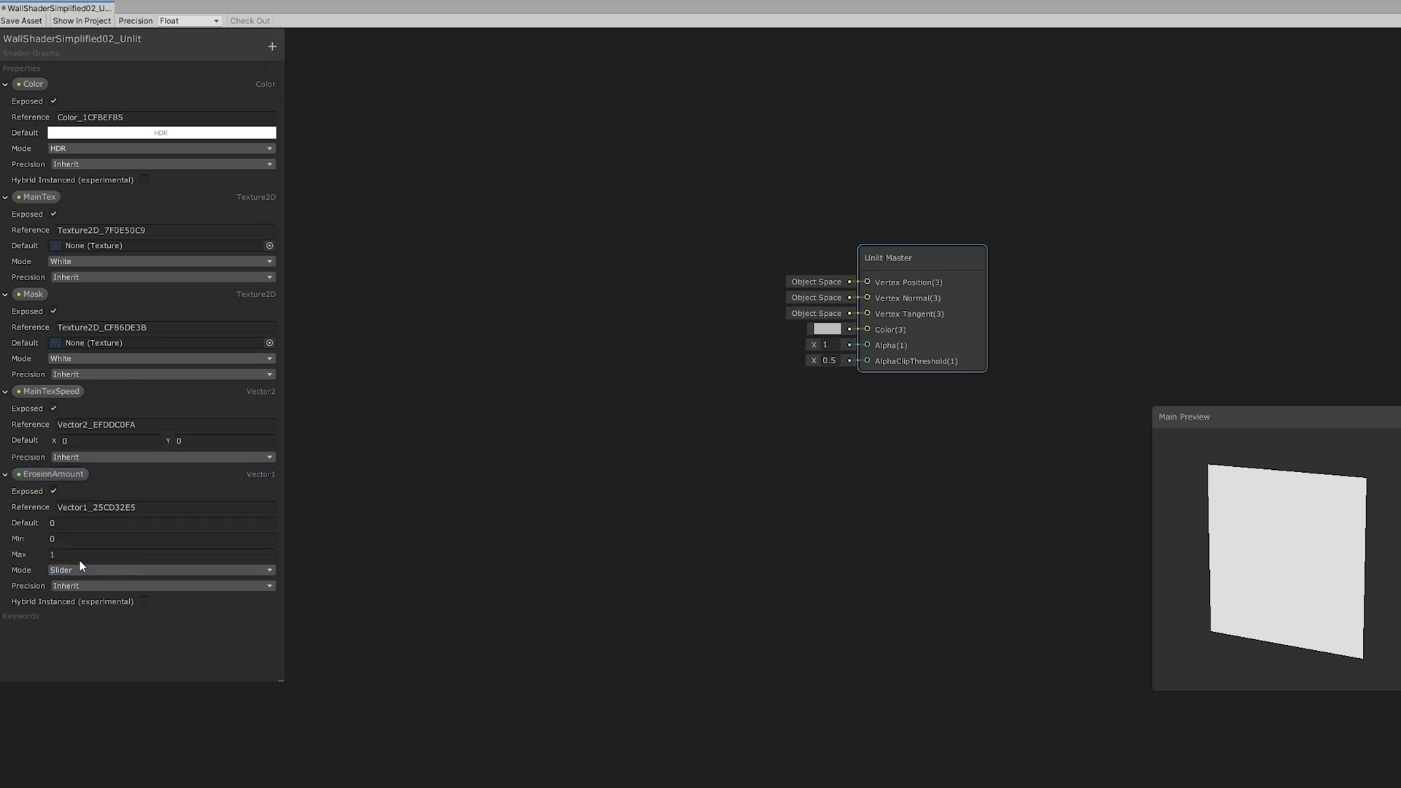
Step: Multiply the Color property by a Sample Texture 2D of MainTex
drag(33, 84, 409, 216)
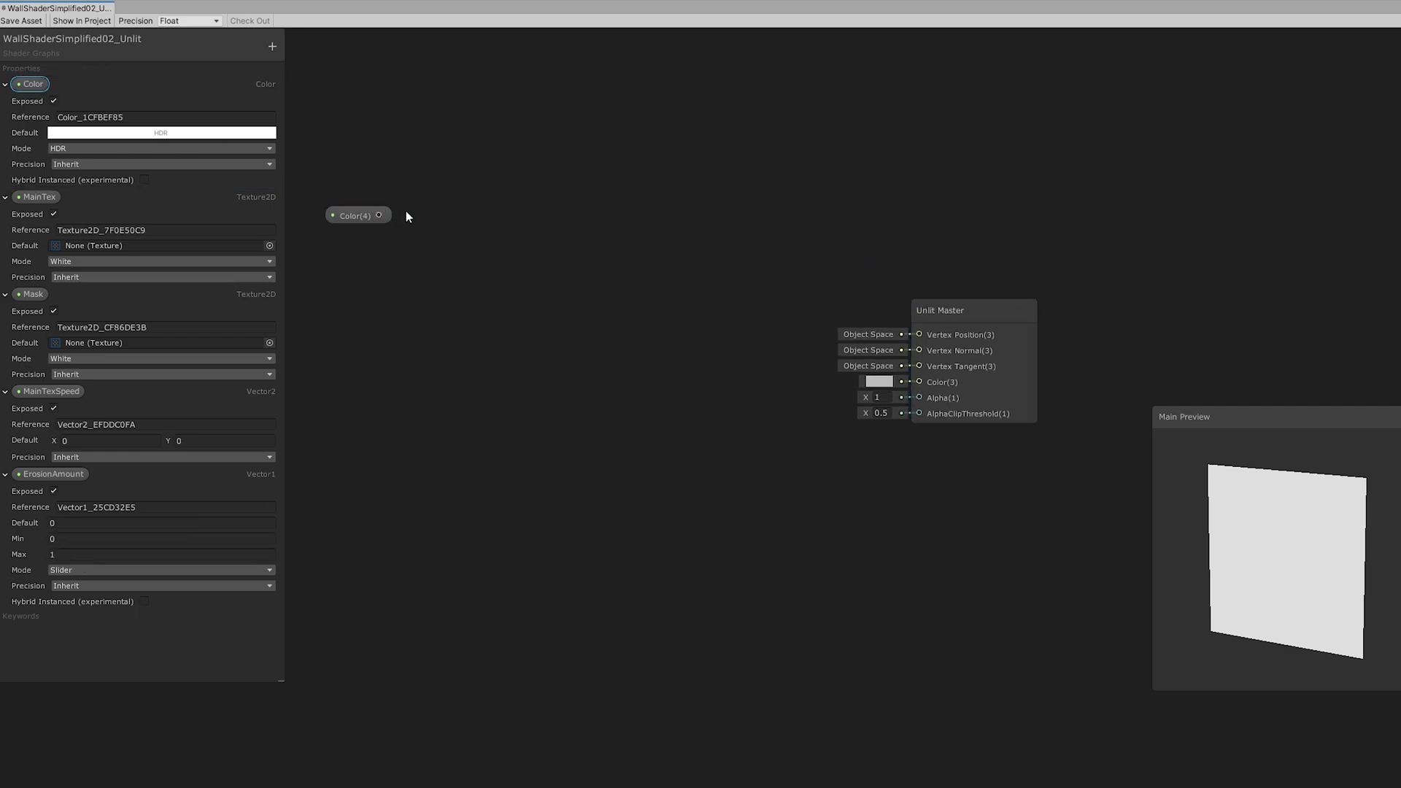
drag(531, 232, 531, 232)
text(multiply)
key(Return)
drag(39, 197, 584, 434)
click(610, 486)
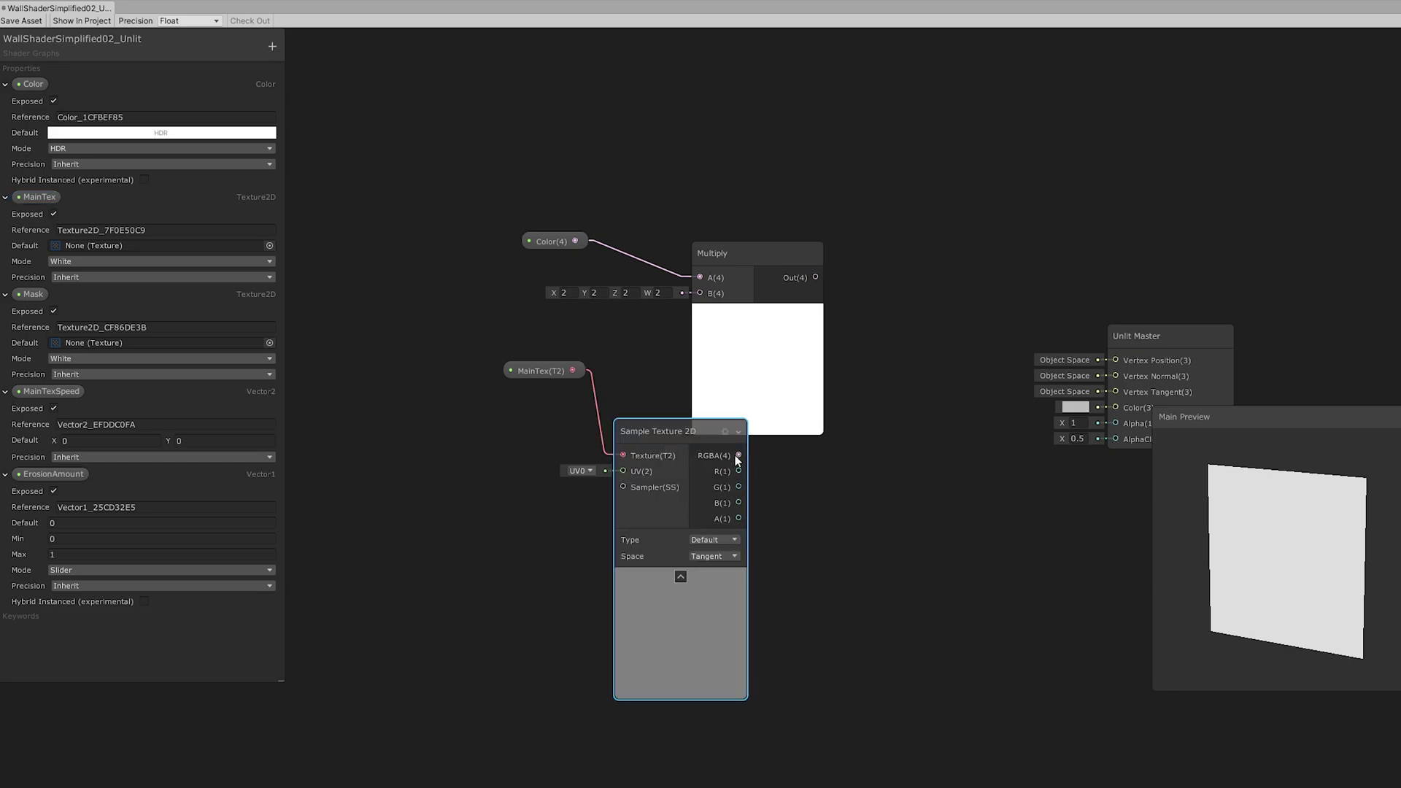
drag(739, 456, 700, 293)
drag(659, 429, 648, 331)
drag(557, 375, 443, 359)
drag(640, 343, 550, 345)
Step: Set Noise12 as MainTex's default texture and collapse the sampler preview
click(270, 246)
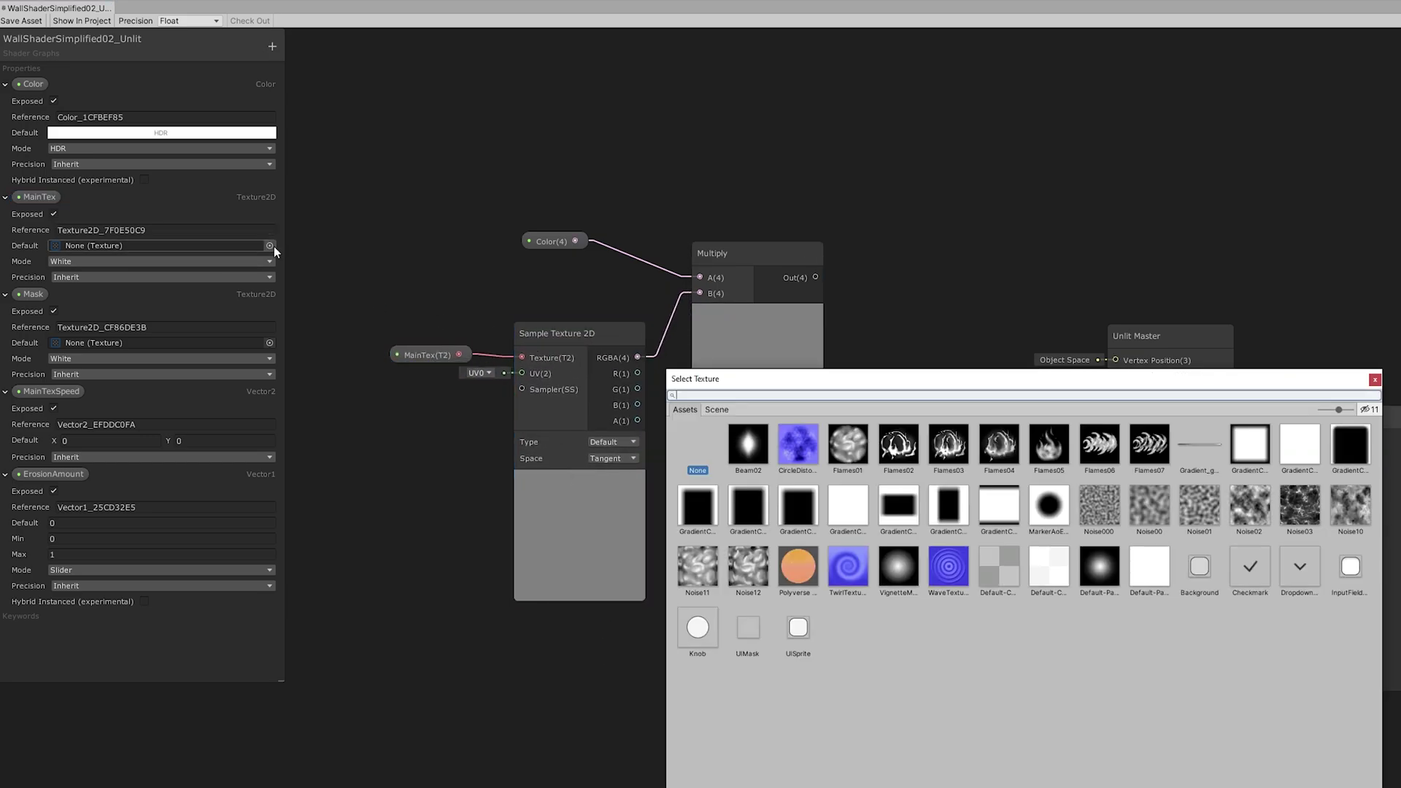
click(747, 566)
click(698, 569)
click(1309, 510)
click(1231, 515)
click(1200, 510)
click(1153, 512)
click(1099, 511)
click(735, 570)
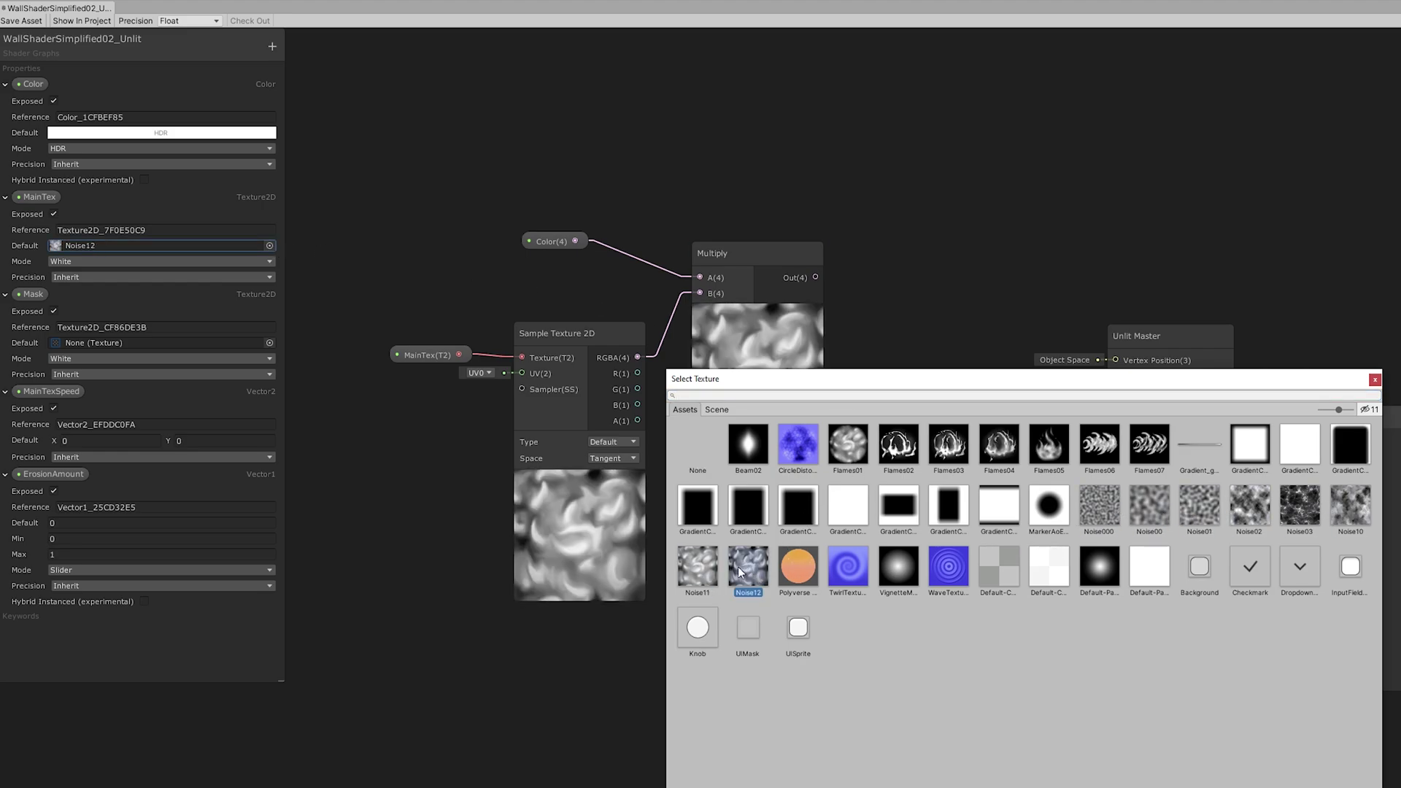
double_click(751, 566)
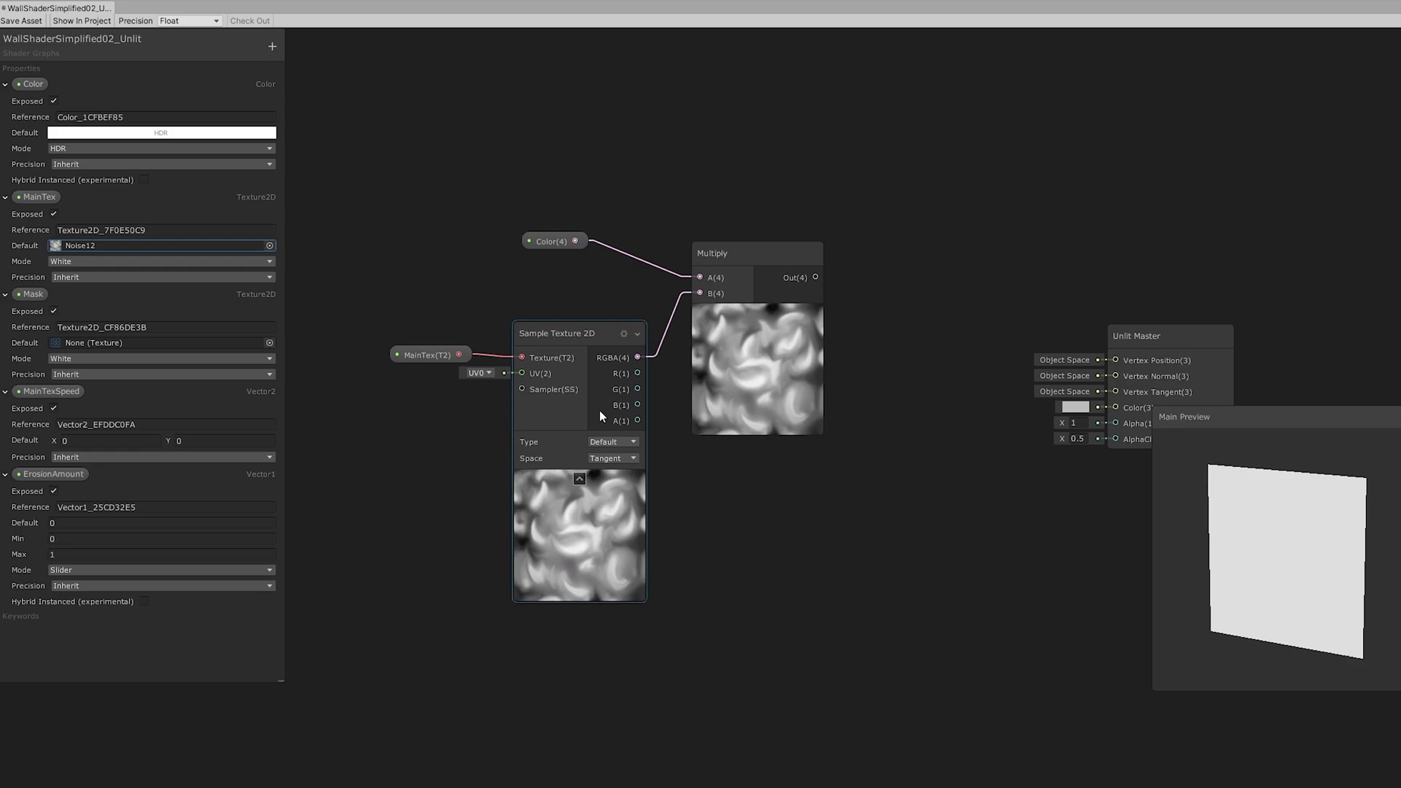
click(579, 479)
Step: Wire the Multiply into master Color, texture red into AlphaClipThreshold, and ErosionAmount into Alpha
middle_drag(669, 307, 509, 321)
drag(987, 352, 976, 309)
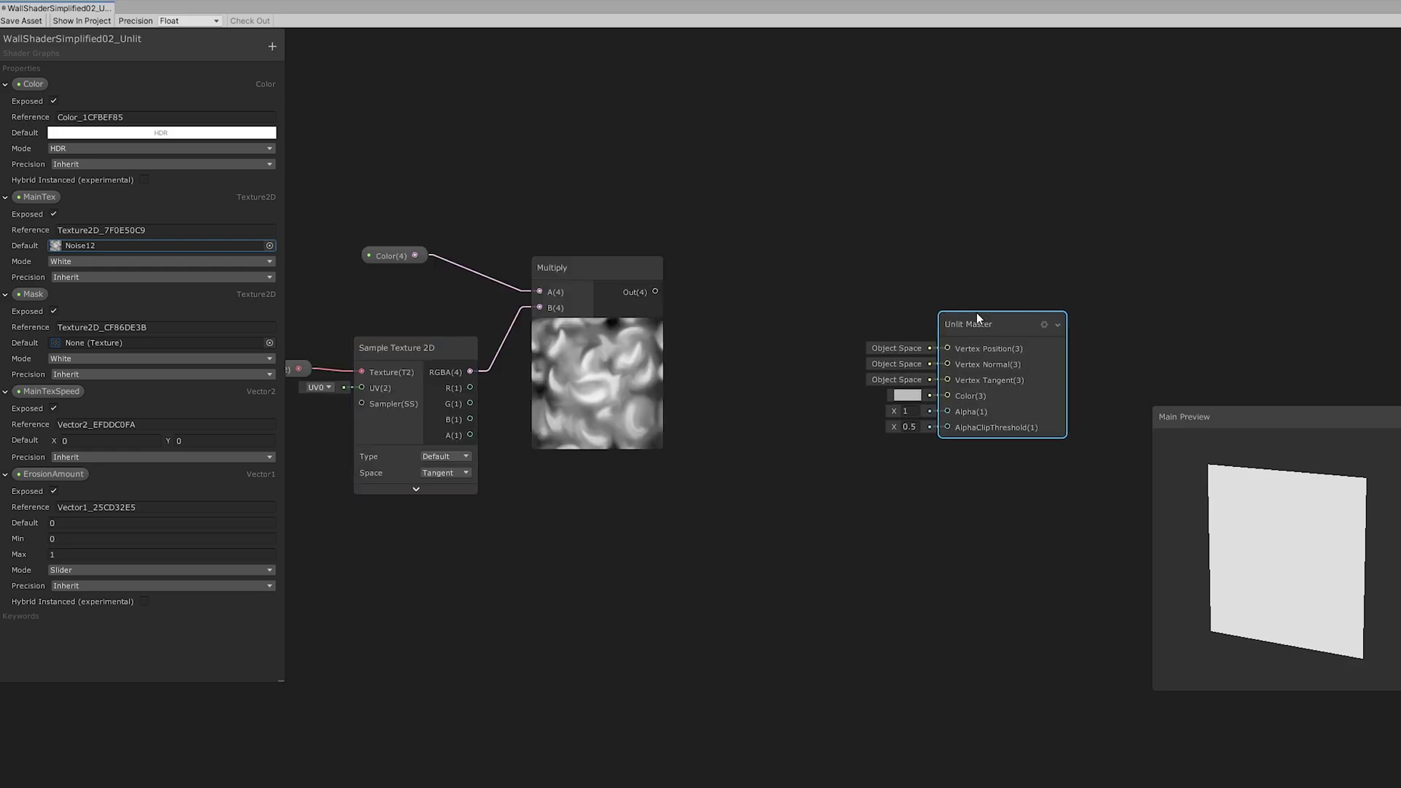
drag(664, 295, 944, 379)
drag(1004, 335, 1003, 302)
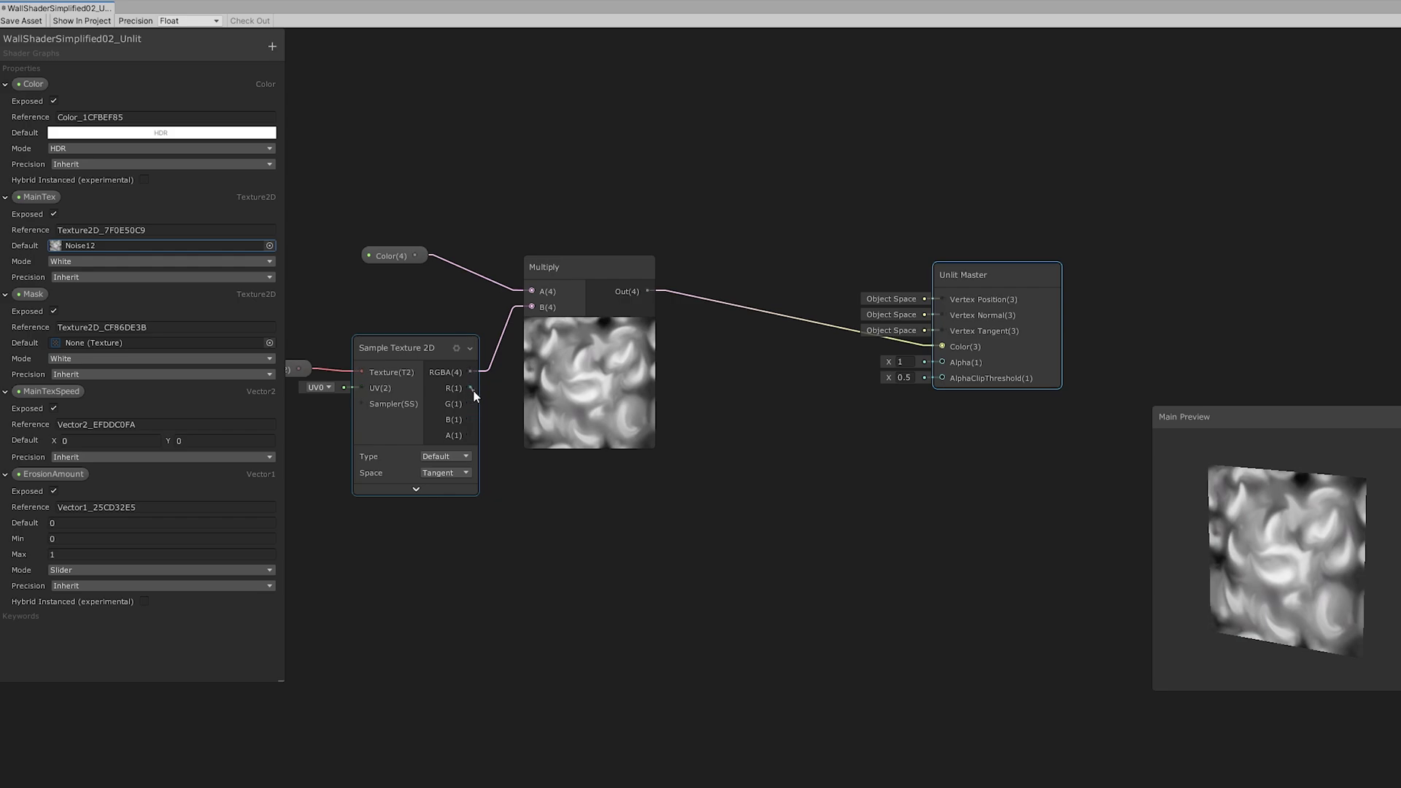
drag(471, 387, 957, 384)
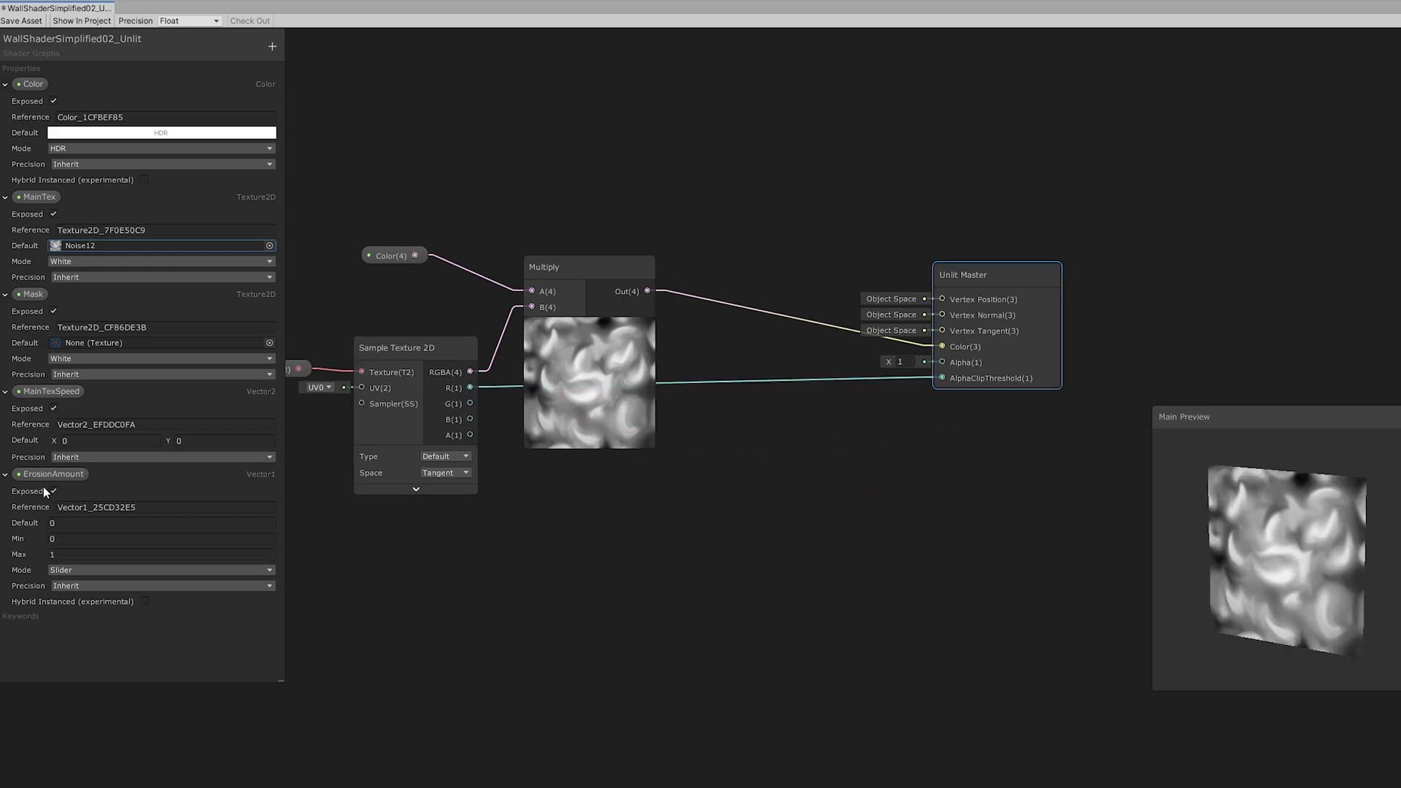
drag(887, 456, 942, 361)
Step: Insert a One Minus node between ErosionAmount and the master Alpha input
click(897, 454)
key(space)
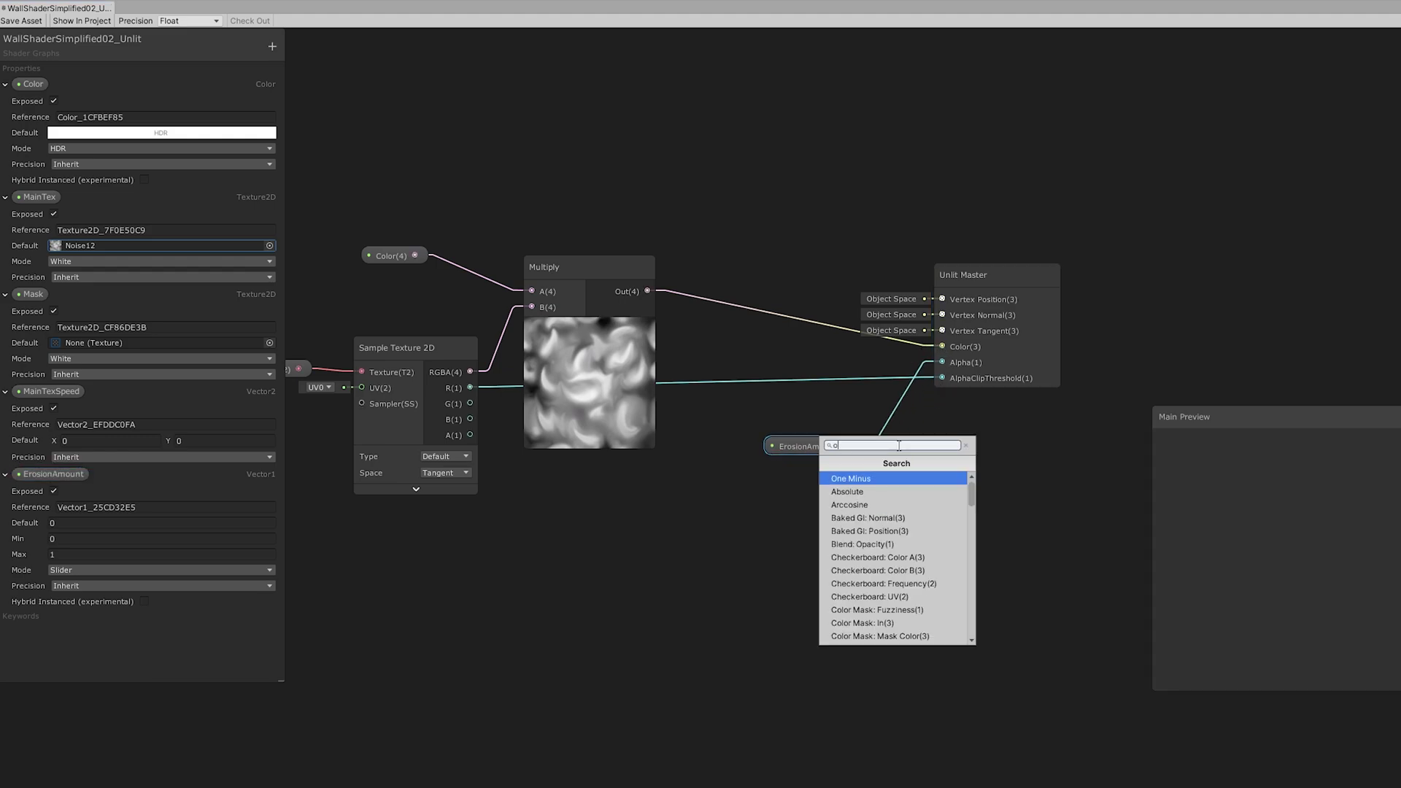
text(oe)
key(Return)
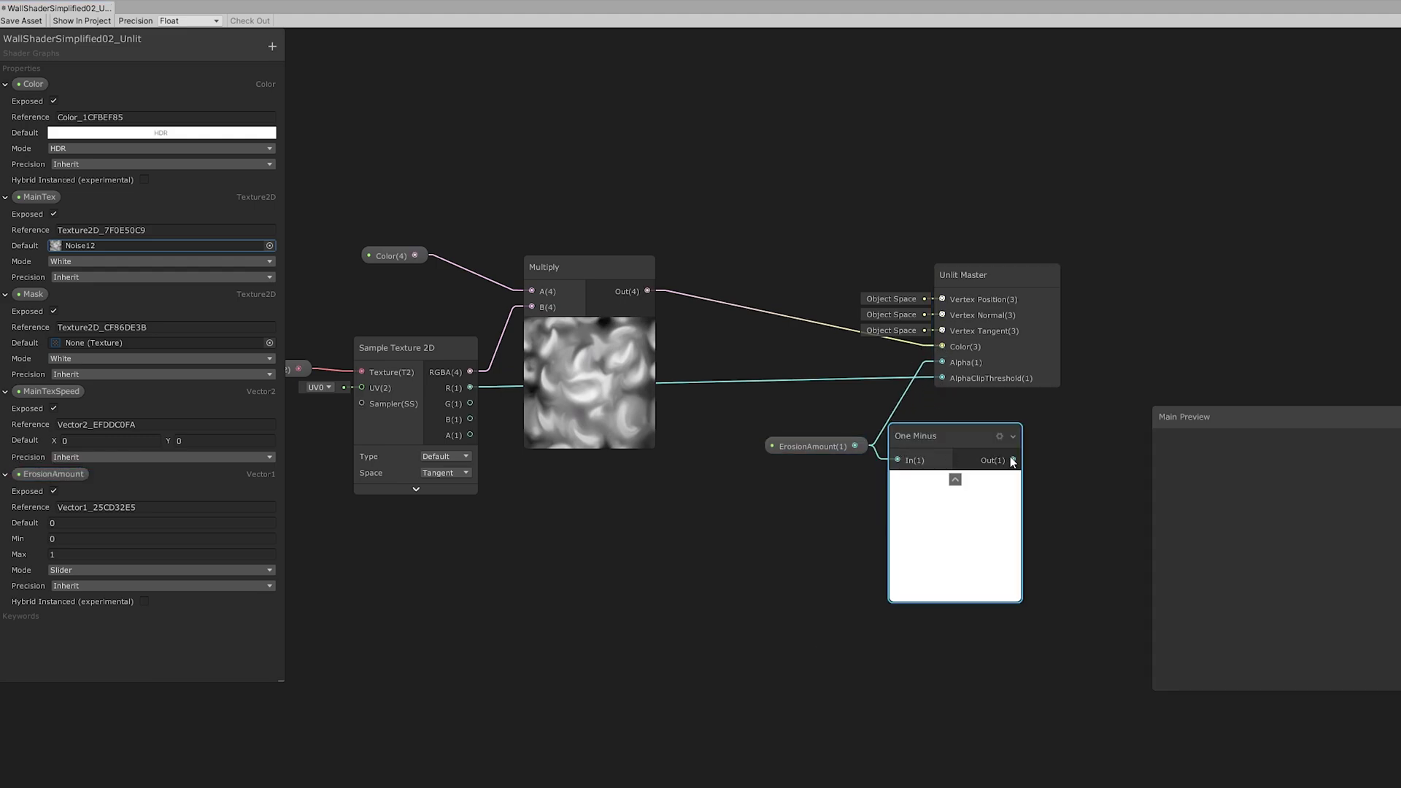
drag(1014, 459, 957, 361)
click(934, 475)
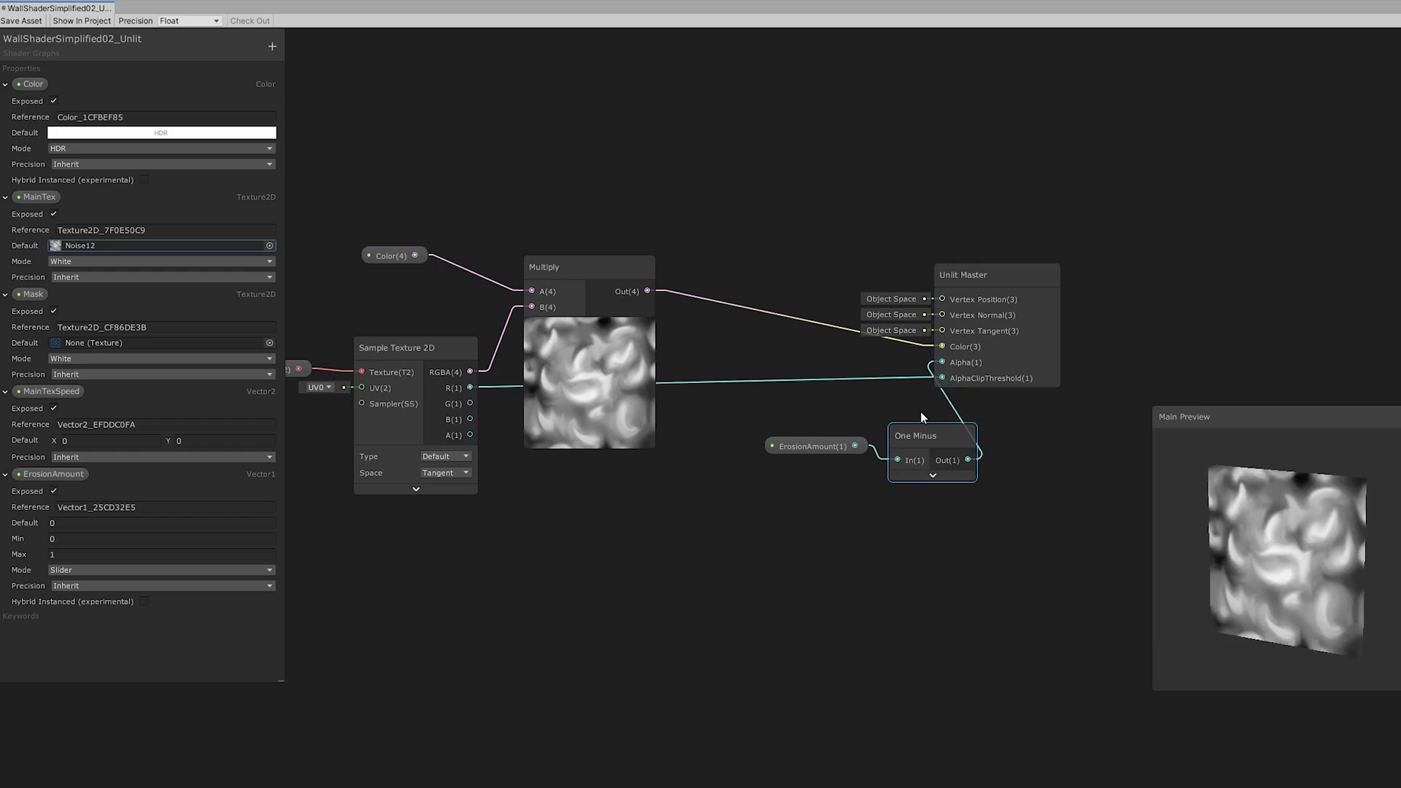
drag(909, 435, 835, 445)
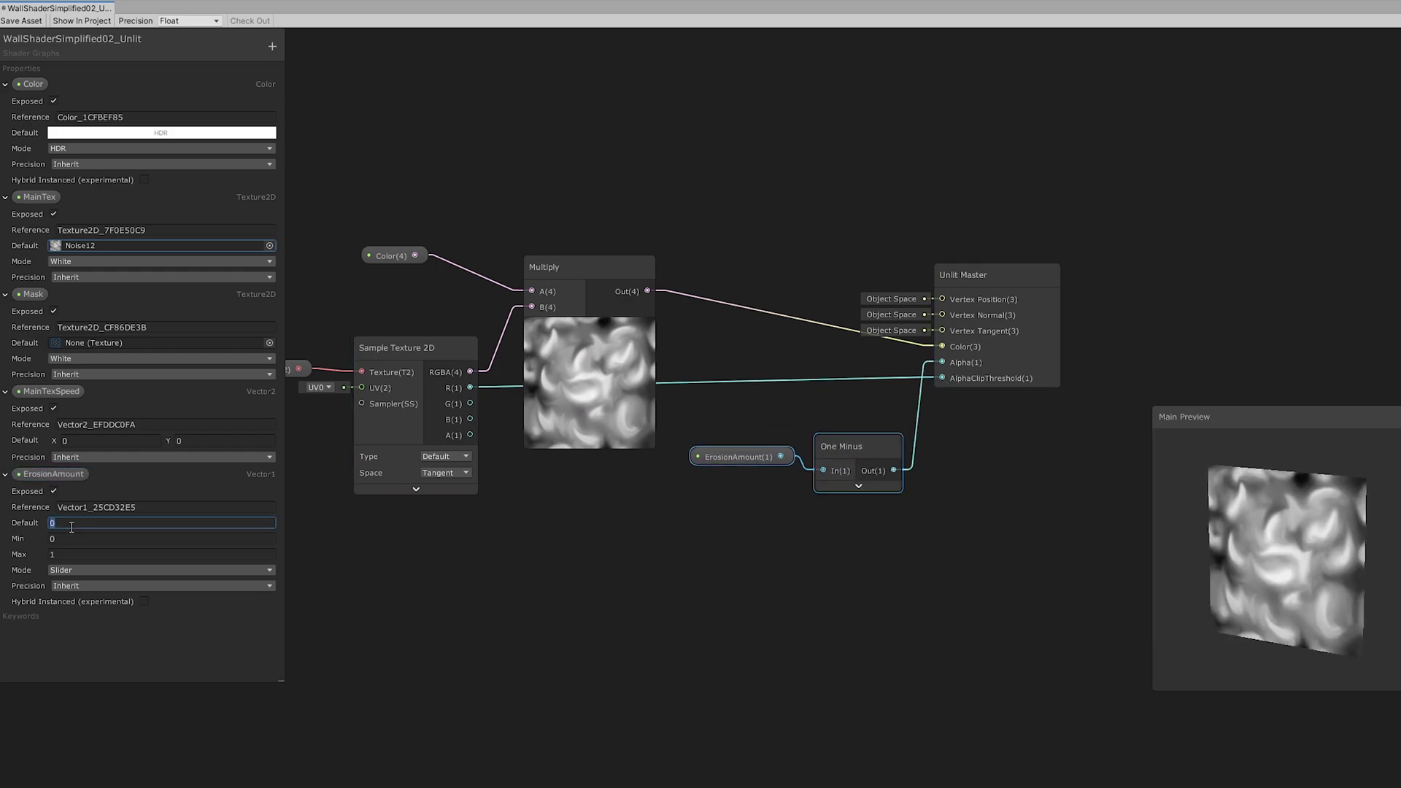
Step: Set the ErosionAmount default value to 0.9
text(0.8)
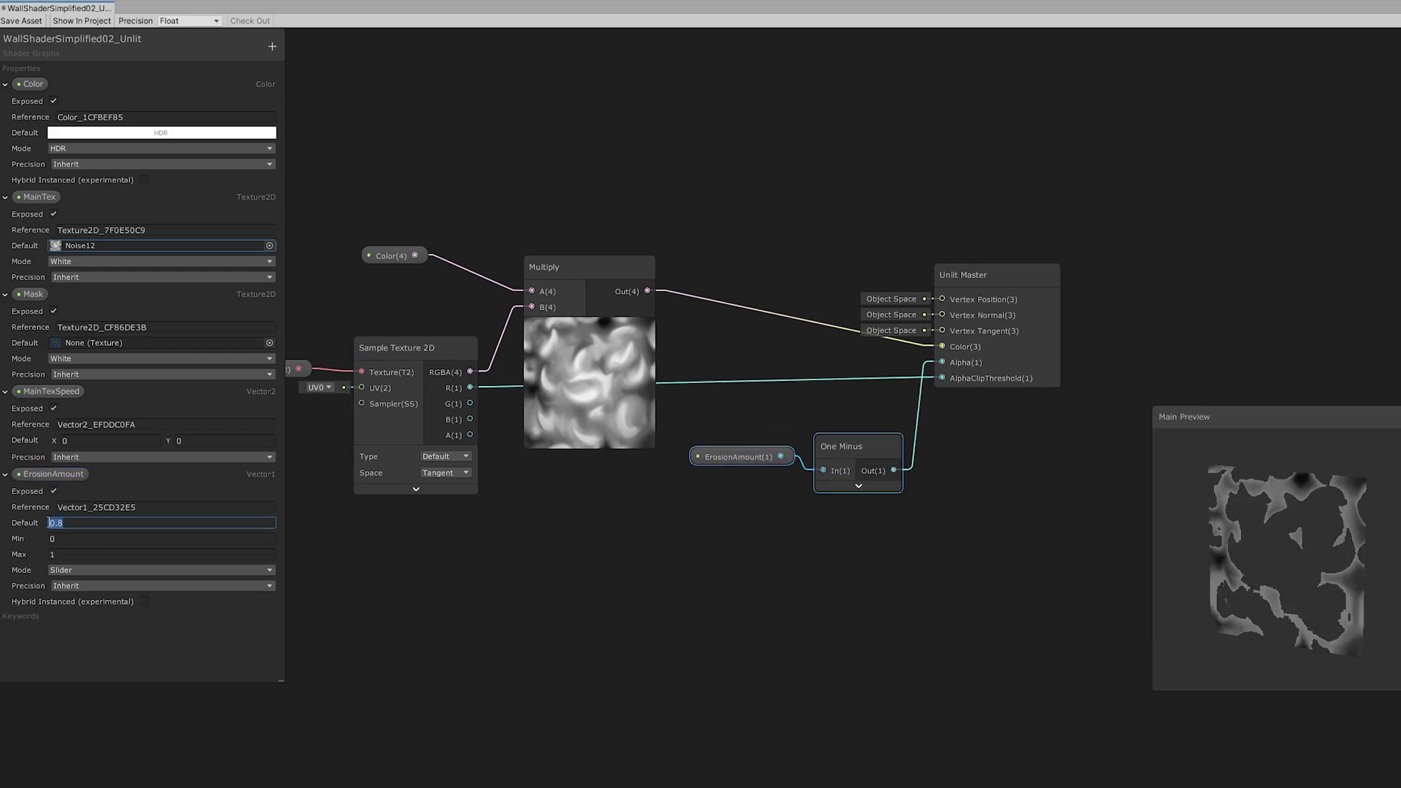
key(Return)
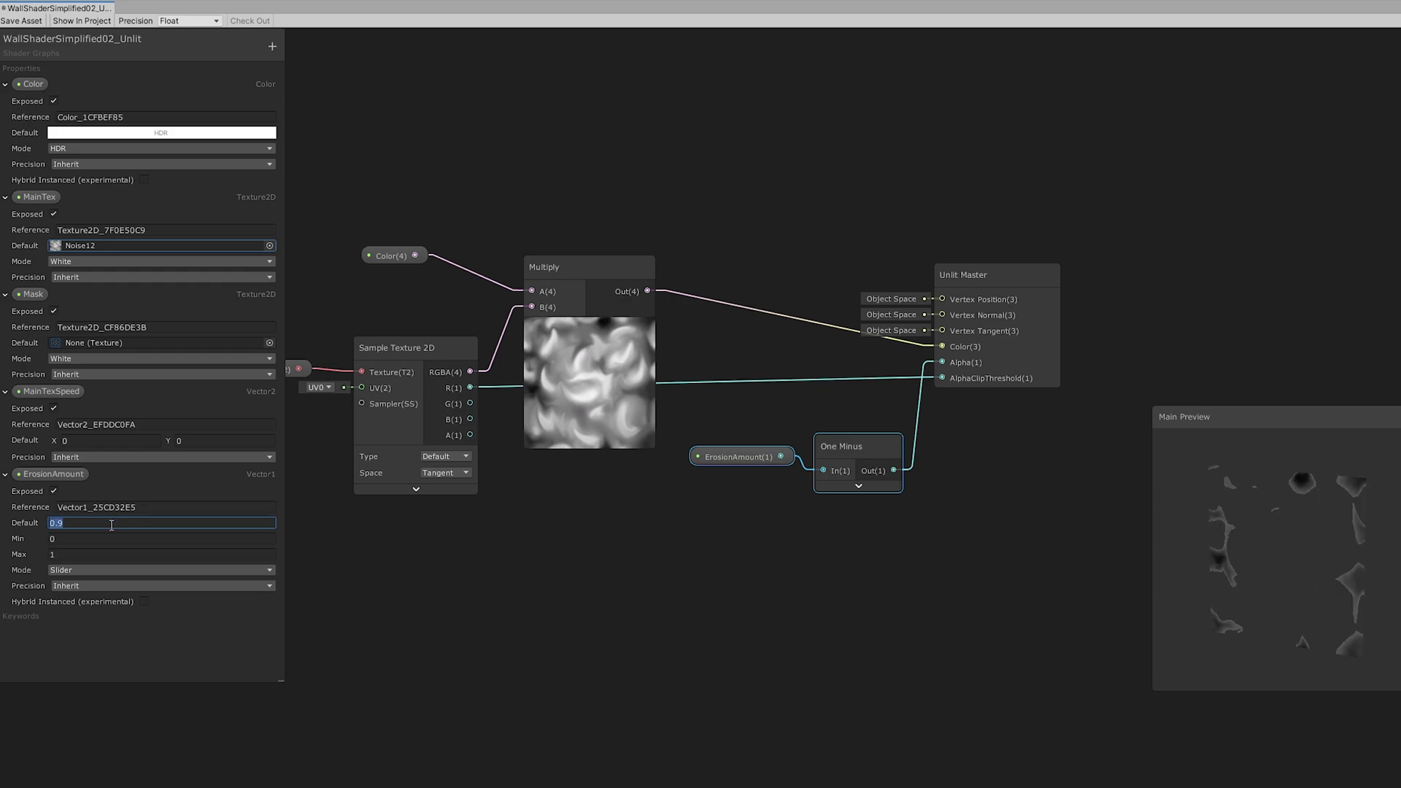
text(0.8)
text(0.9)
click(916, 537)
Step: Add a UV node feeding a Split node
key(a)
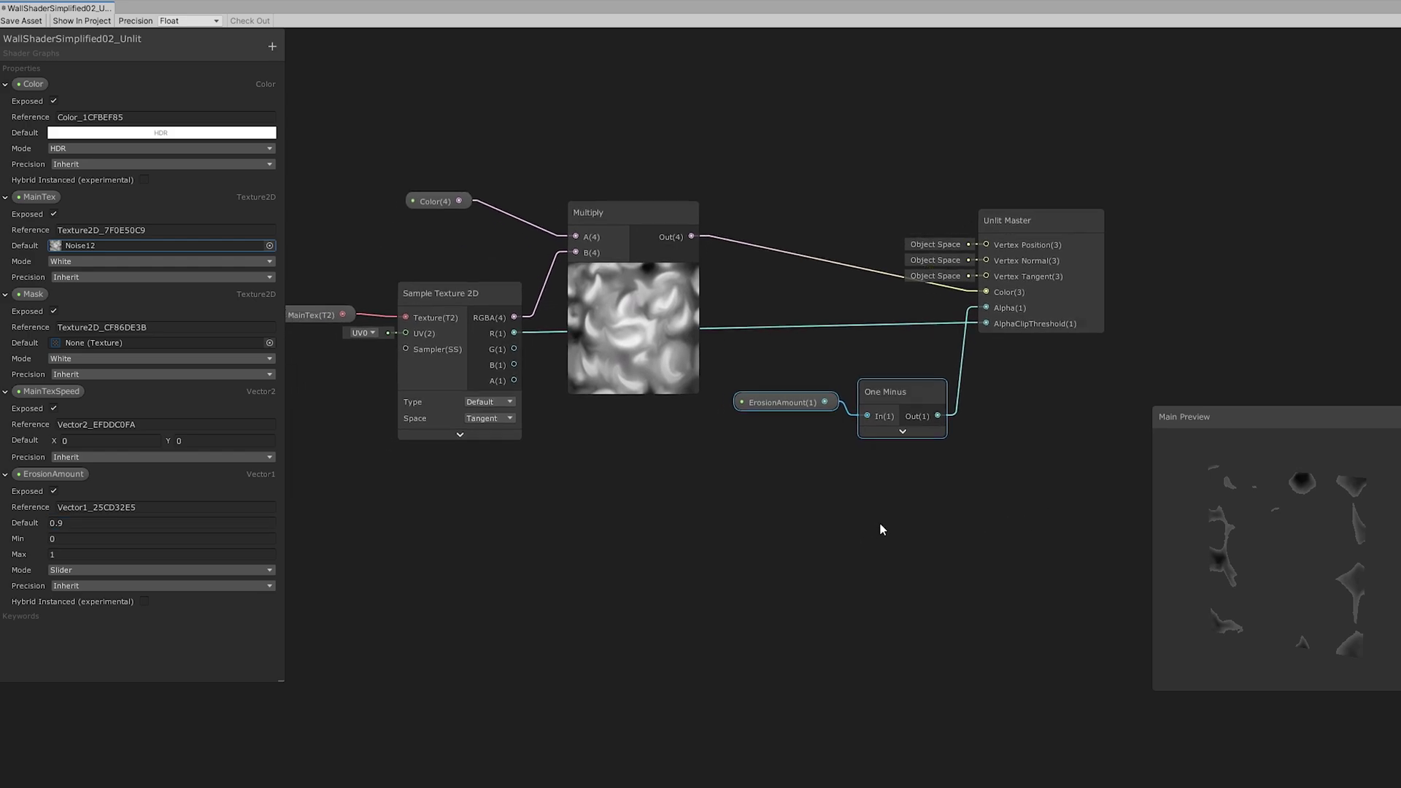
key(a)
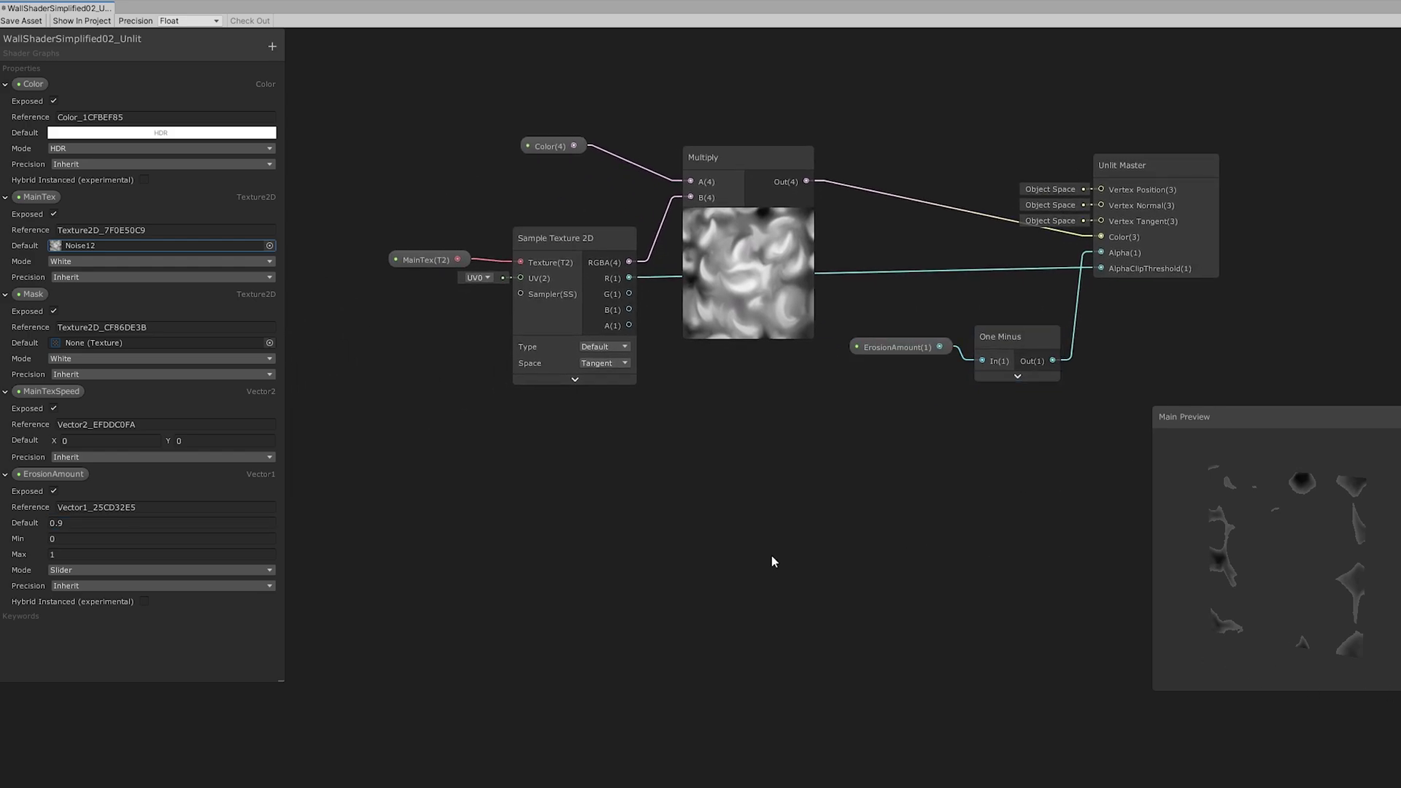
key(ctrl+v)
drag(797, 580, 525, 520)
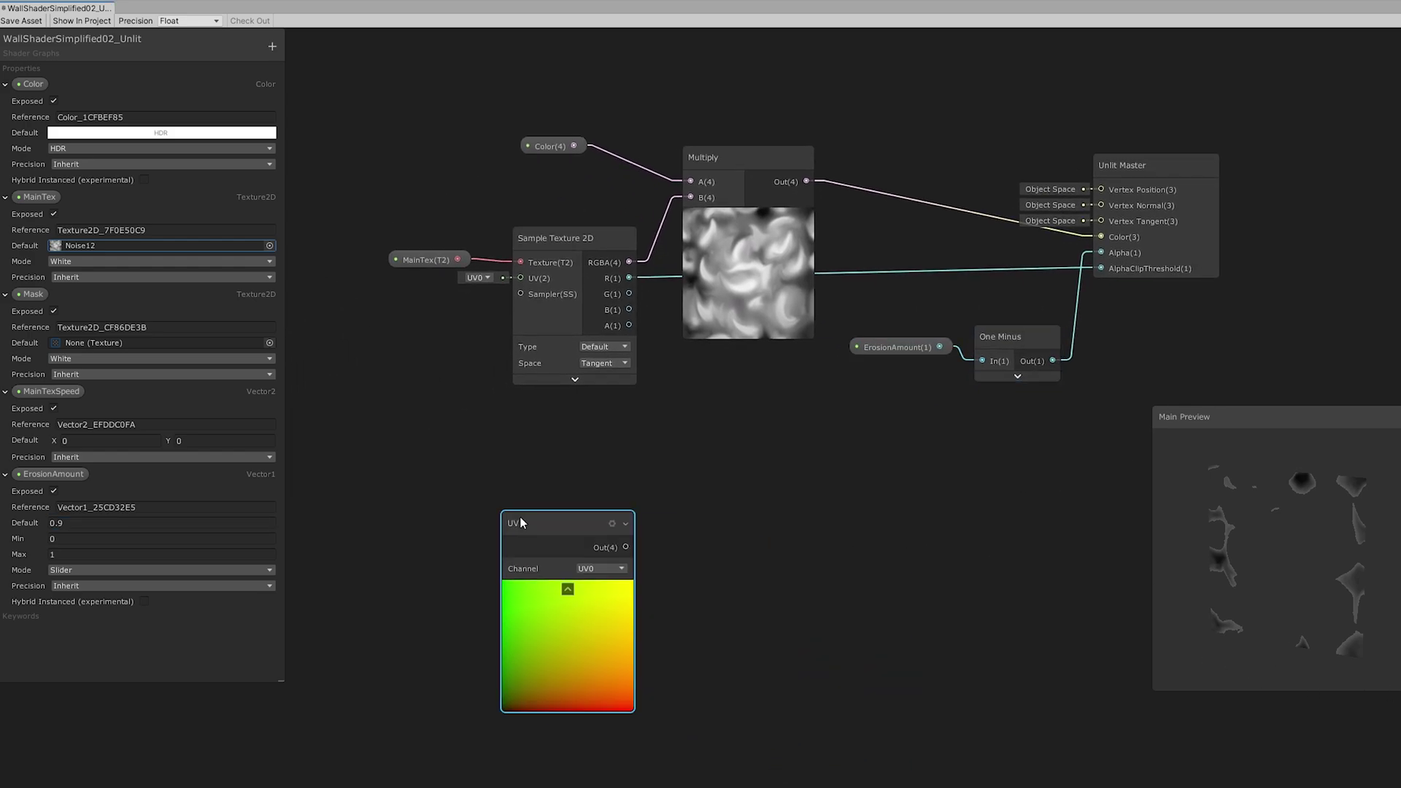
drag(626, 547, 690, 527)
text(split)
key(Return)
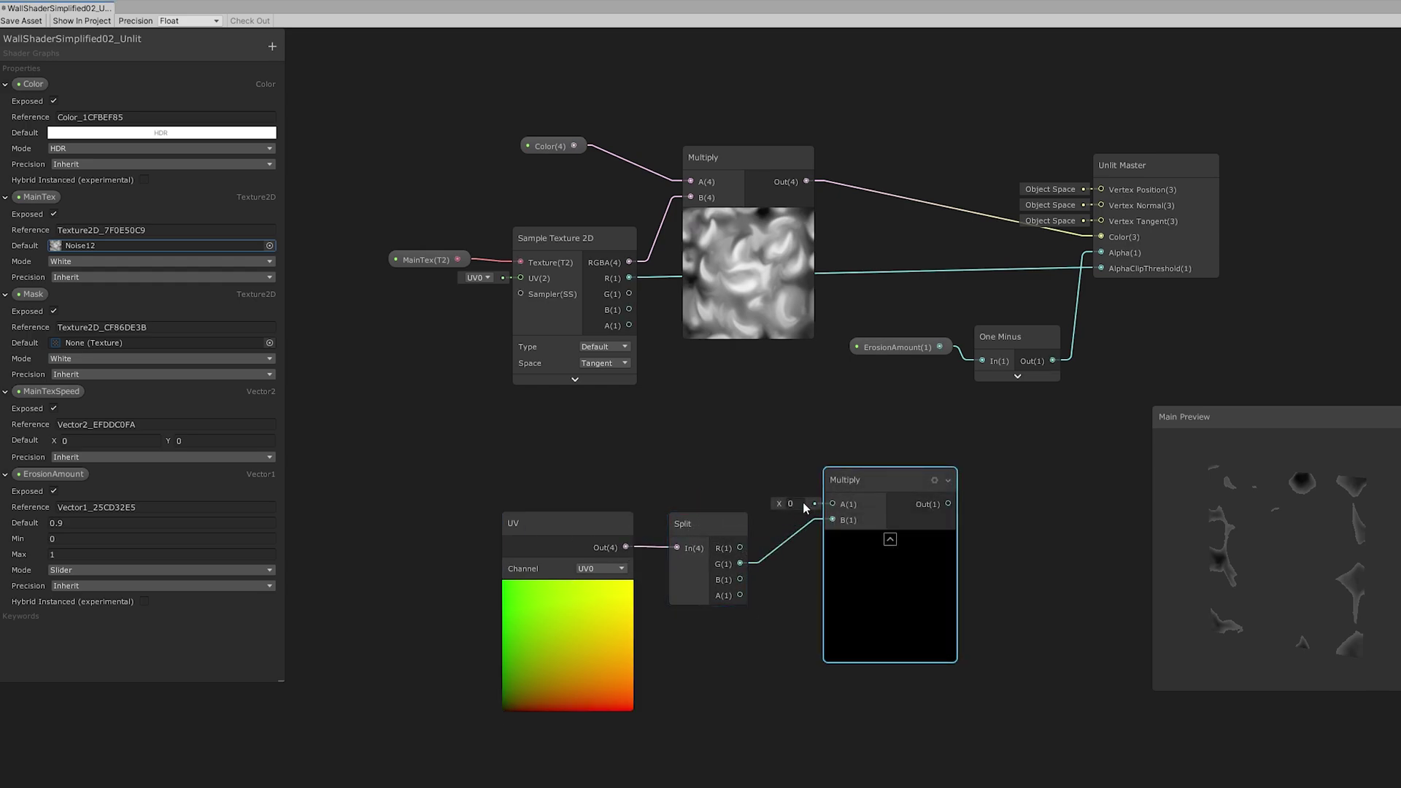
Step: Route noise red through a new Multiply into AlphaClipThreshold
middle_drag(782, 500, 742, 532)
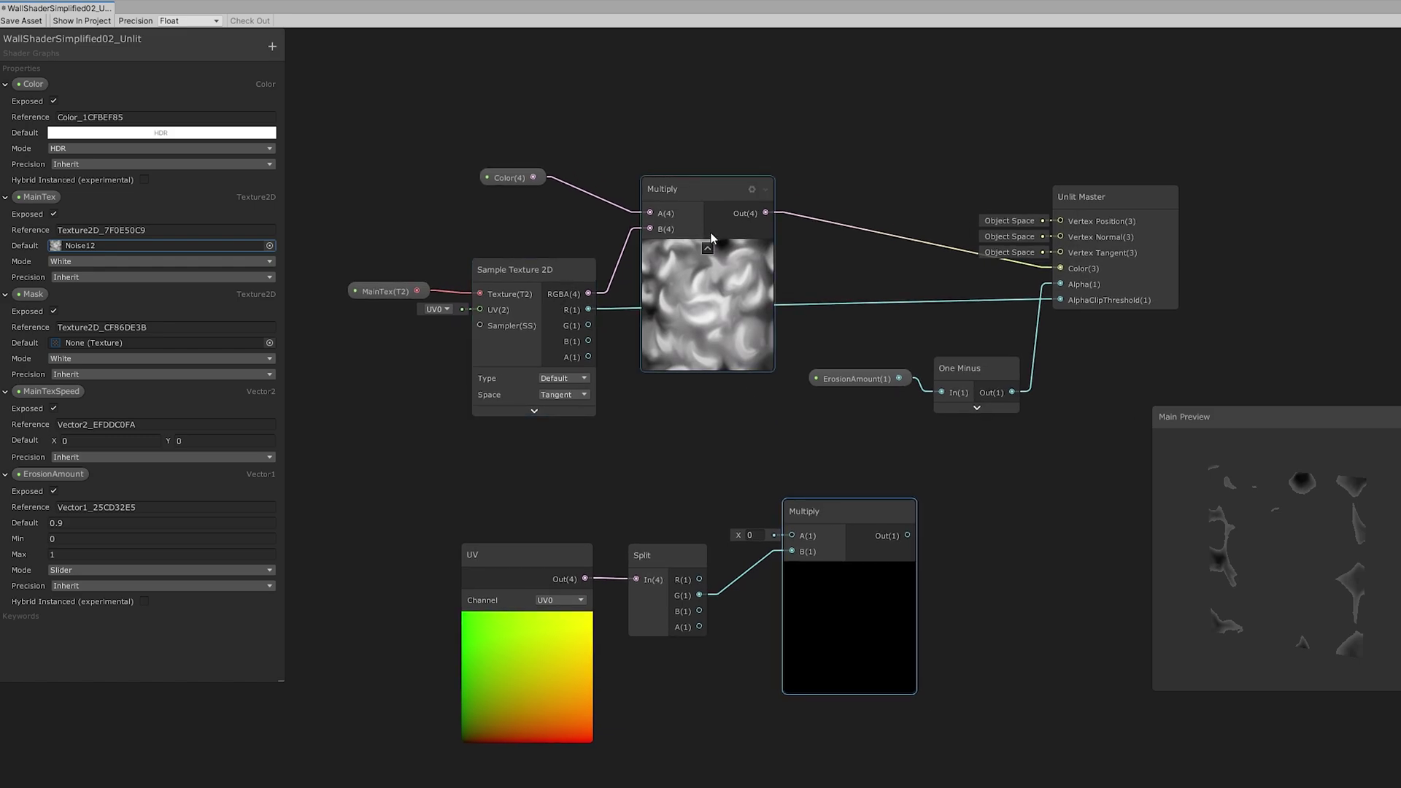
drag(727, 479, 792, 535)
middle_drag(874, 481, 767, 494)
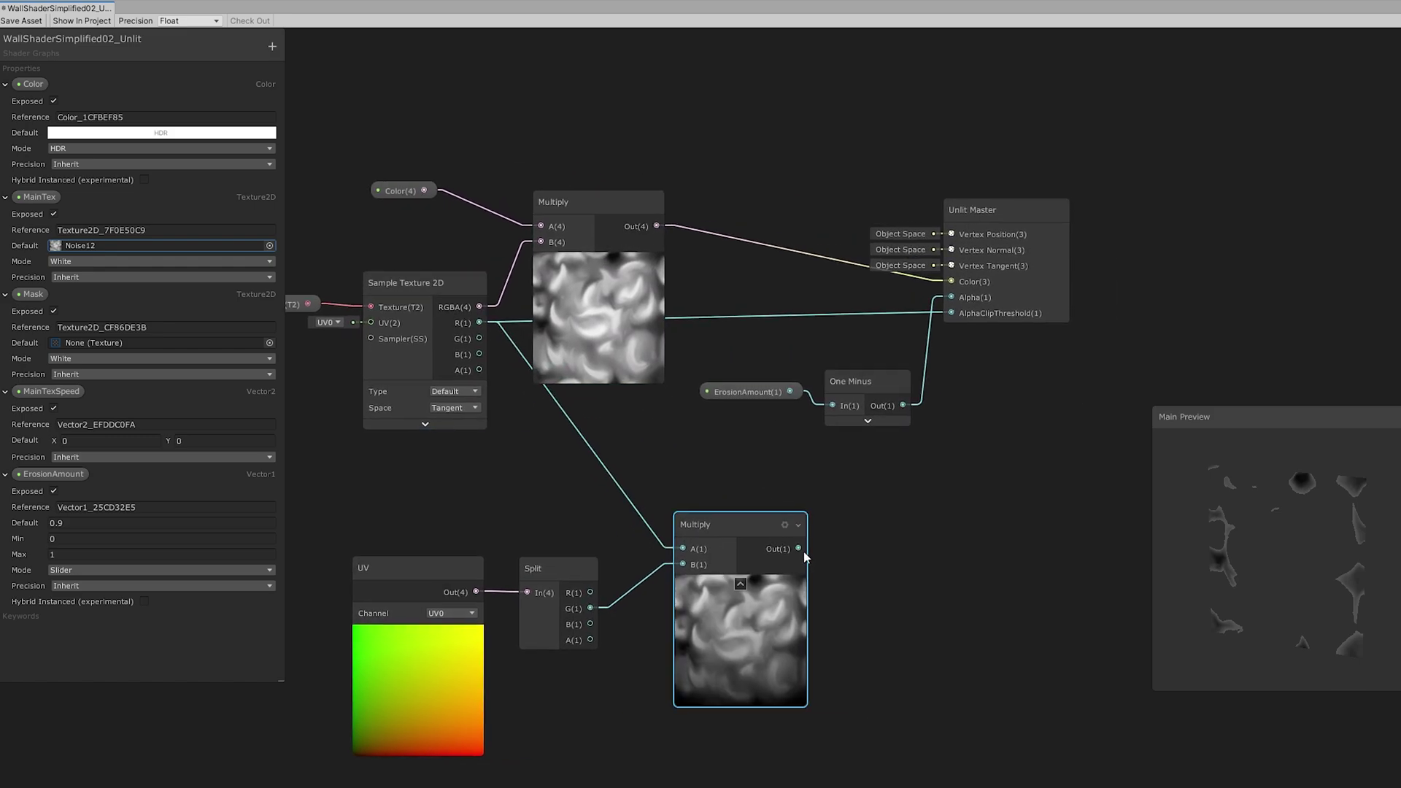
drag(803, 551, 952, 313)
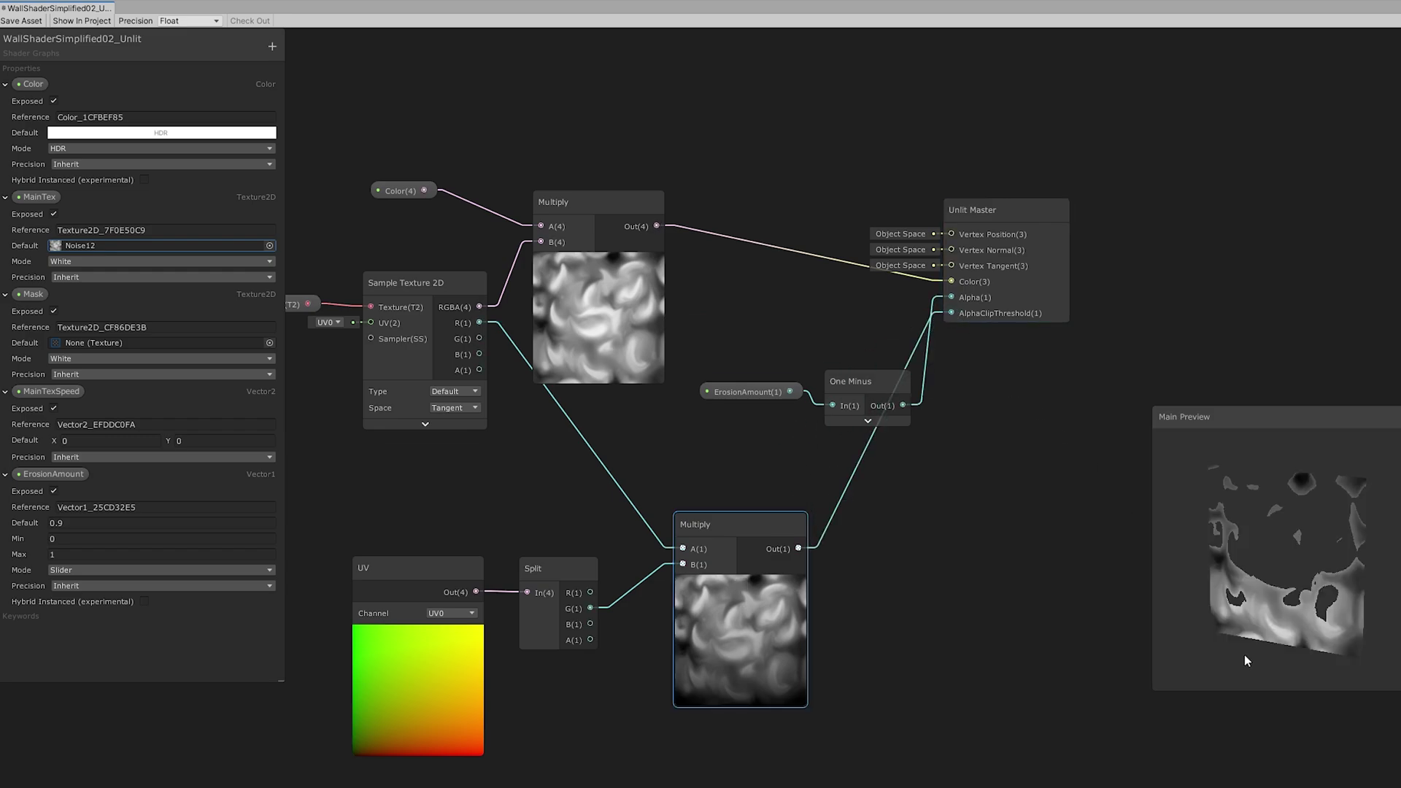
drag(1312, 615, 1343, 606)
drag(757, 600, 850, 596)
drag(588, 594, 776, 564)
Step: Raise the Split G channel with a Power node of exponent 3 into the Multiply
text(power)
key(Return)
drag(680, 569, 690, 573)
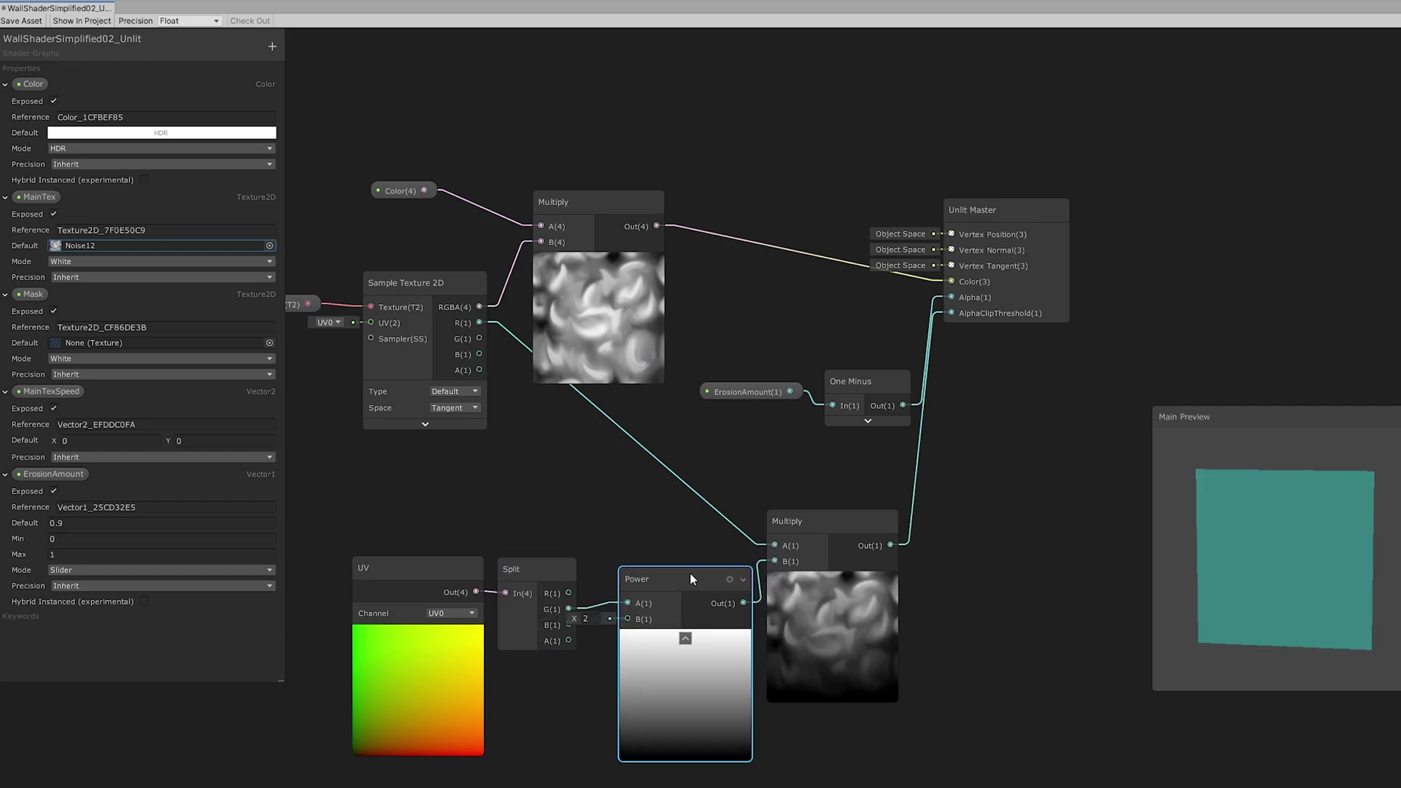
click(595, 619)
text(3.3)
key(BackSpace)
key(BackSpace)
key(BackSpace)
text(-0.1)
click(547, 624)
click(595, 618)
text(2.2)
click(687, 639)
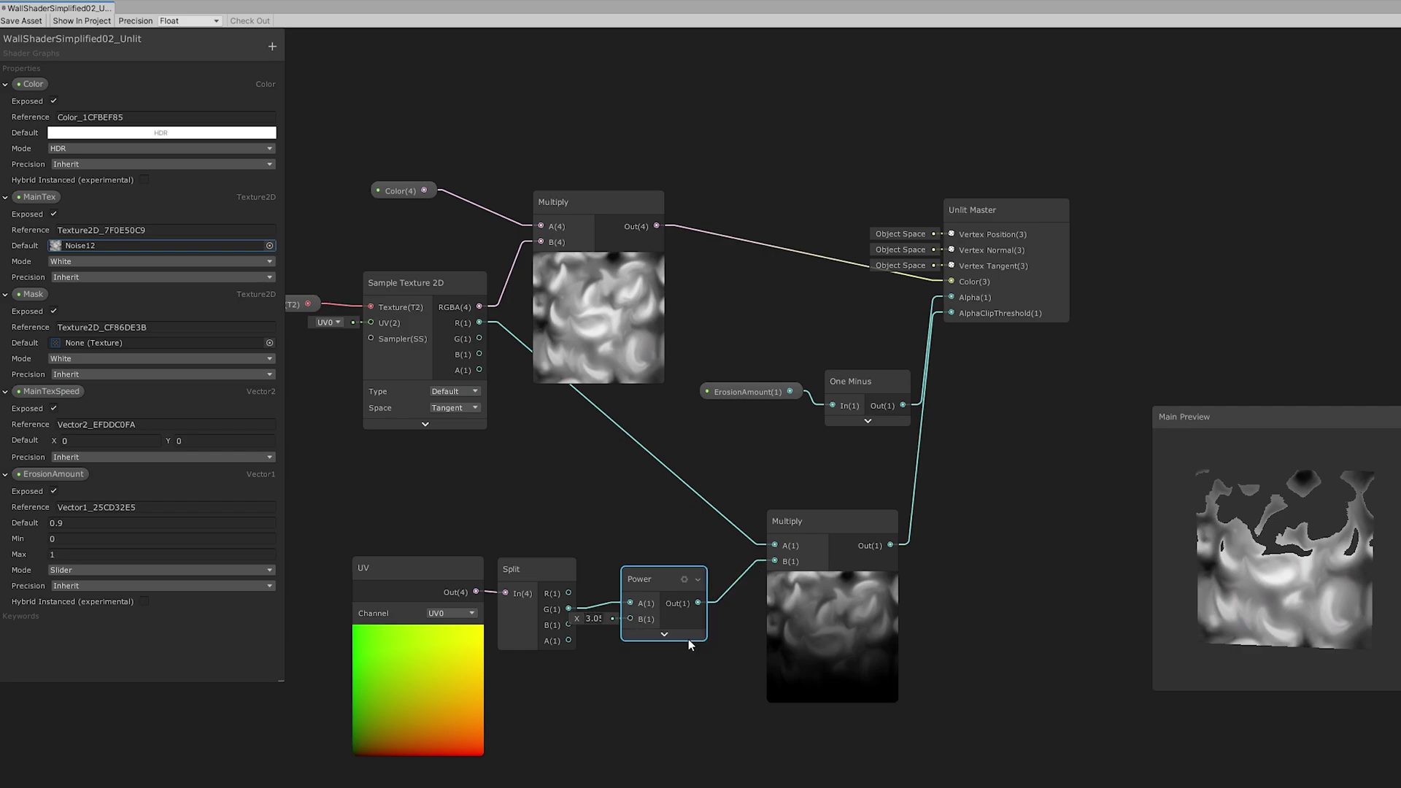
Step: Multiply a Time node by the MainTexSpeed property
middle_drag(675, 584, 435, 472)
drag(51, 391, 495, 458)
key(space)
text(time)
key(Return)
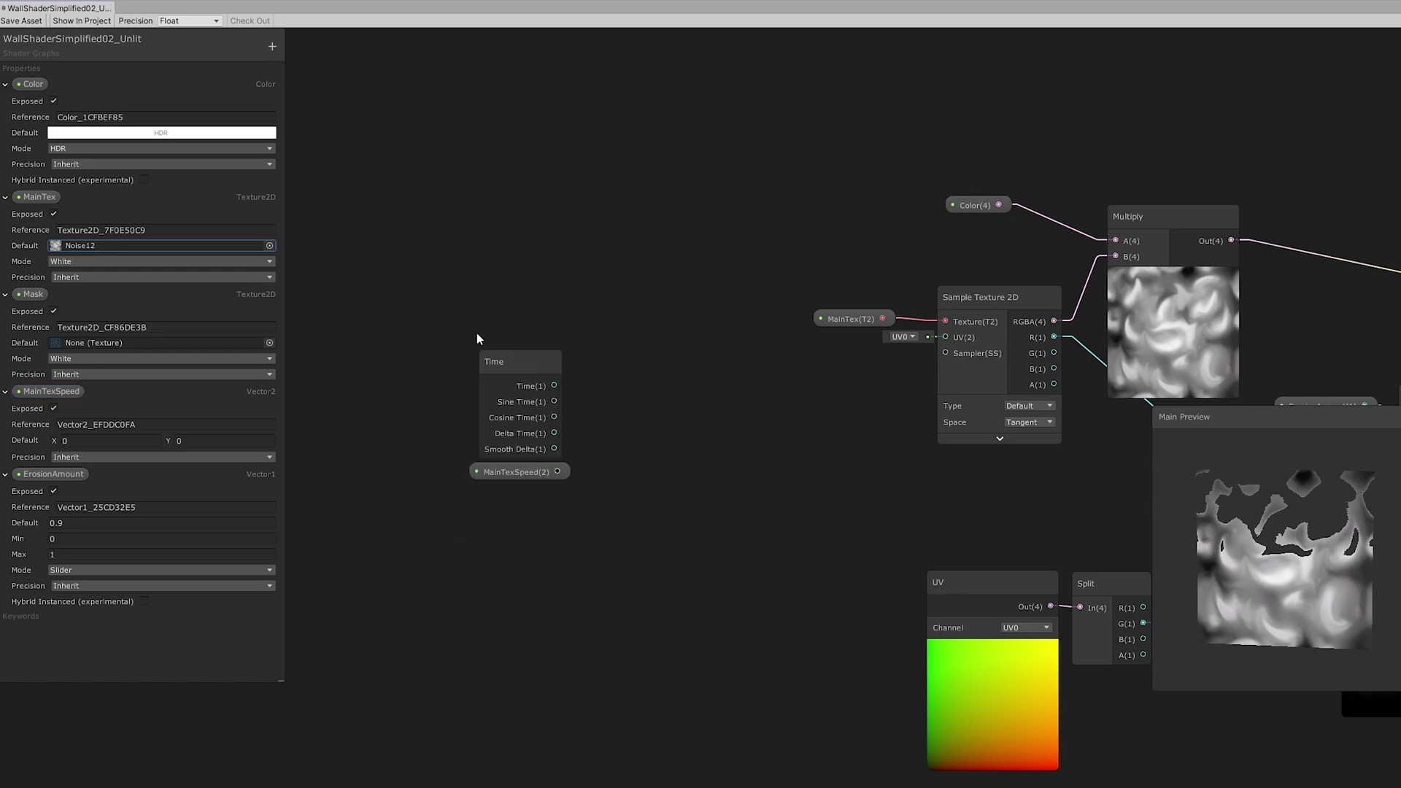
drag(554, 387, 699, 402)
text(multiply)
key(Return)
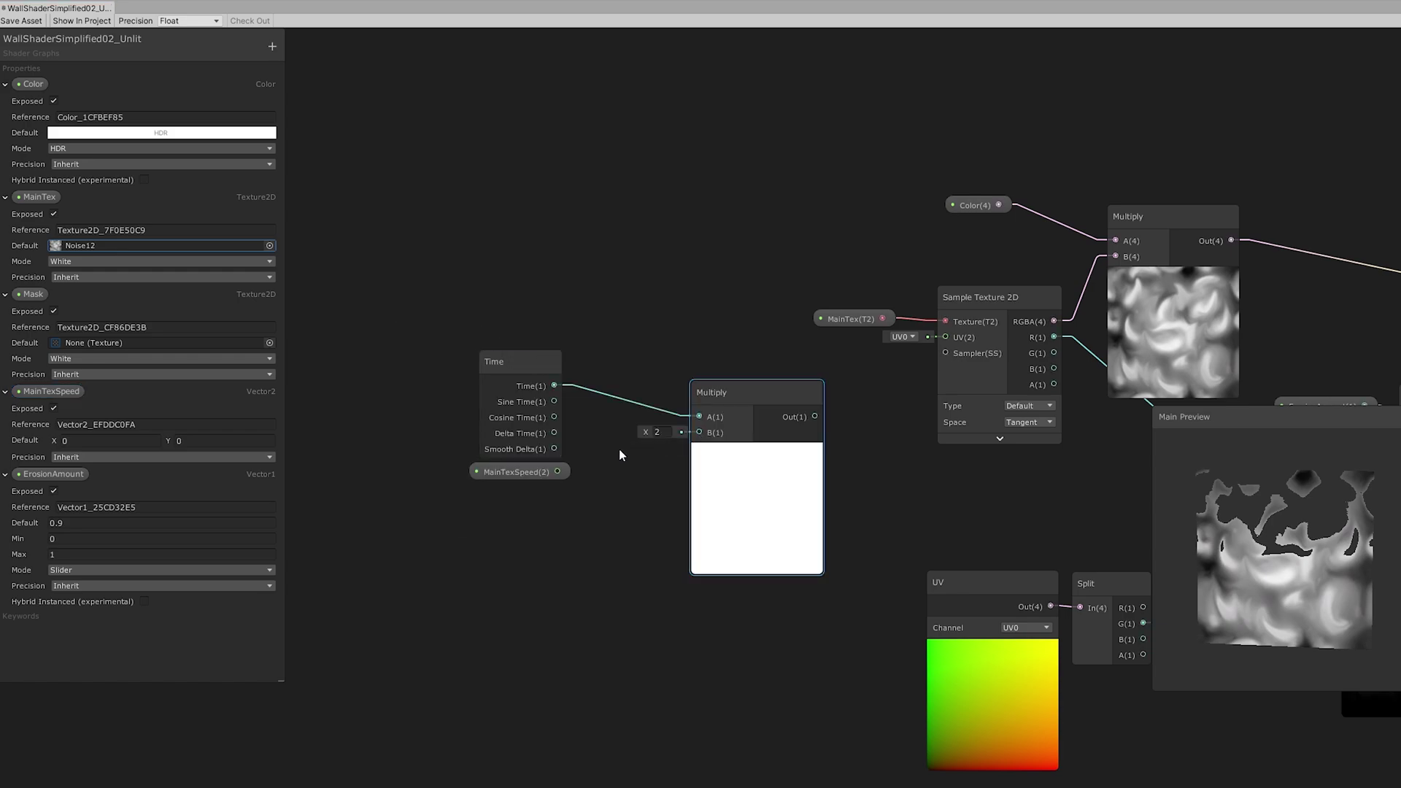
drag(560, 471, 699, 432)
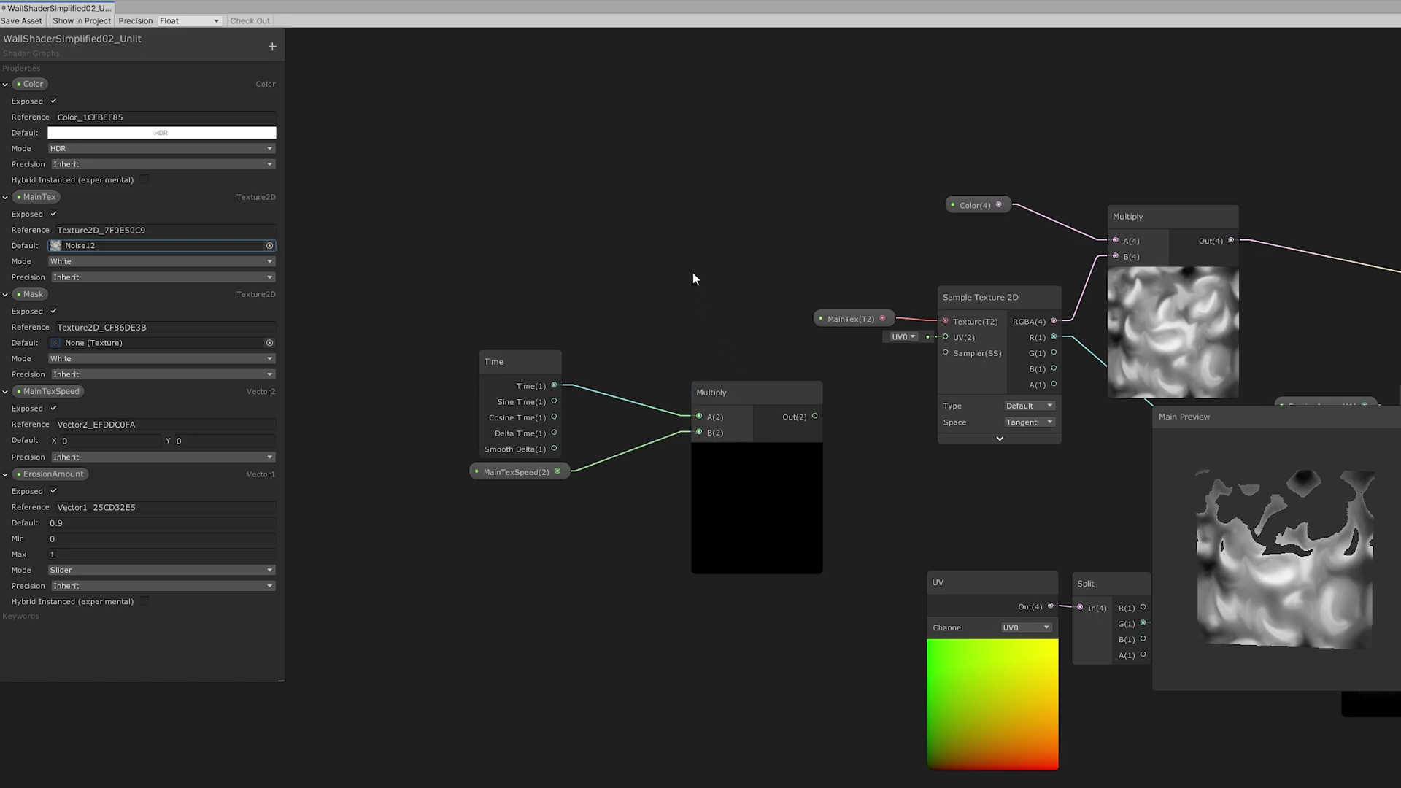
Step: Feed the product into a Tiling And Offset Offset, driving the MainTex sampler UVs
key(space)
text(y)
key(BackSpace)
text(tiling)
key(Return)
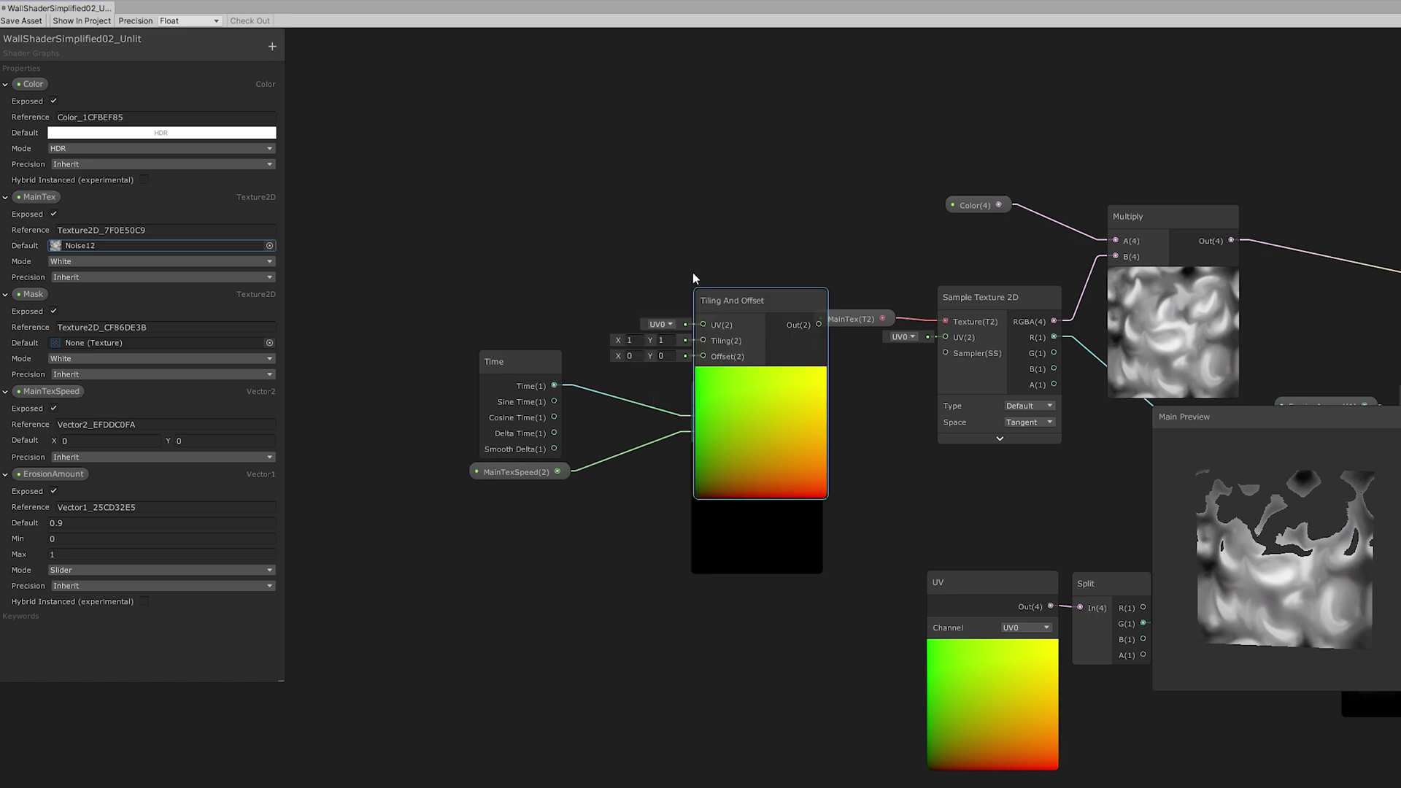
drag(695, 299, 732, 147)
drag(733, 403, 711, 401)
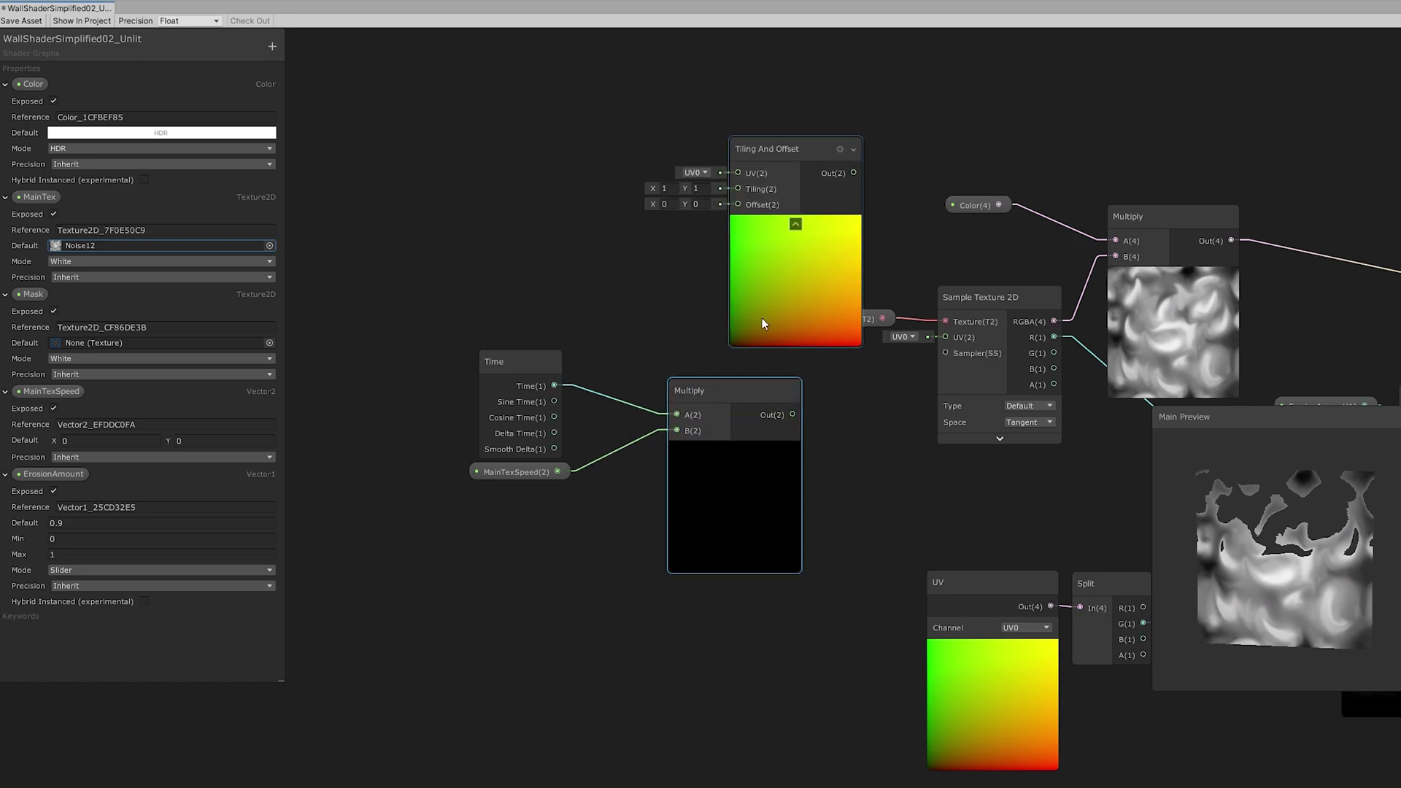
drag(794, 415, 733, 222)
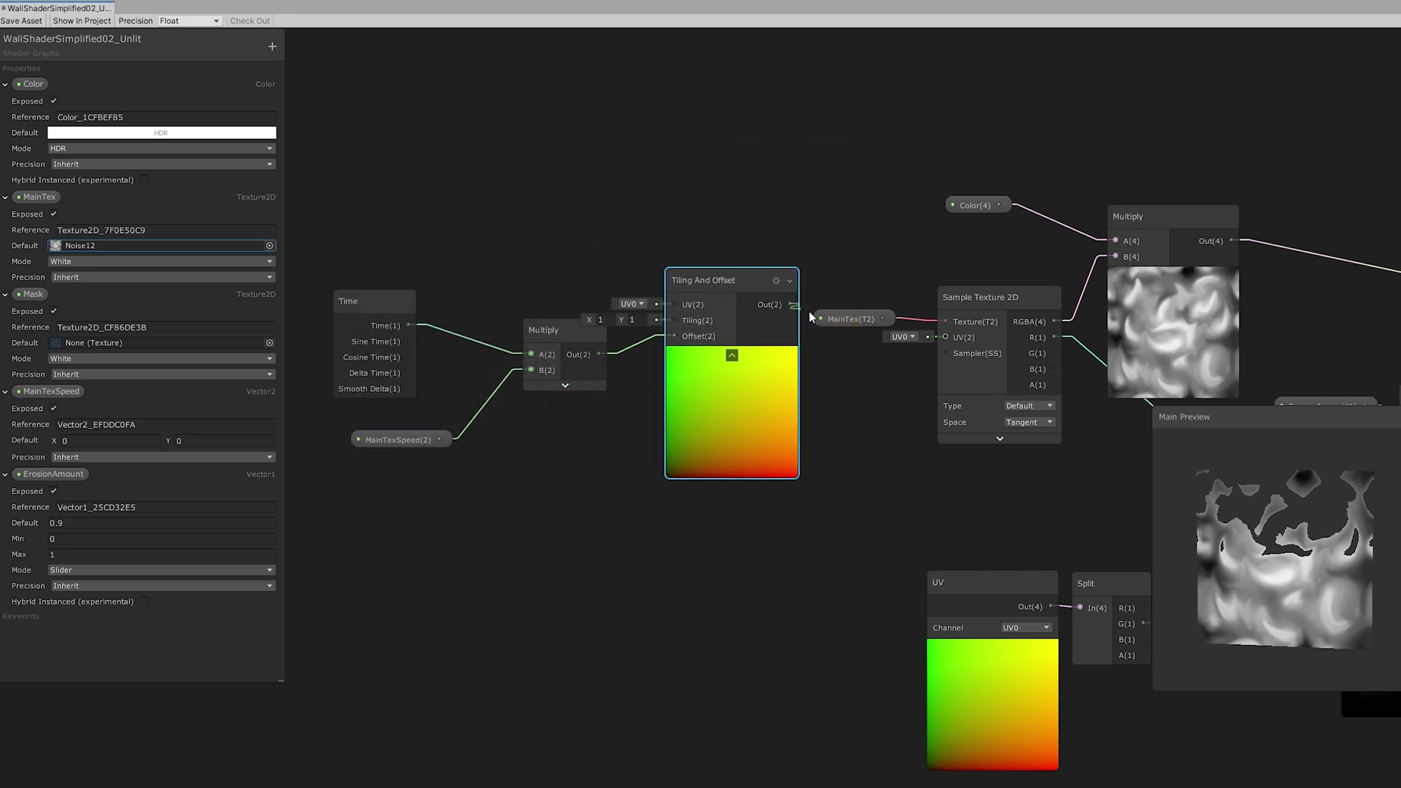
drag(810, 315, 948, 342)
Step: Set MainTexSpeed's default Y to -0.5 and check the scrolling preview
middle_drag(567, 548, 314, 553)
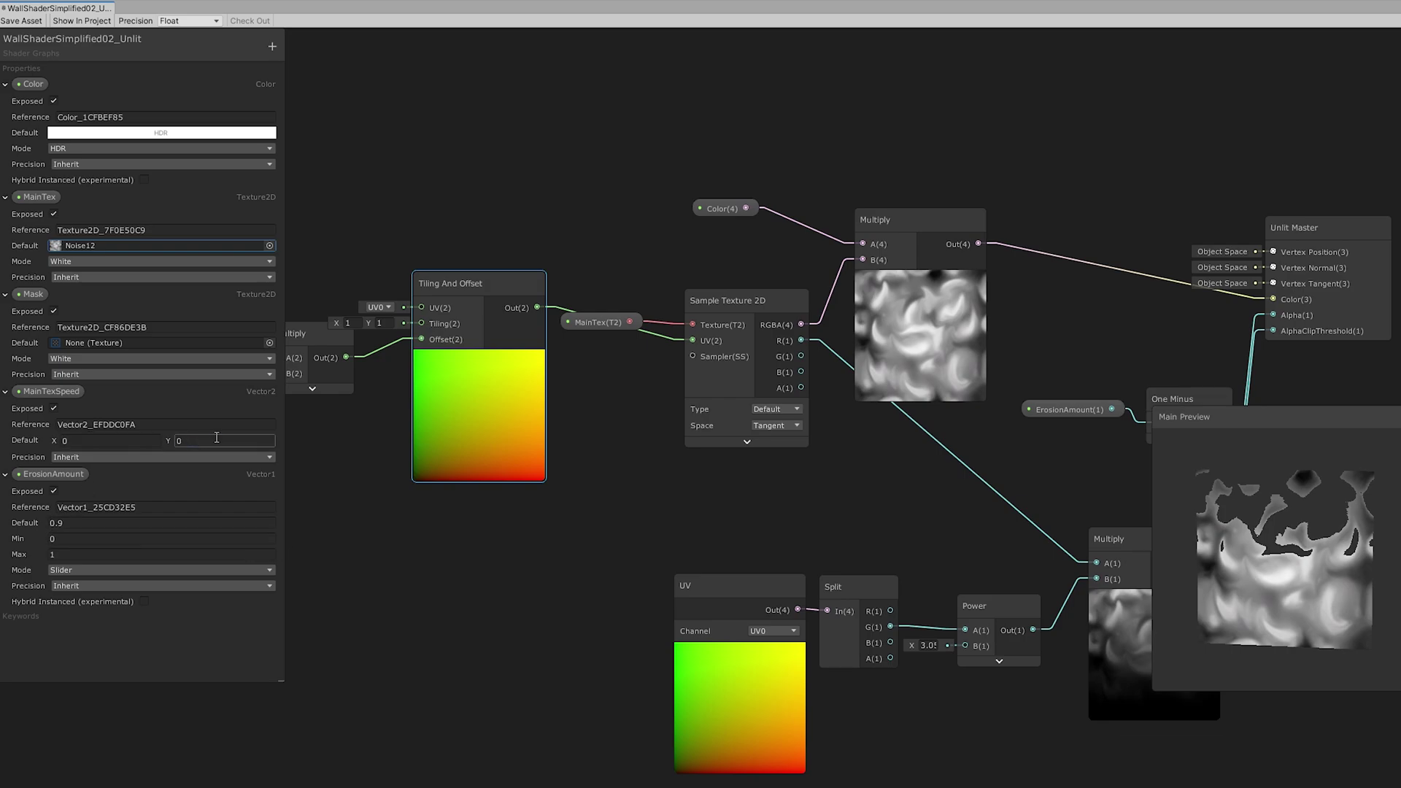
text(-0.5)
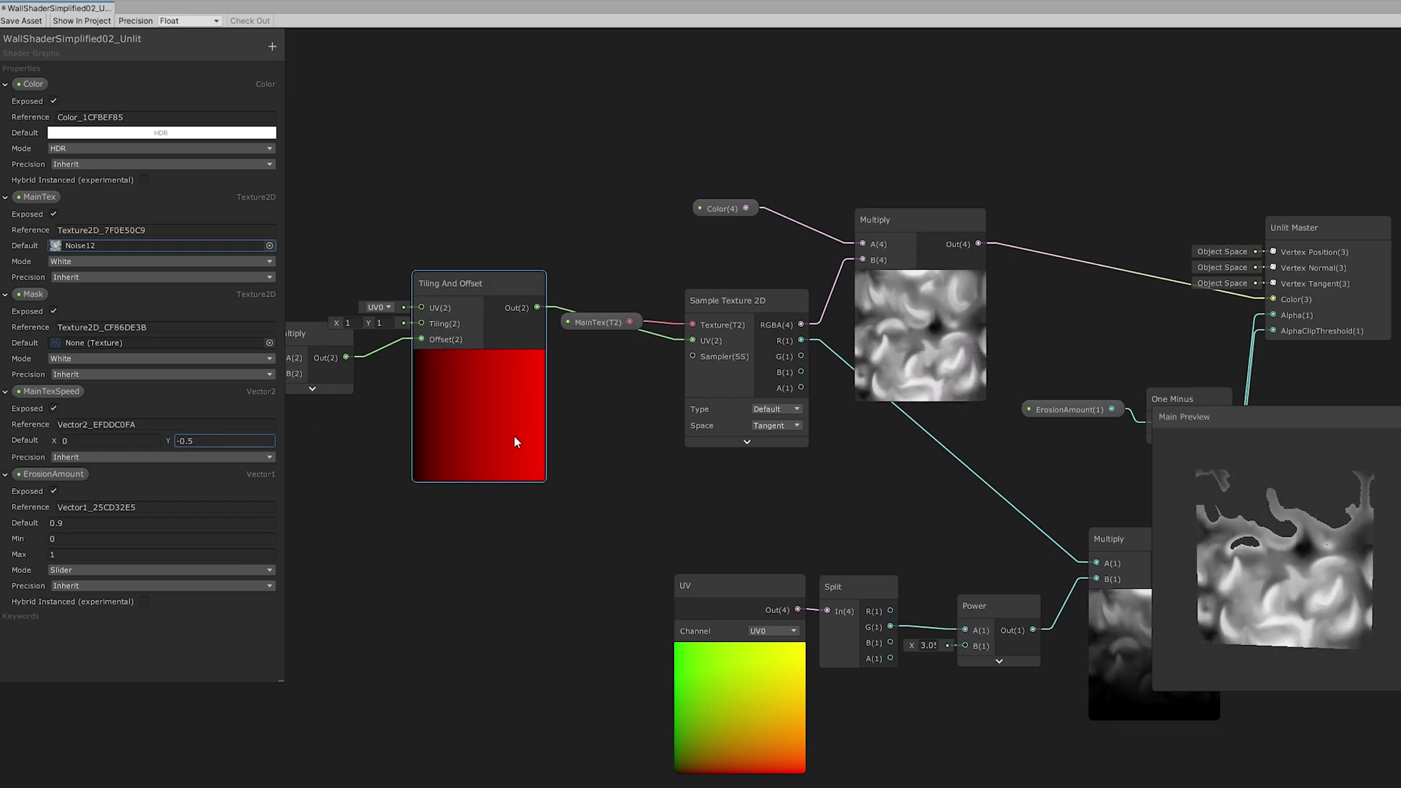
drag(1288, 515, 1161, 520)
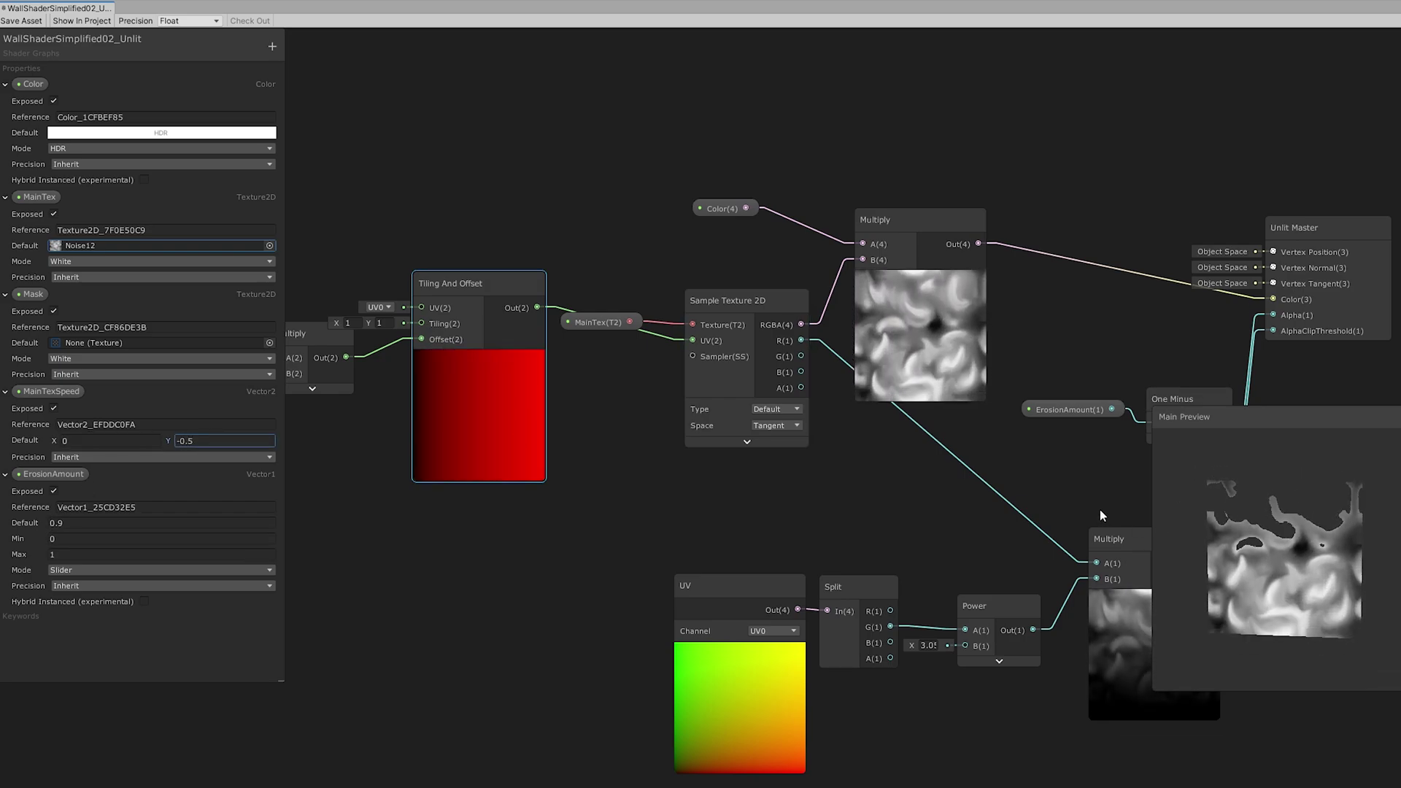
scroll(1066, 488, down, 1)
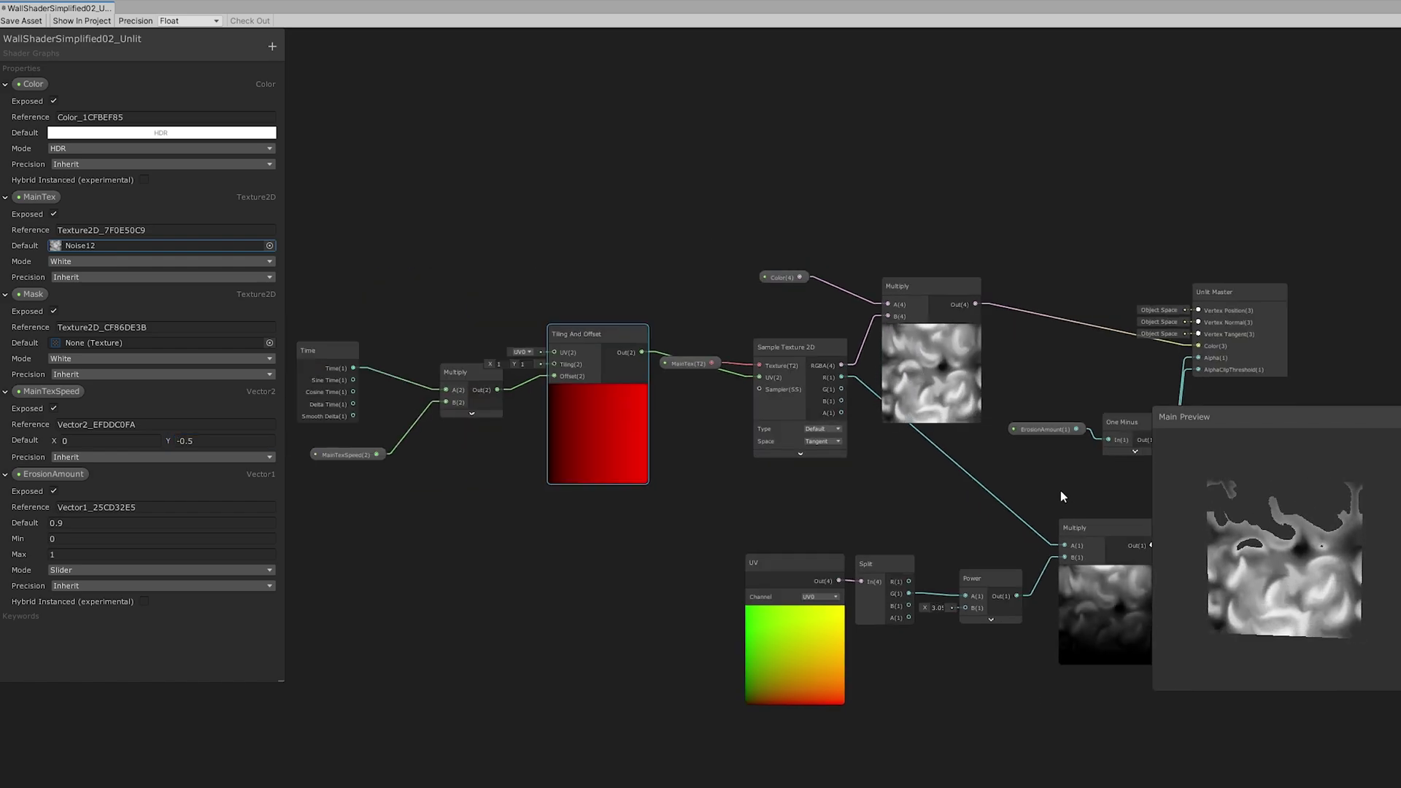
scroll(1021, 475, down, 2)
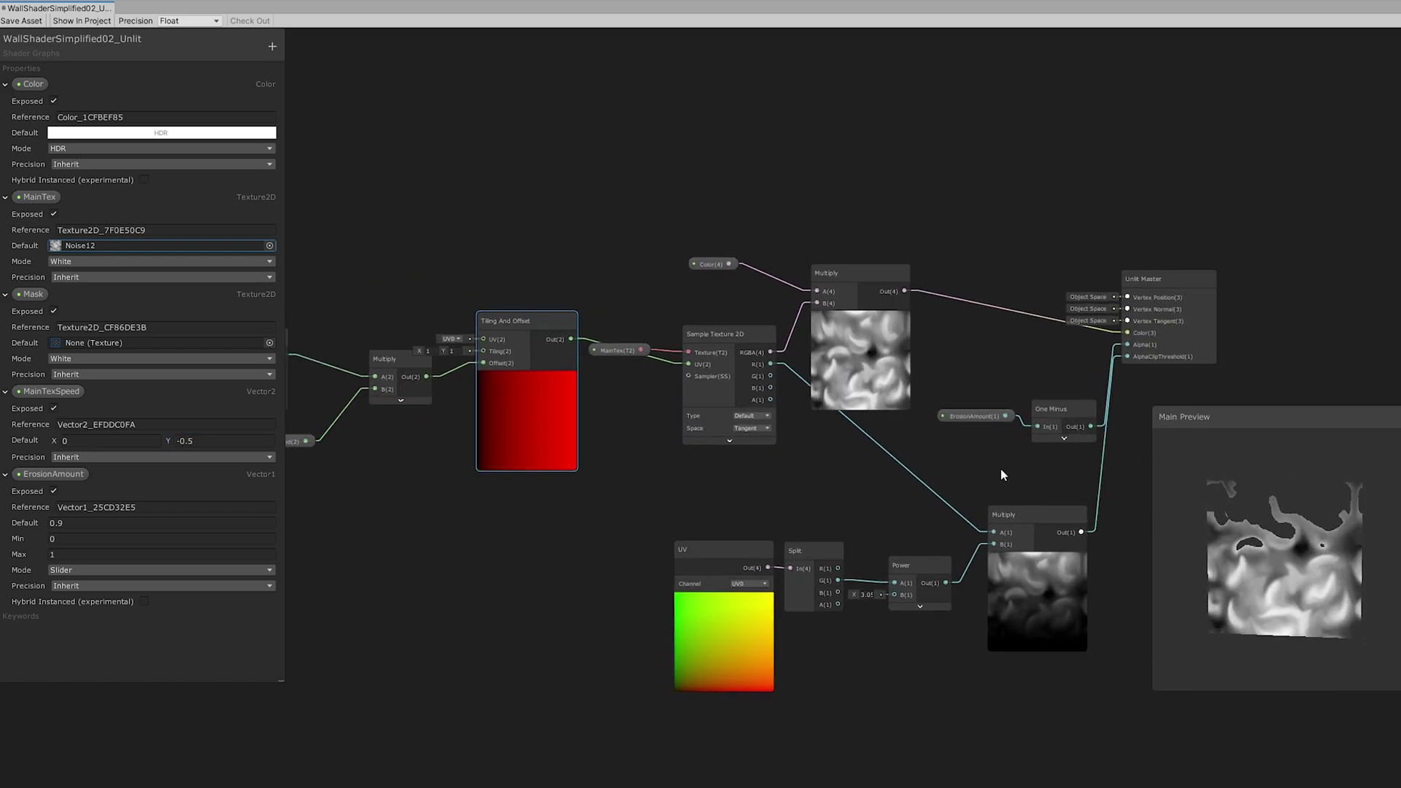
scroll(1001, 475, up, 2)
Step: Give Mask the GradientCenter06_02 default and sample it with a Sample Texture 2D
click(269, 342)
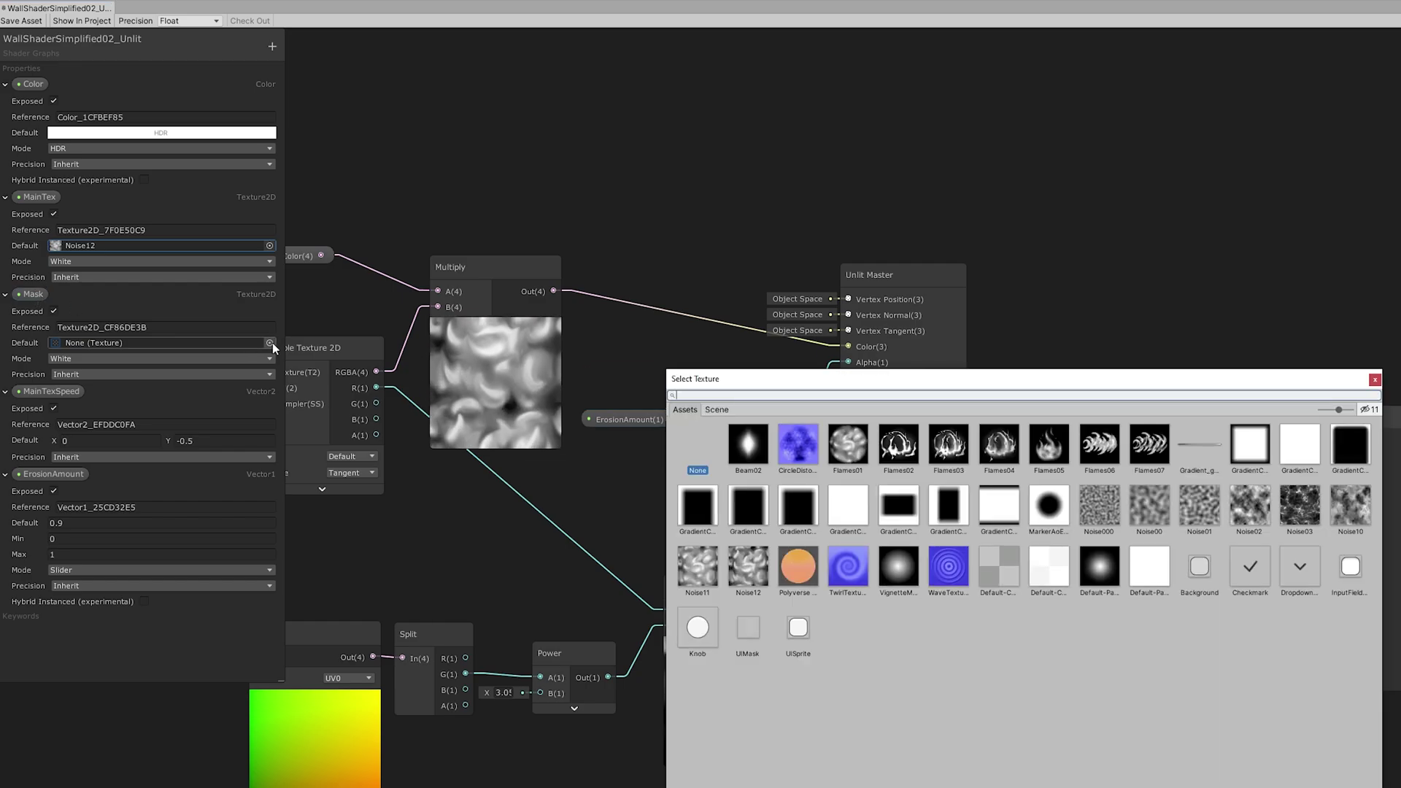
double_click(742, 503)
drag(33, 294, 912, 563)
text(sa)
click(971, 610)
Step: Add the Mask red channel to the erosion Multiply, driving AlphaClipThreshold
middle_drag(1038, 502, 734, 456)
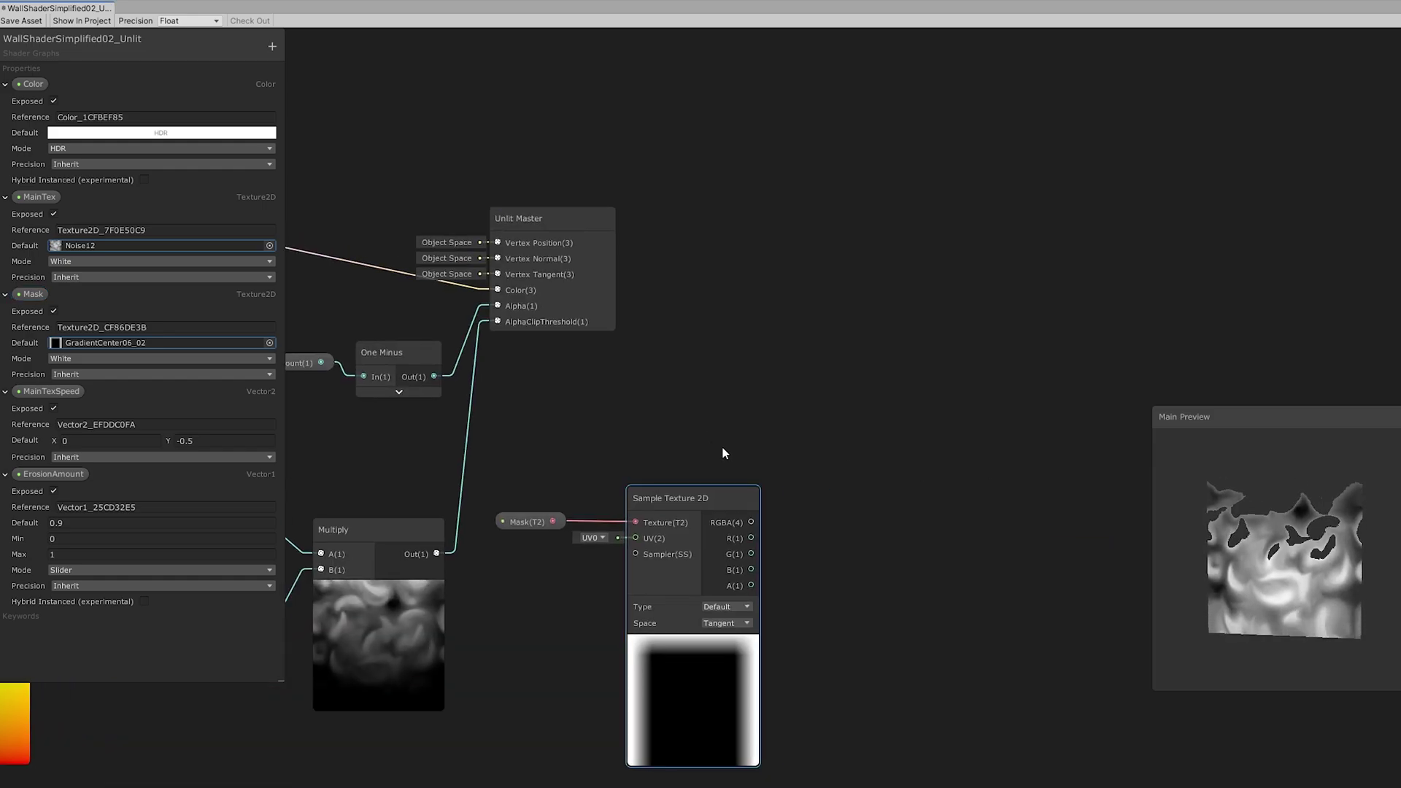
drag(800, 549, 908, 534)
text(add)
click(907, 538)
drag(484, 565, 936, 542)
drag(1039, 524, 545, 333)
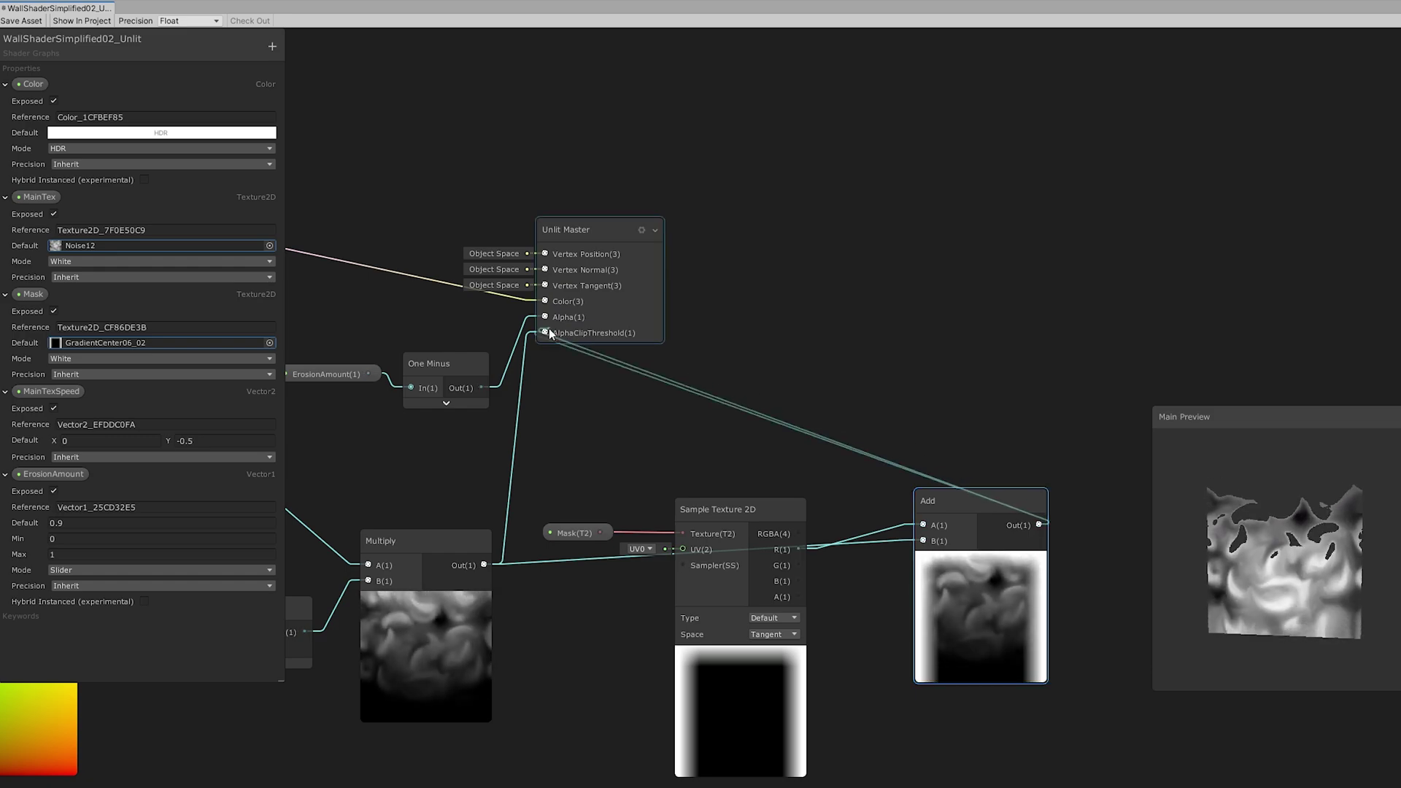
Step: Move the erosion and output nodes right and collapse the mask sampler's preview
scroll(770, 156, down, 1)
drag(763, 123, 393, 369)
drag(597, 250, 1114, 265)
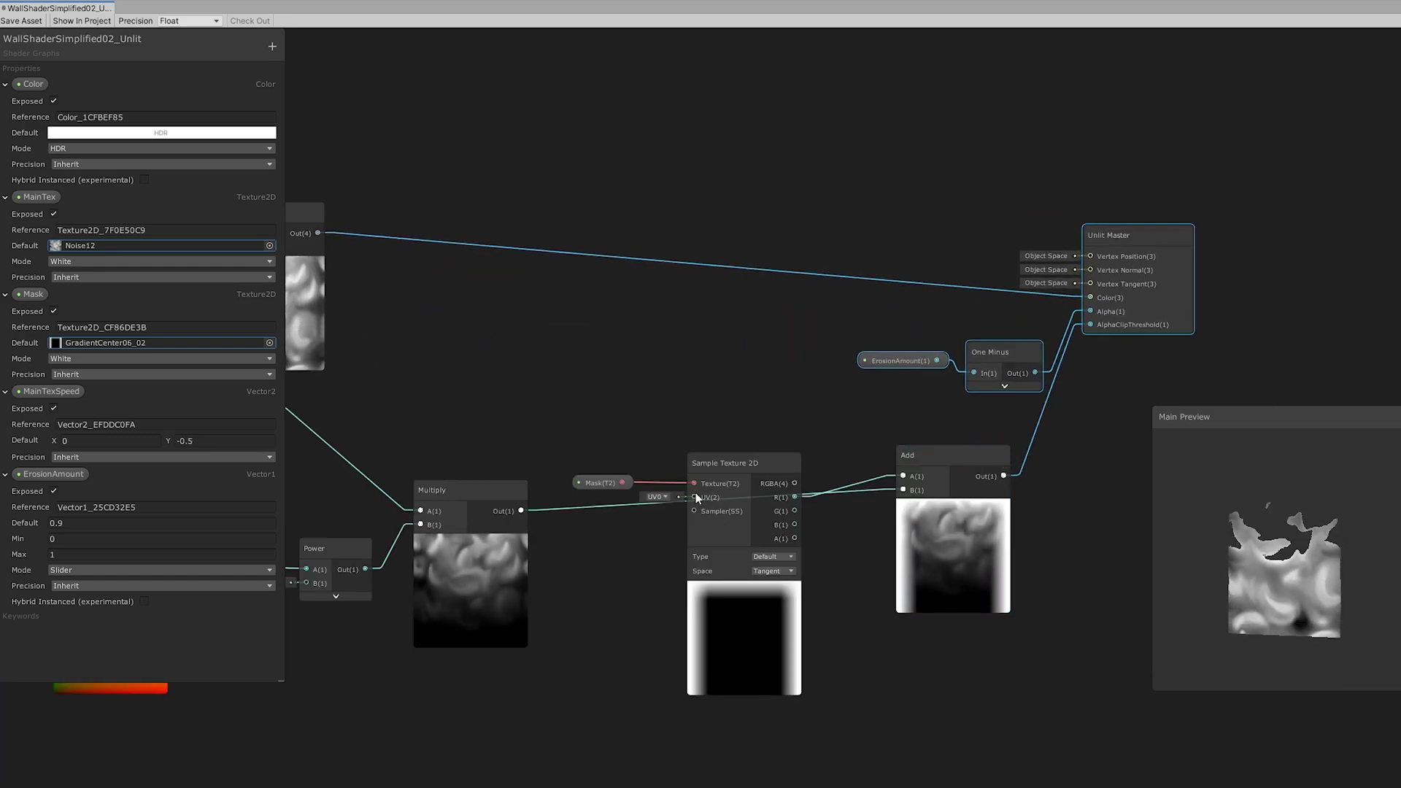
drag(634, 491, 711, 470)
drag(747, 492, 737, 464)
click(735, 562)
scroll(773, 384, down, 1)
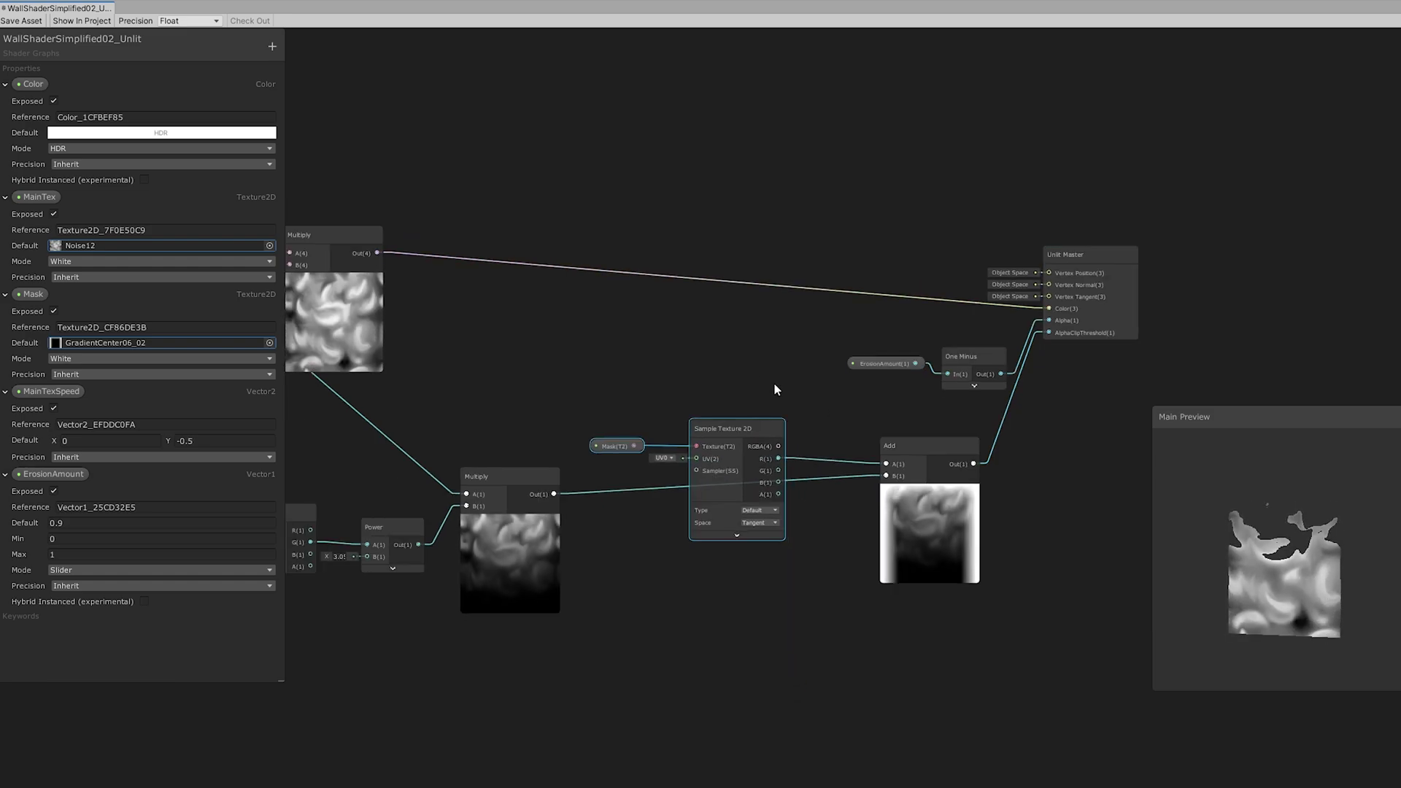
middle_drag(773, 382, 1014, 427)
scroll(1013, 427, down, 3)
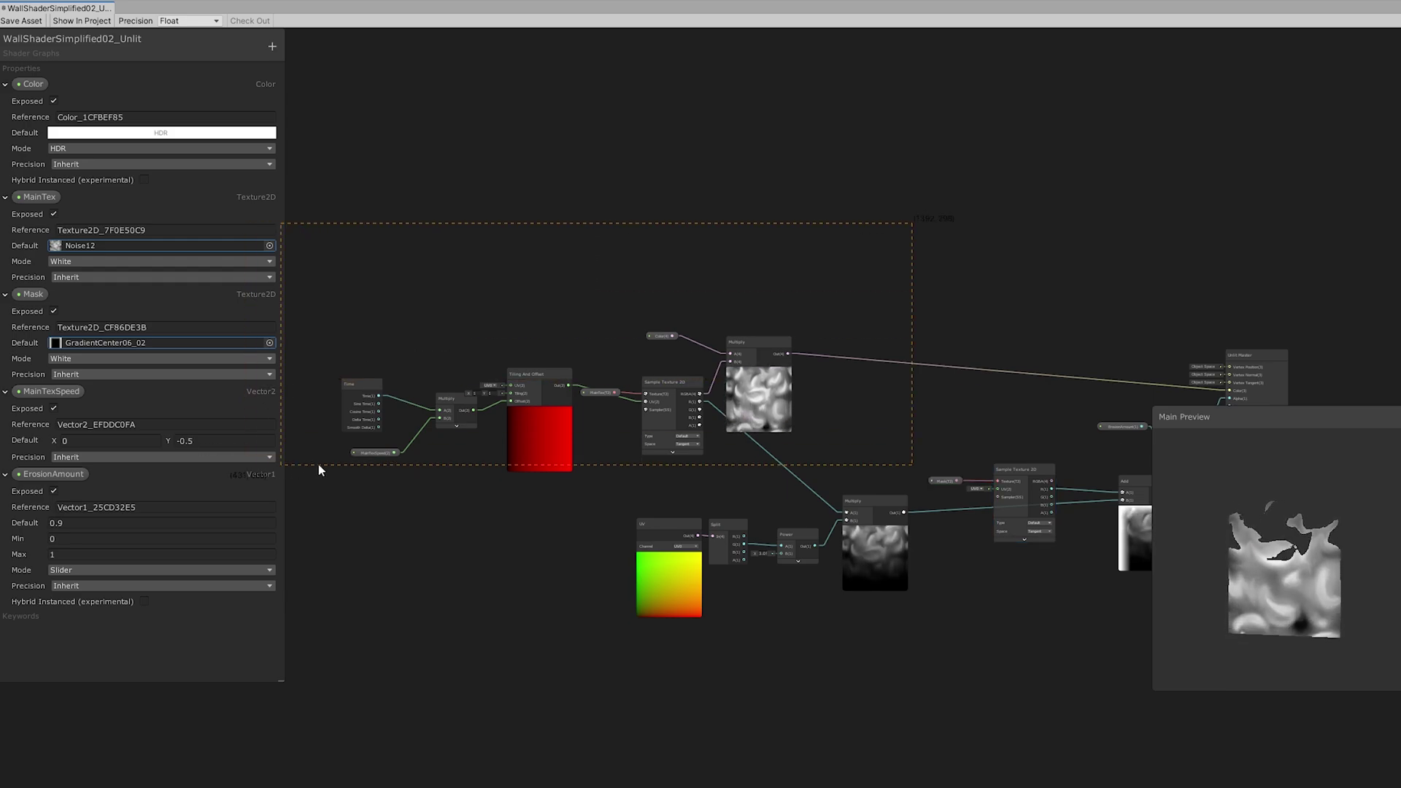
Step: Set the wall shader's Color to a salmon-pink HDR colour at intensity 3.5
middle_drag(760, 341, 899, 334)
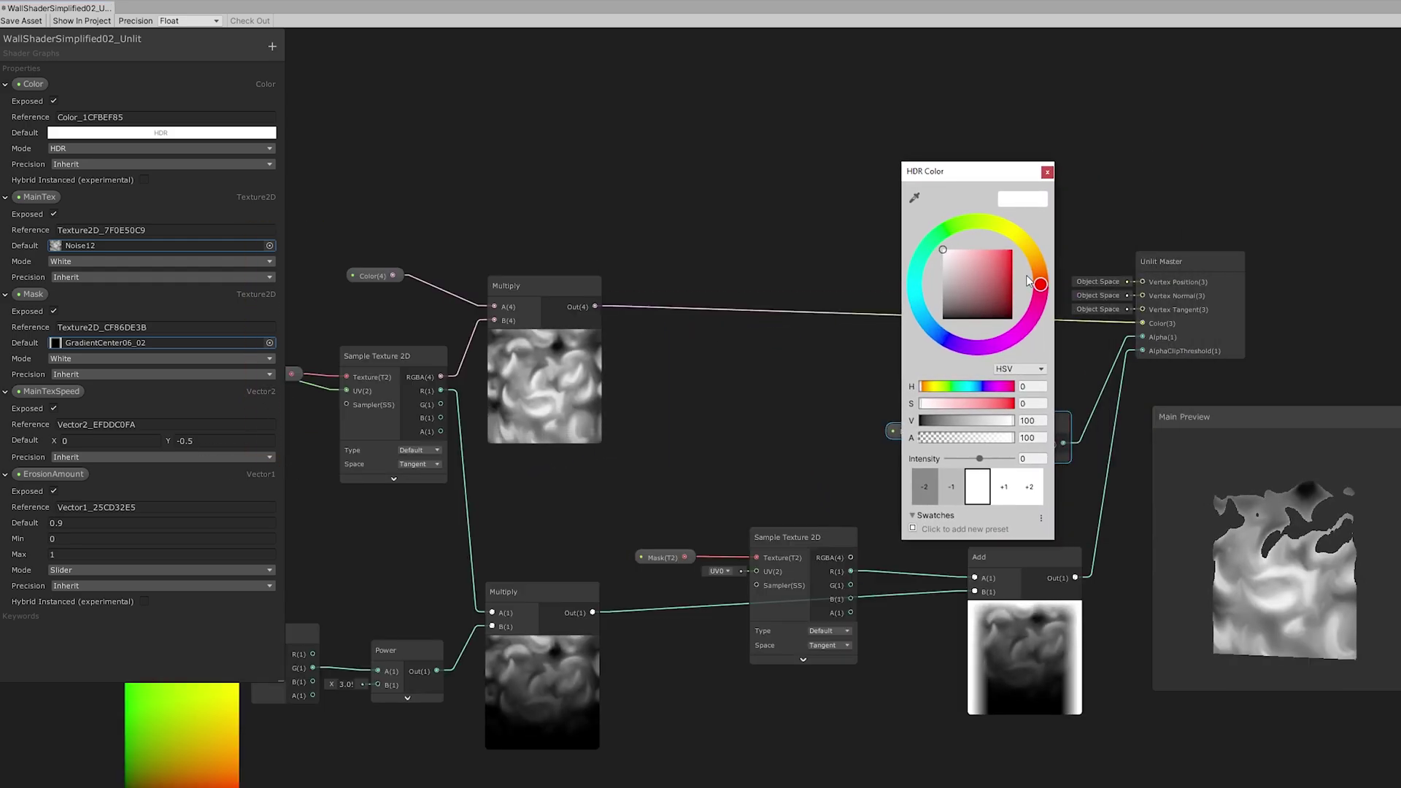
drag(1029, 281, 1032, 265)
click(1003, 253)
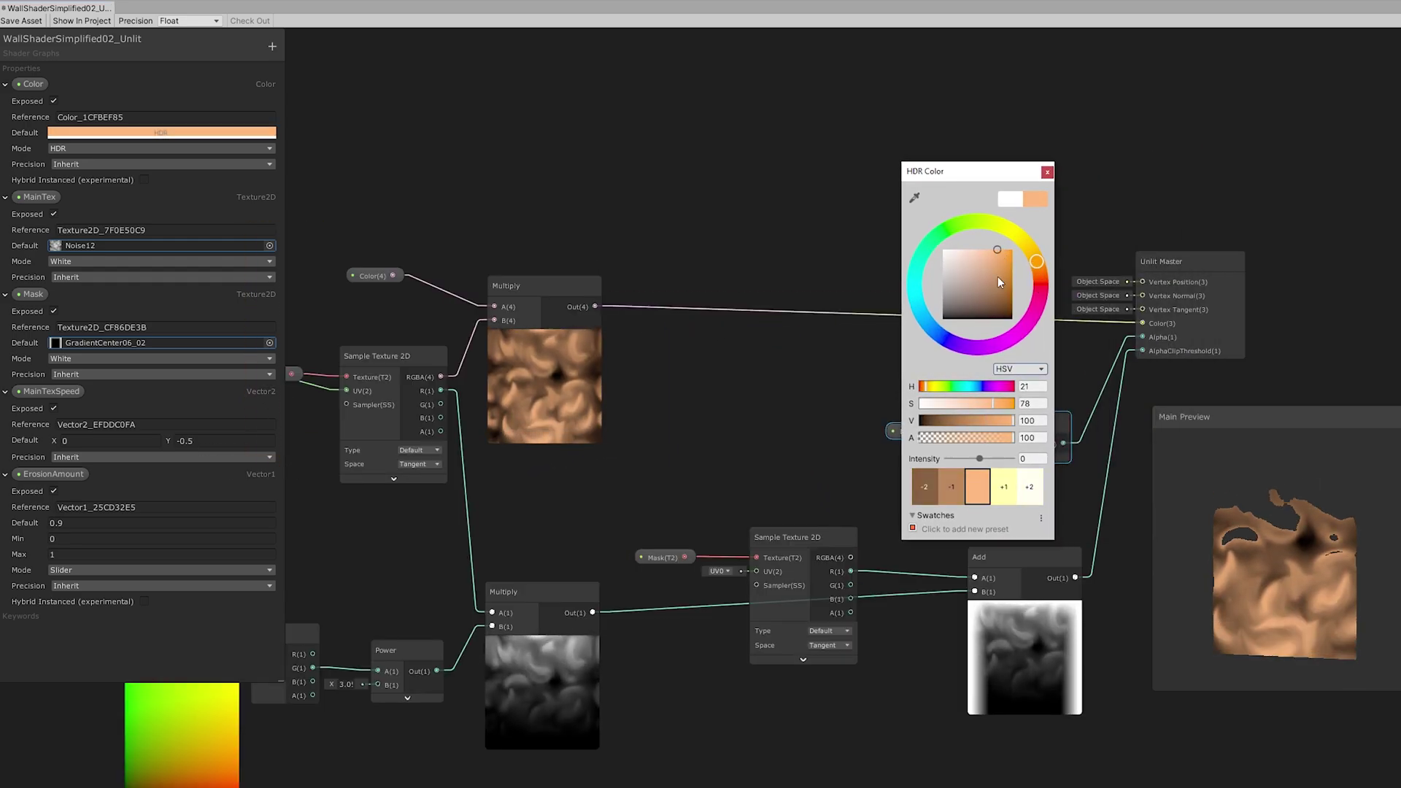
drag(1036, 261, 1040, 275)
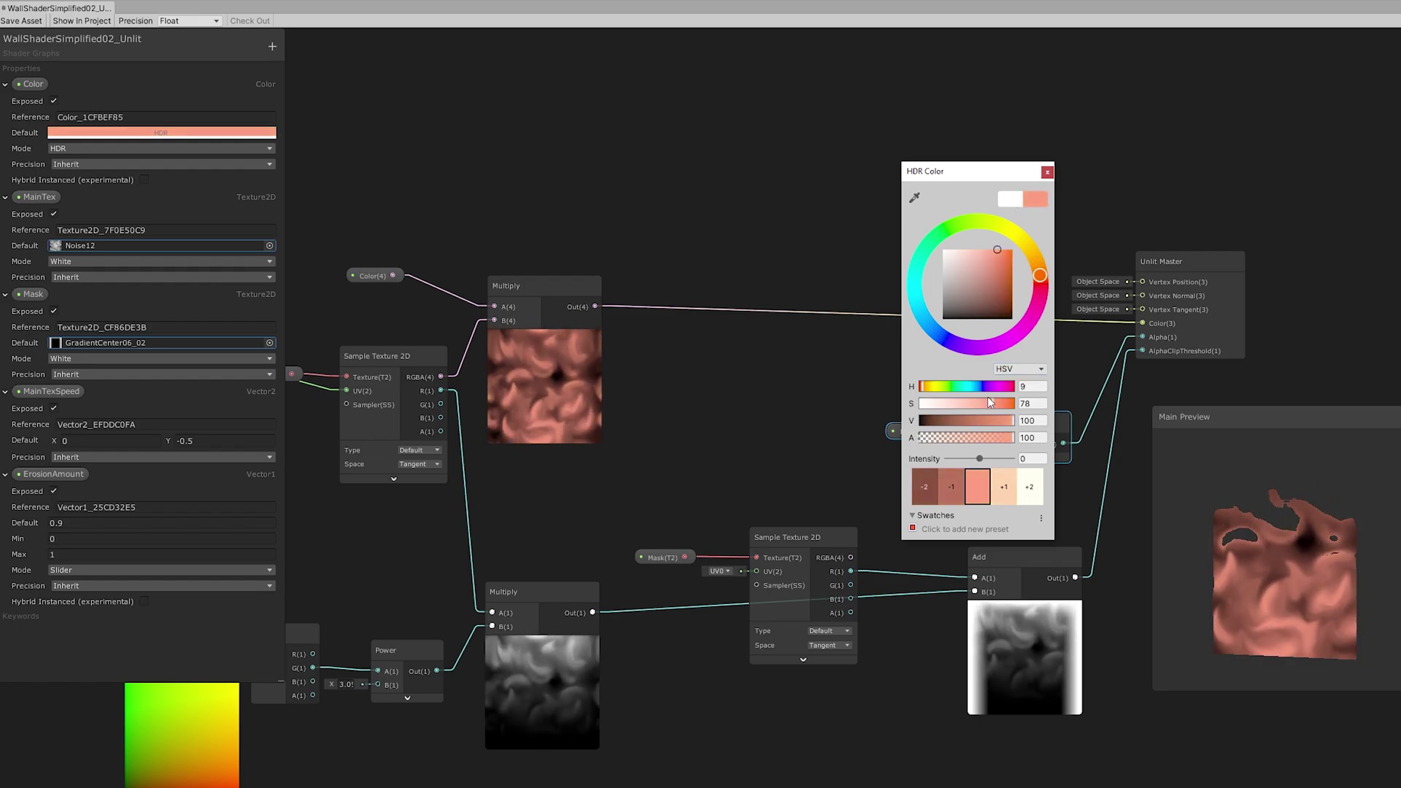
drag(982, 457, 995, 459)
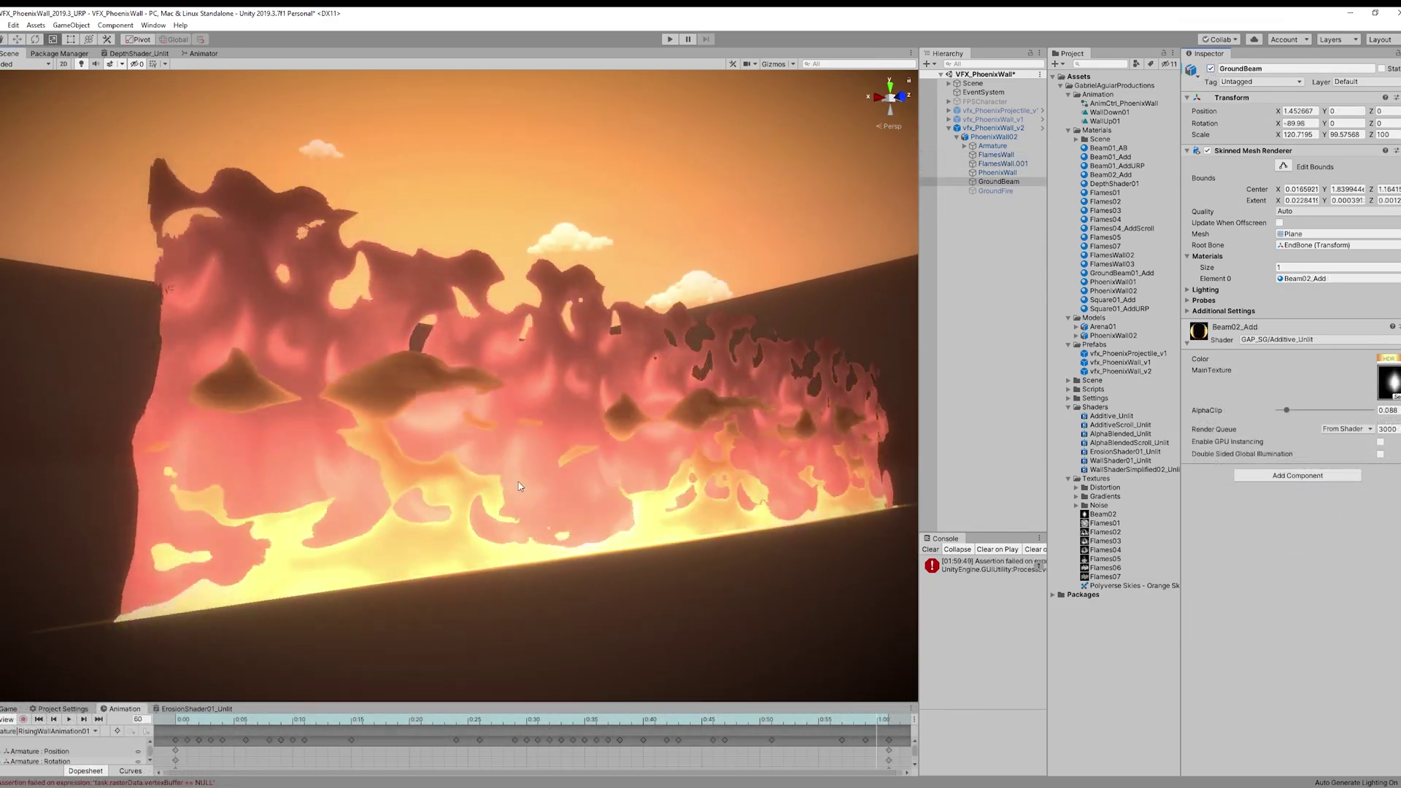
Step: Orbit closer to the fire wall and select PhoenixWall02 to show its Animator
alt+drag(540, 503, 640, 507)
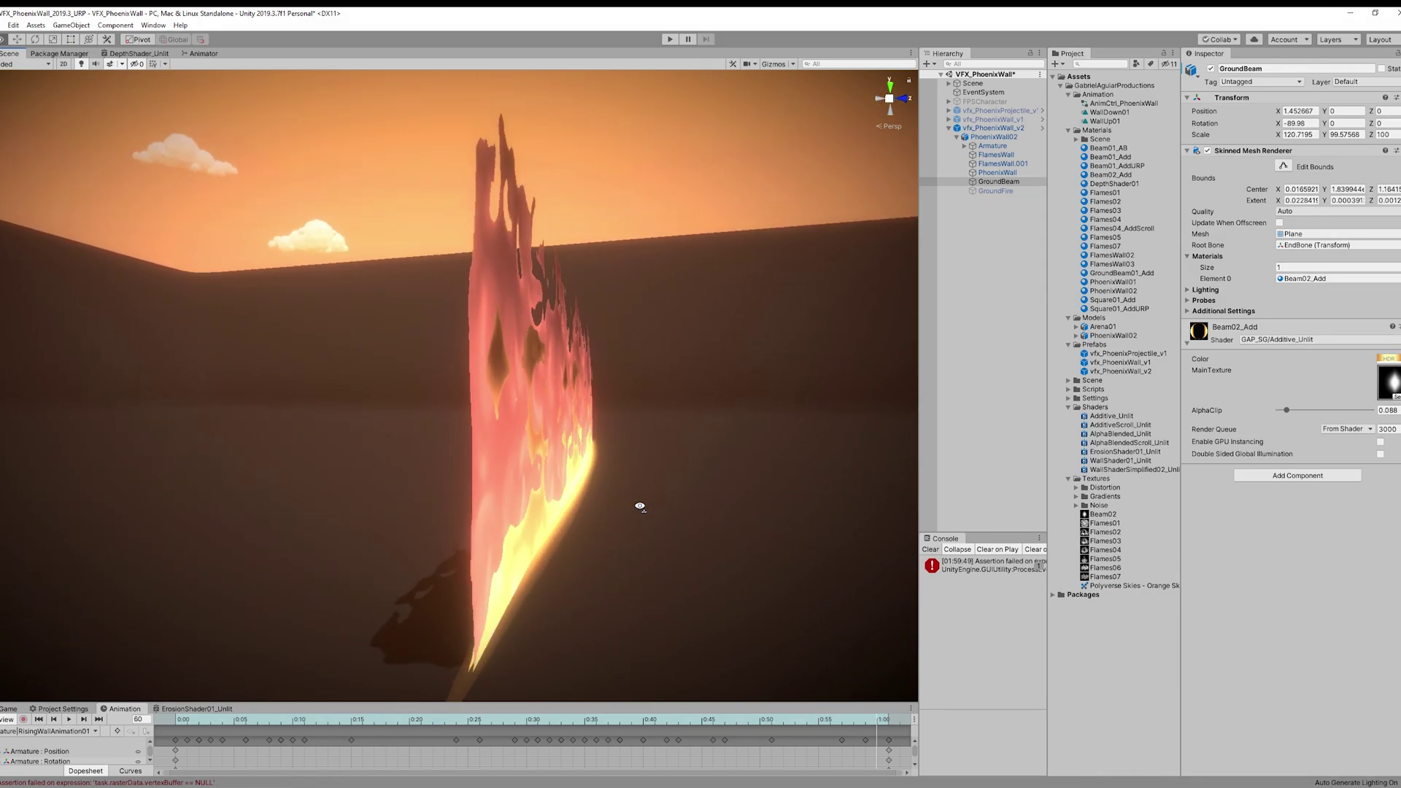
click(1029, 137)
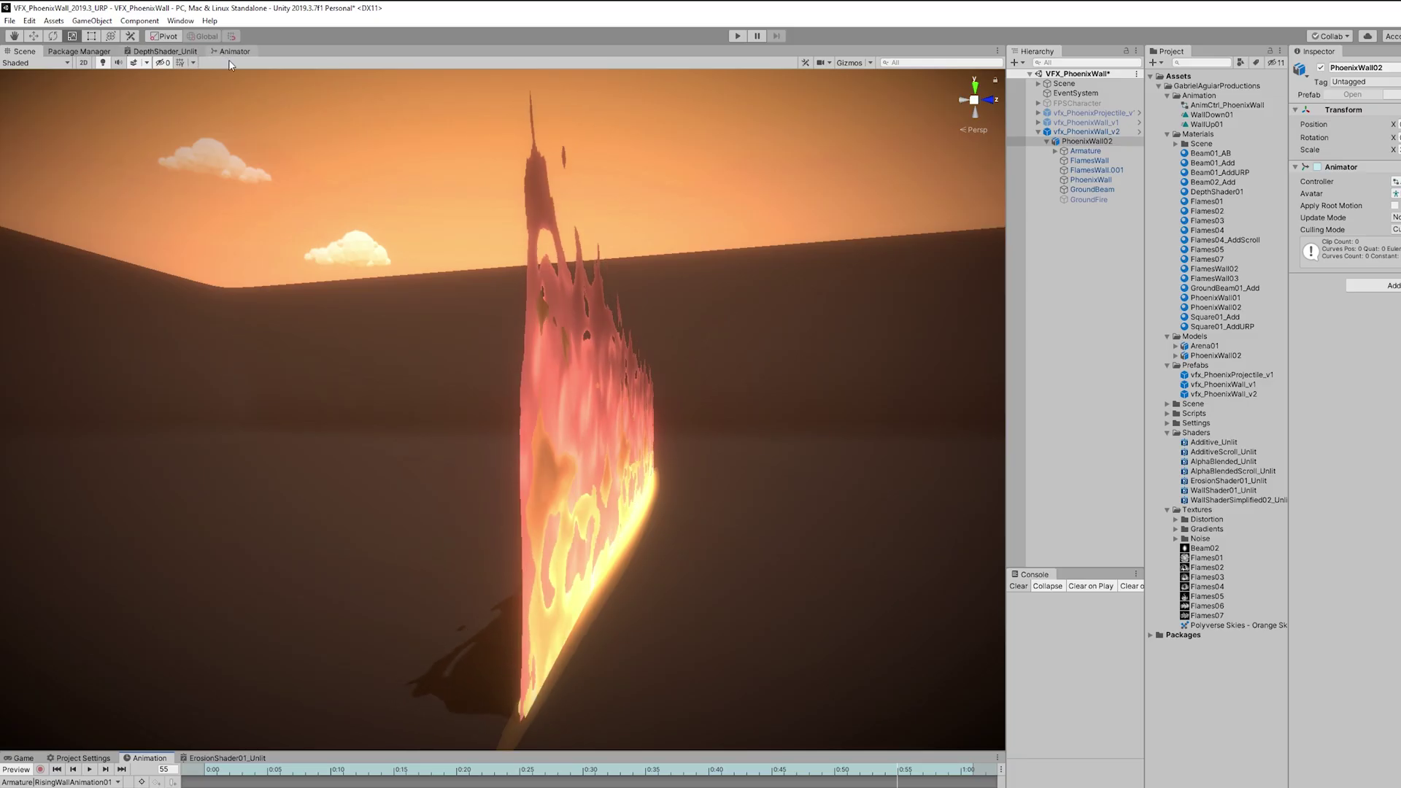
Step: Show the WallUp-to-WallDown animator graph and preview the WallDown01 clip sinking the wall
click(233, 52)
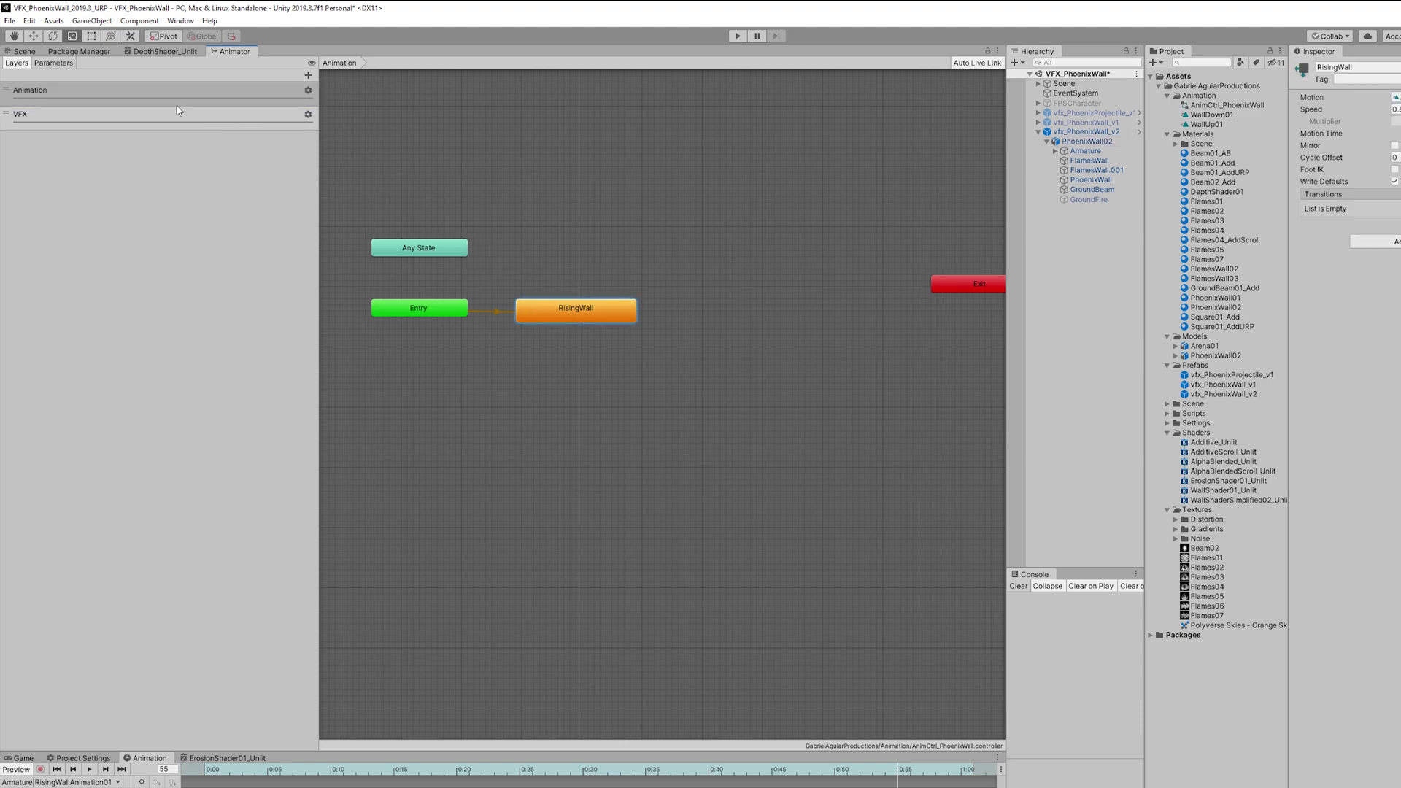
scroll(531, 343, up, 5)
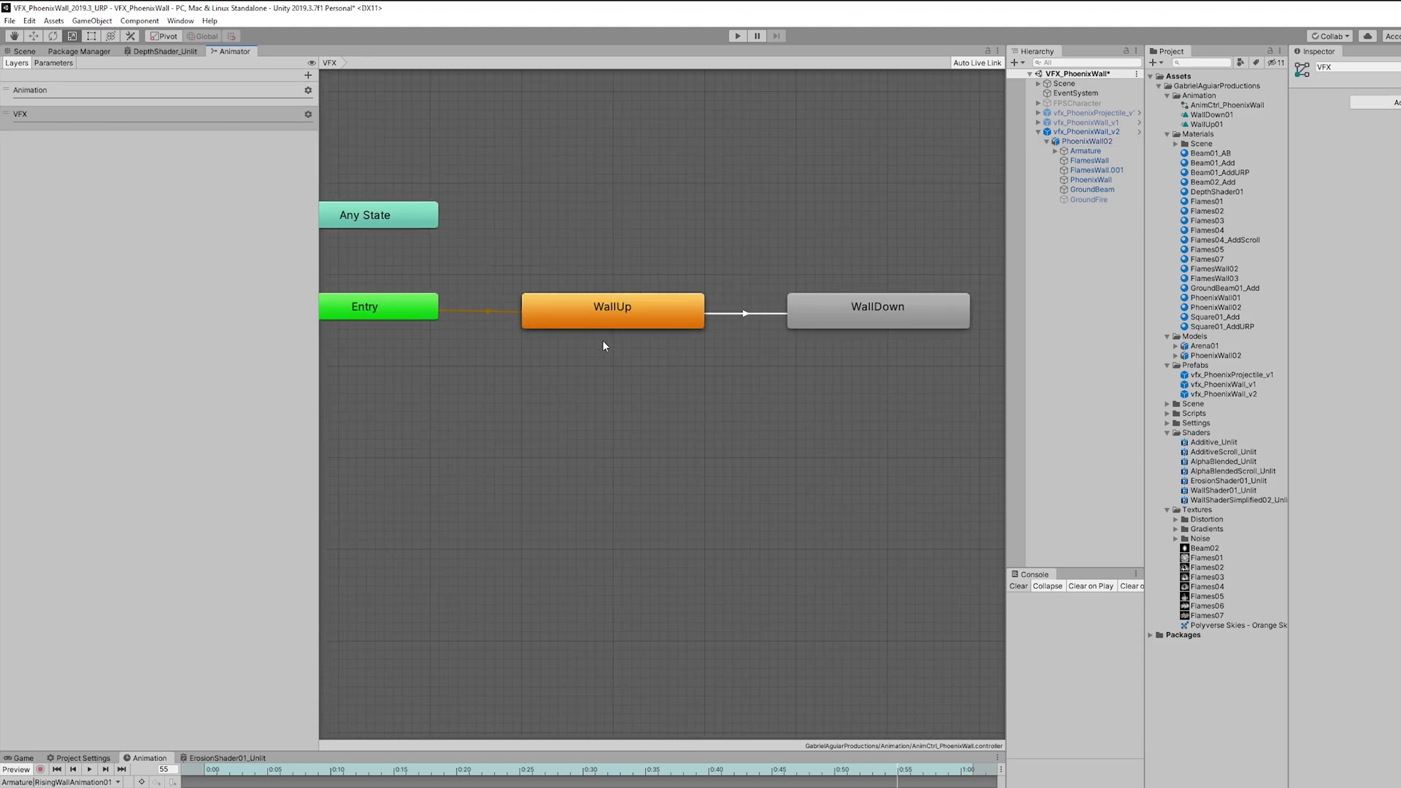
click(851, 311)
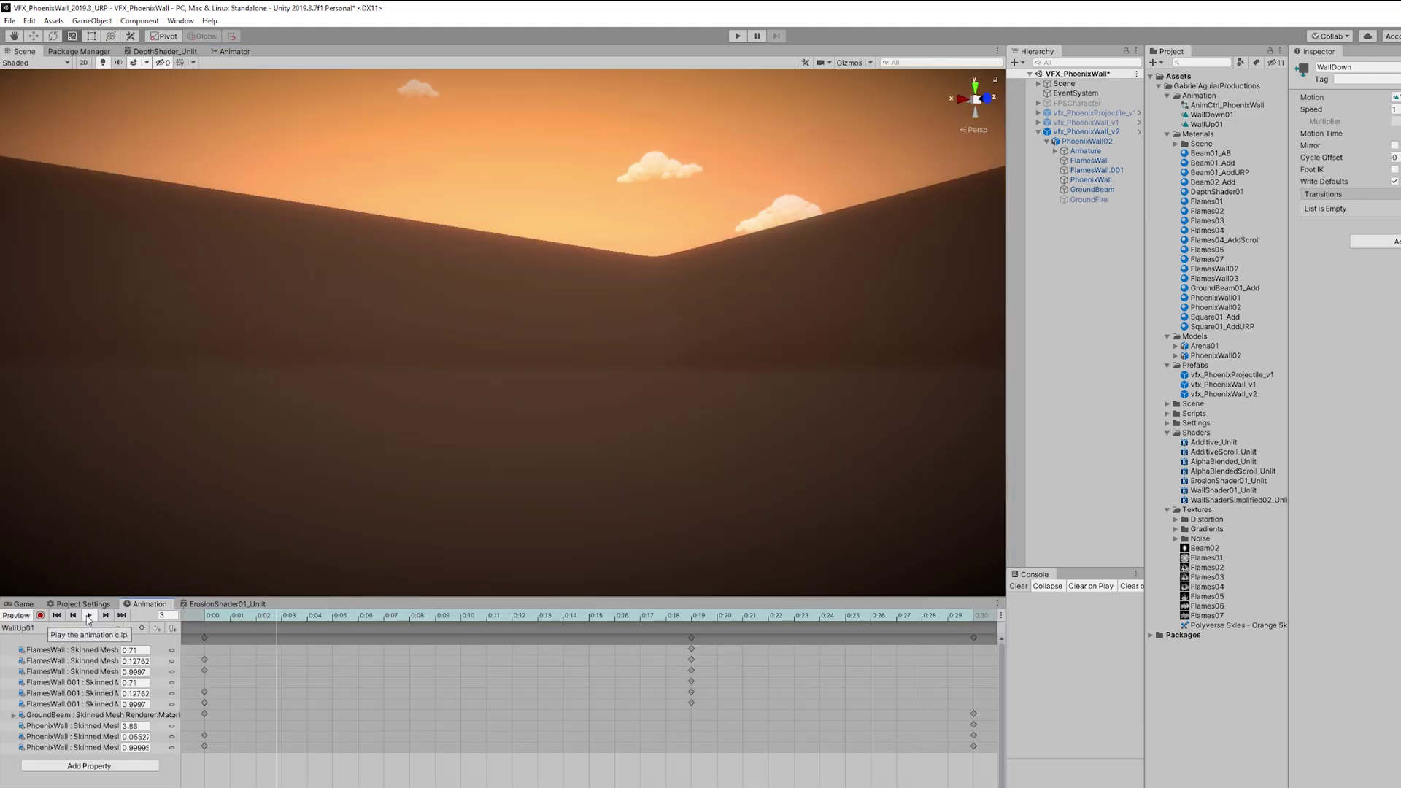
click(89, 615)
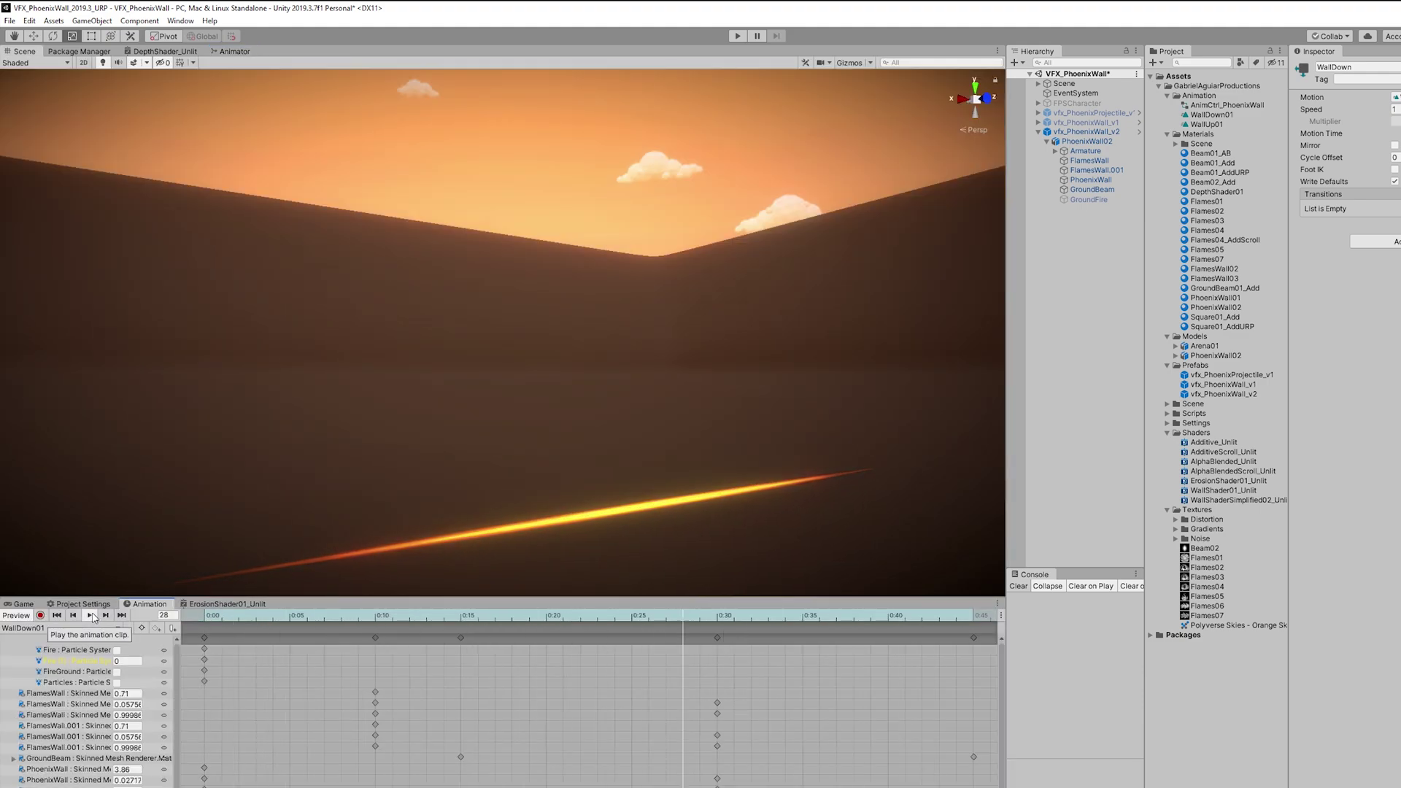
click(1115, 103)
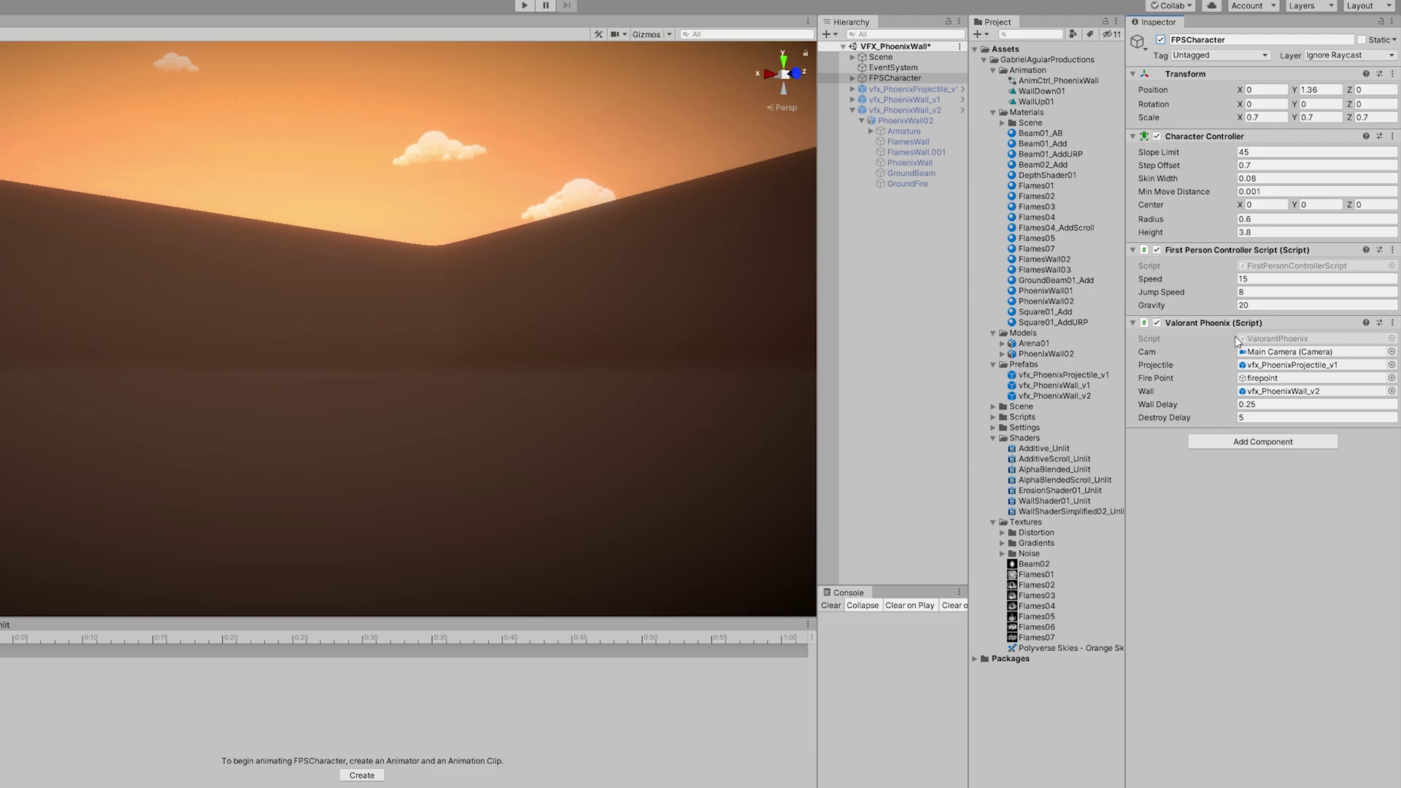
Step: Frame the FPSCharacter capsule in the scene and tilt the view to look down on it
double_click(899, 76)
right_drag(629, 225, 583, 266)
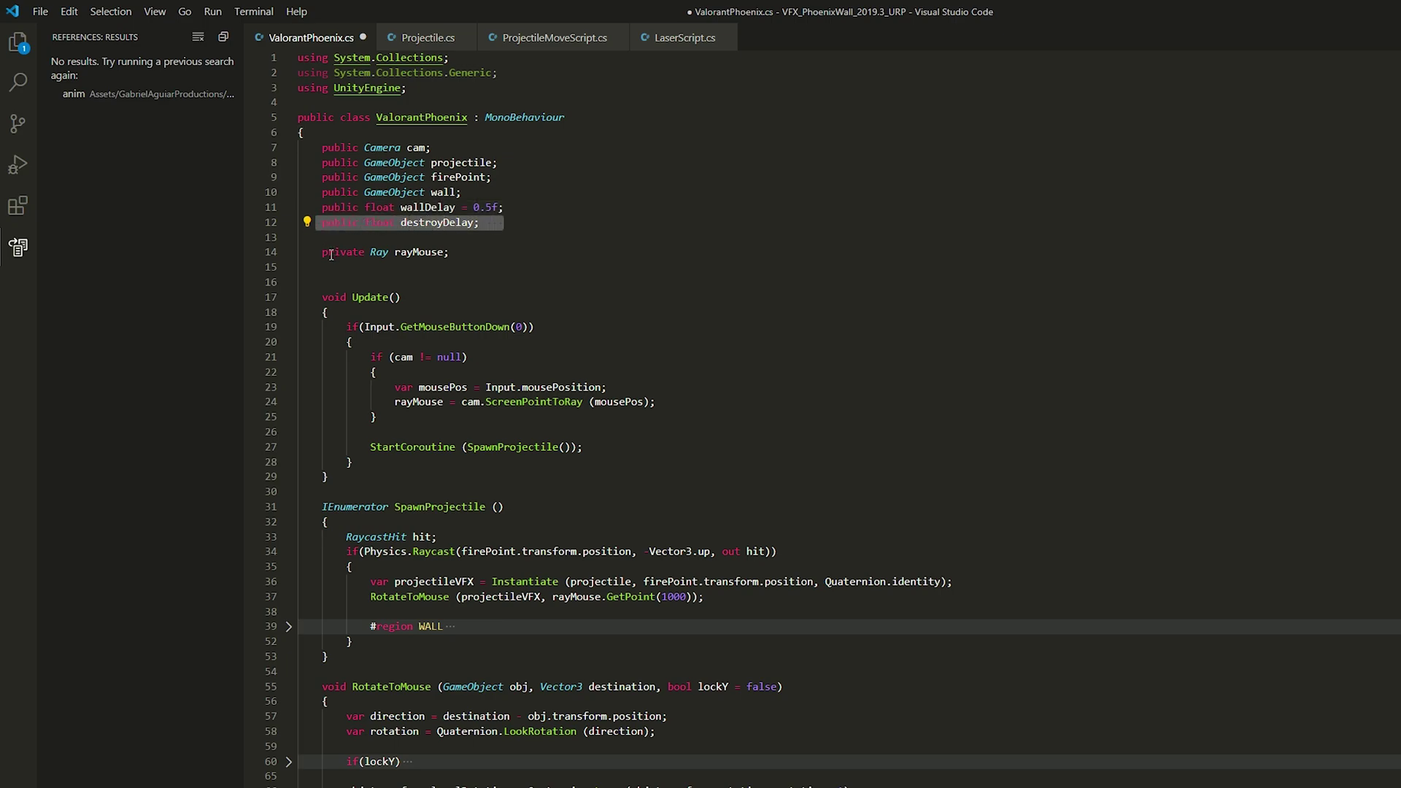
Step: Unfold the WALL region and lockY block, walking through the raycast, wall spawn and destroyDelay code
scroll(331, 255, down, 3)
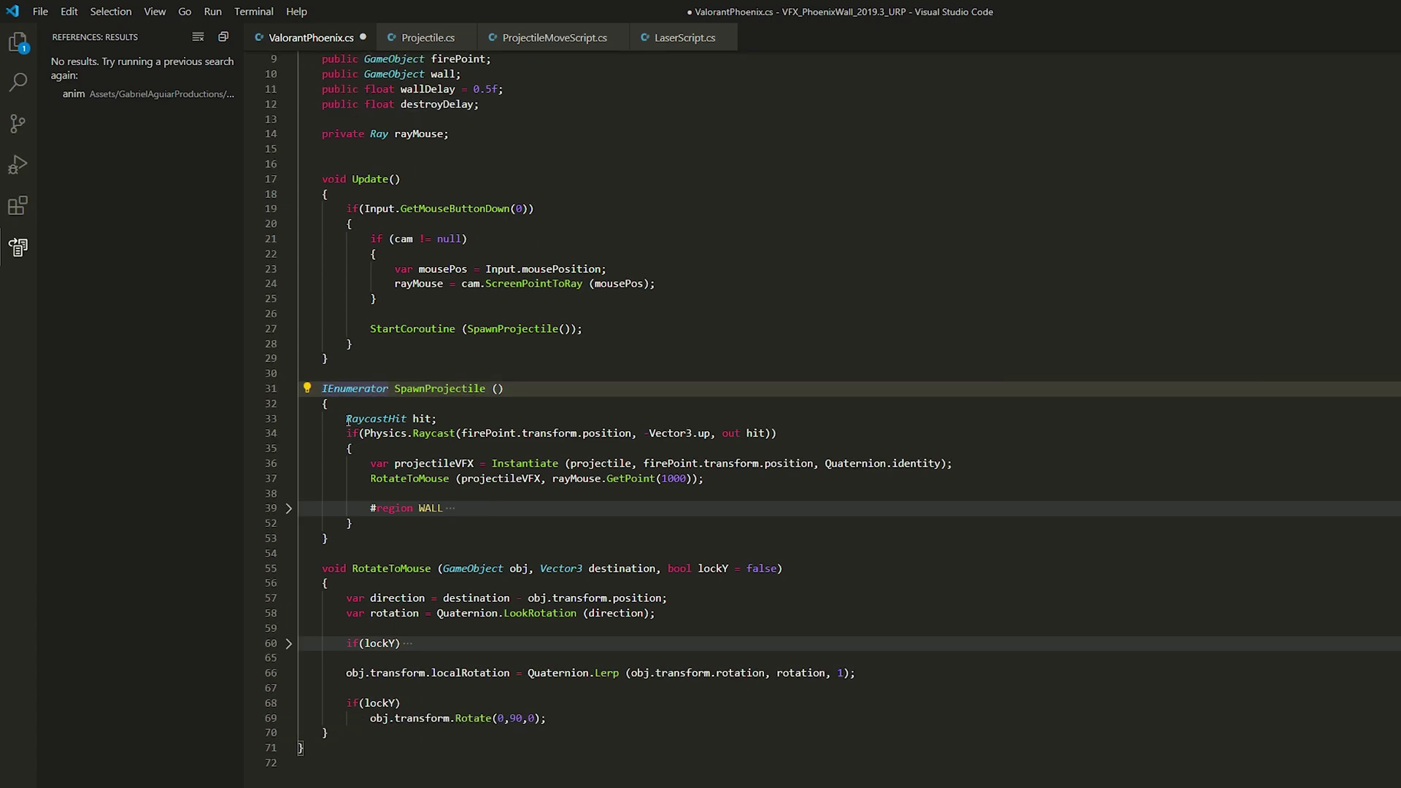
drag(347, 419, 366, 419)
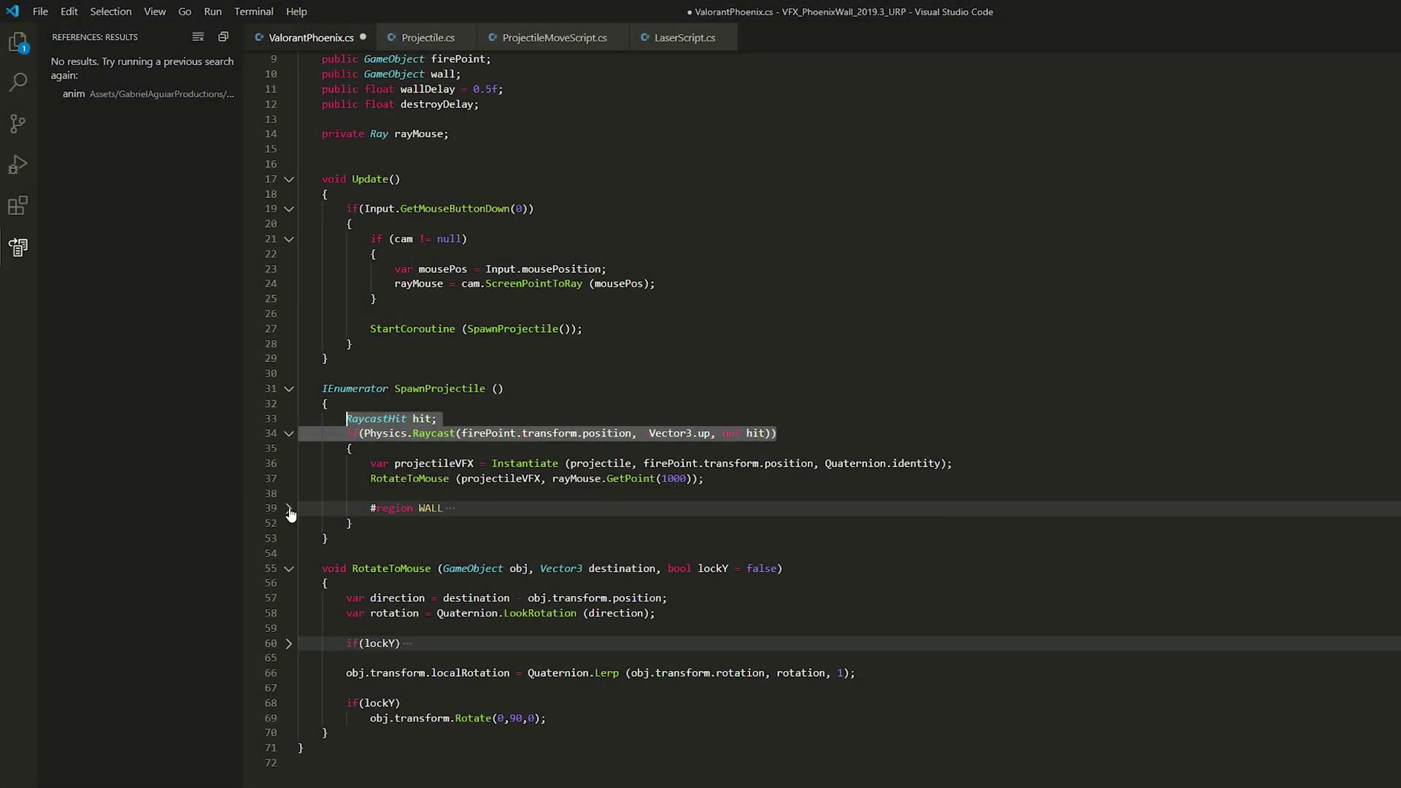
click(289, 509)
scroll(448, 394, down, 4)
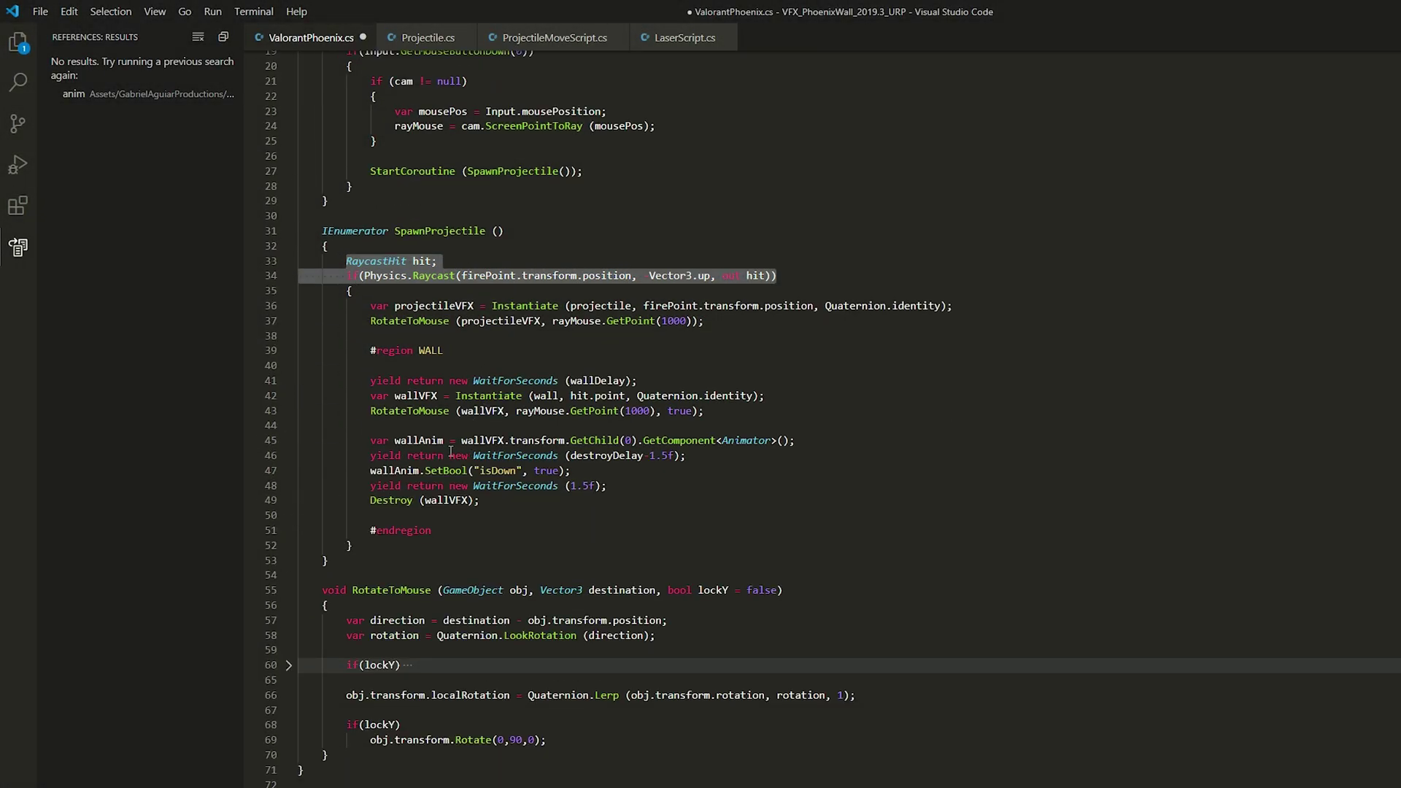
click(367, 395)
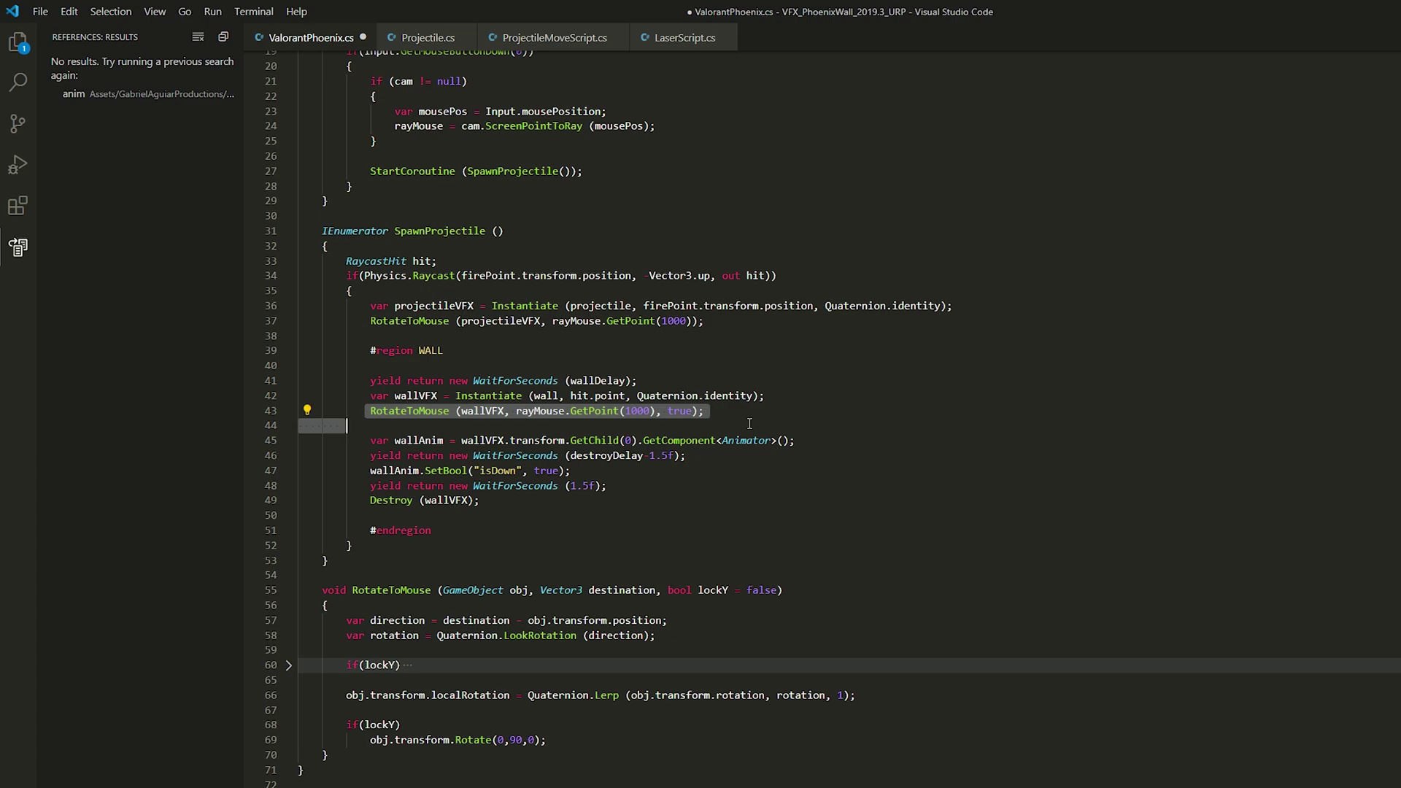
click(289, 665)
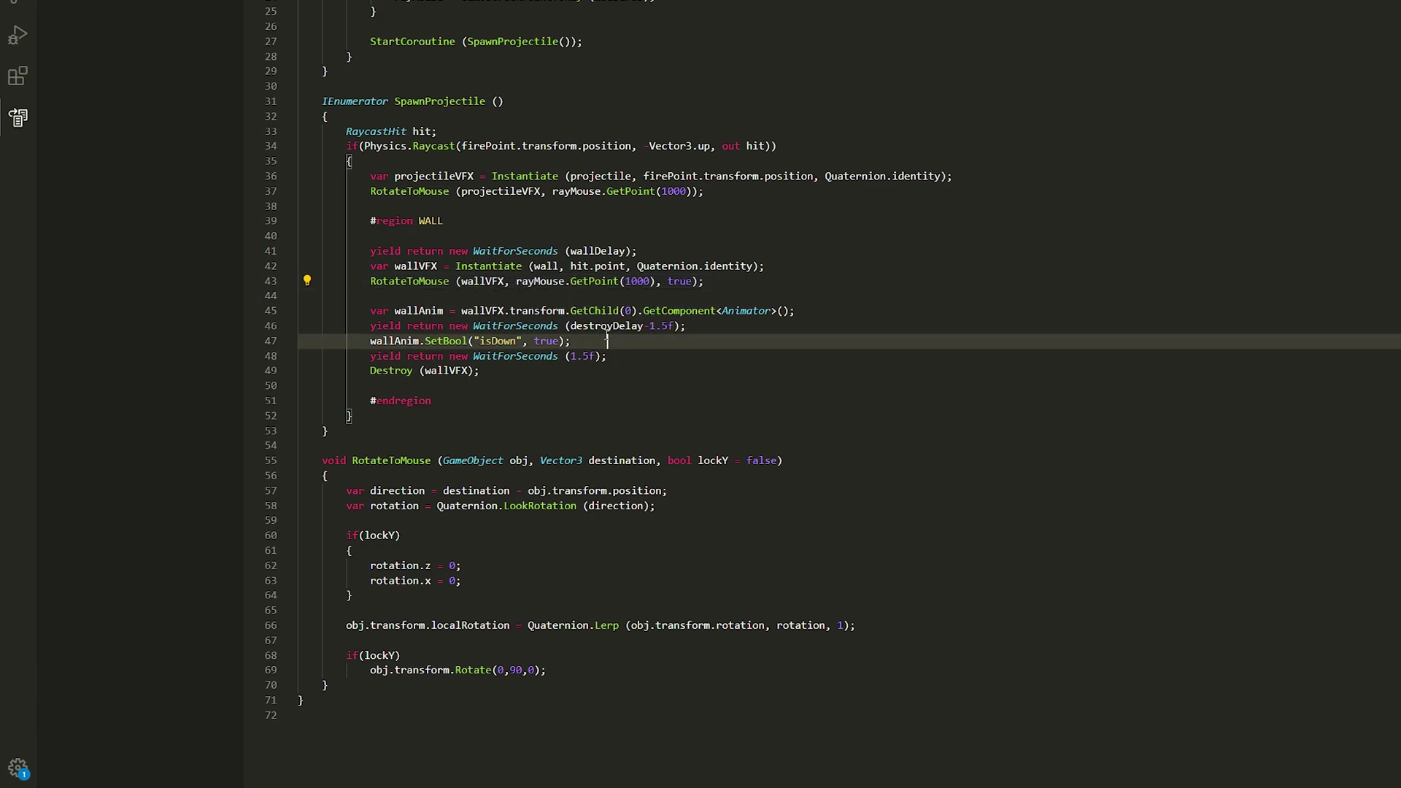
click(618, 326)
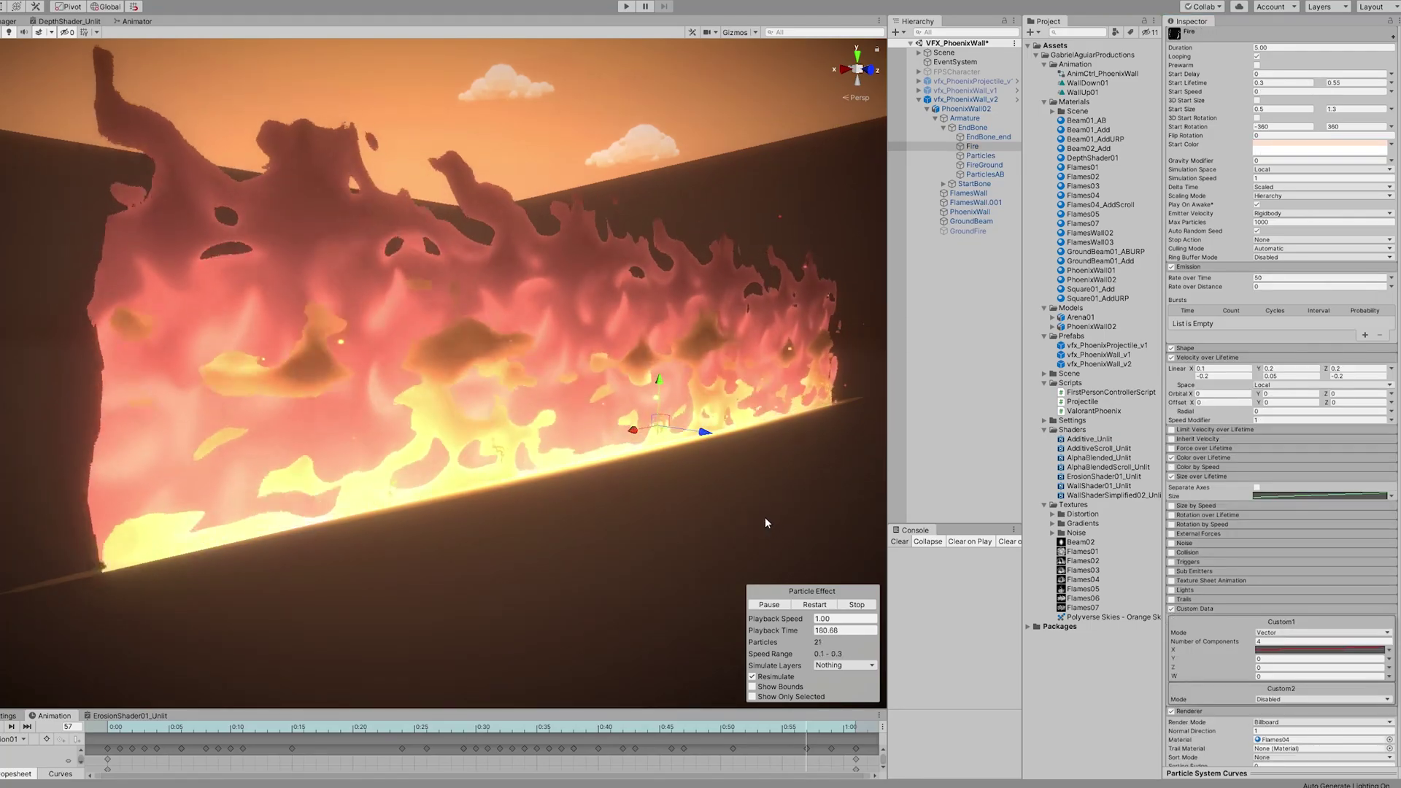
Step: Orbit around the fire wall to view its Fire particles from a new angle
alt+drag(812, 470, 773, 478)
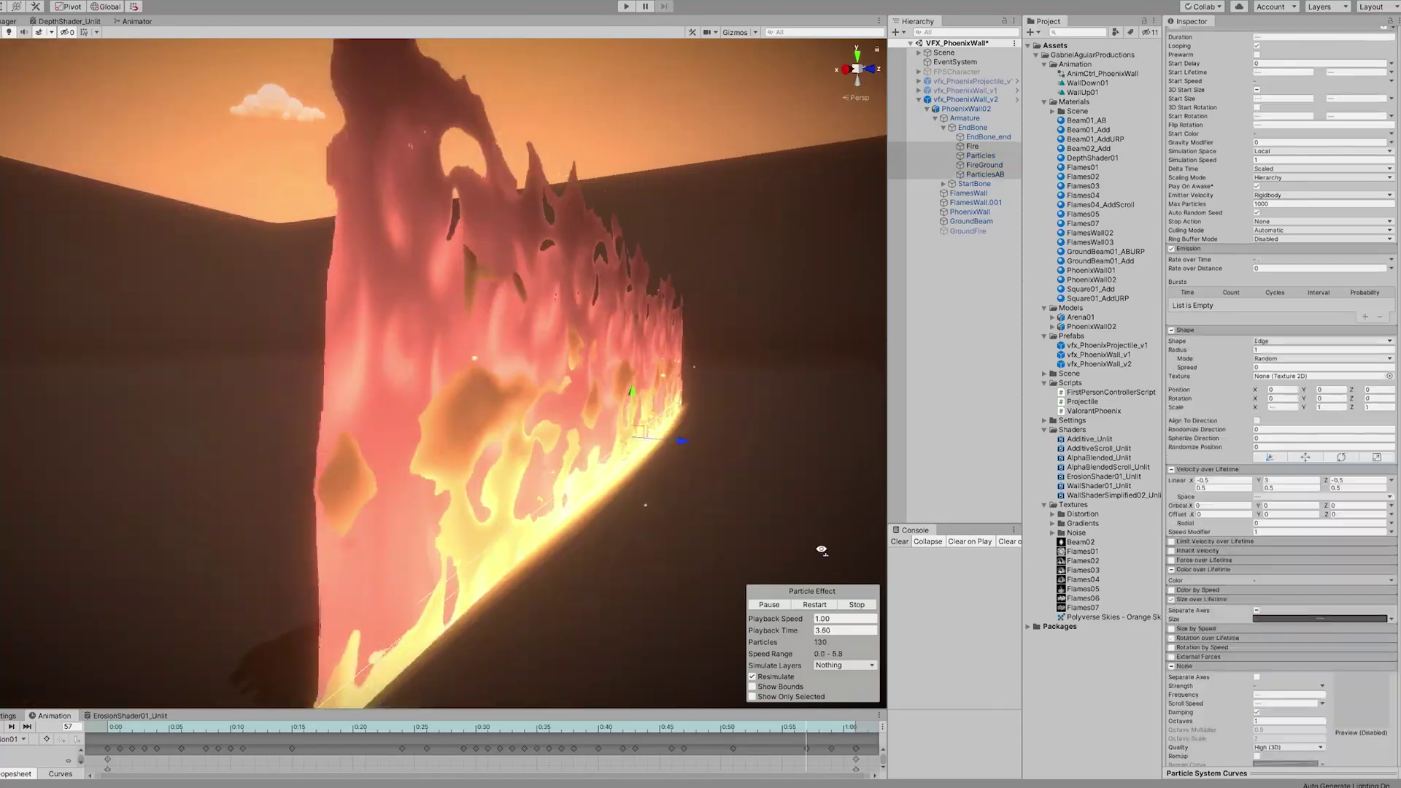
alt+drag(824, 546, 852, 549)
scroll(523, 389, down, 1)
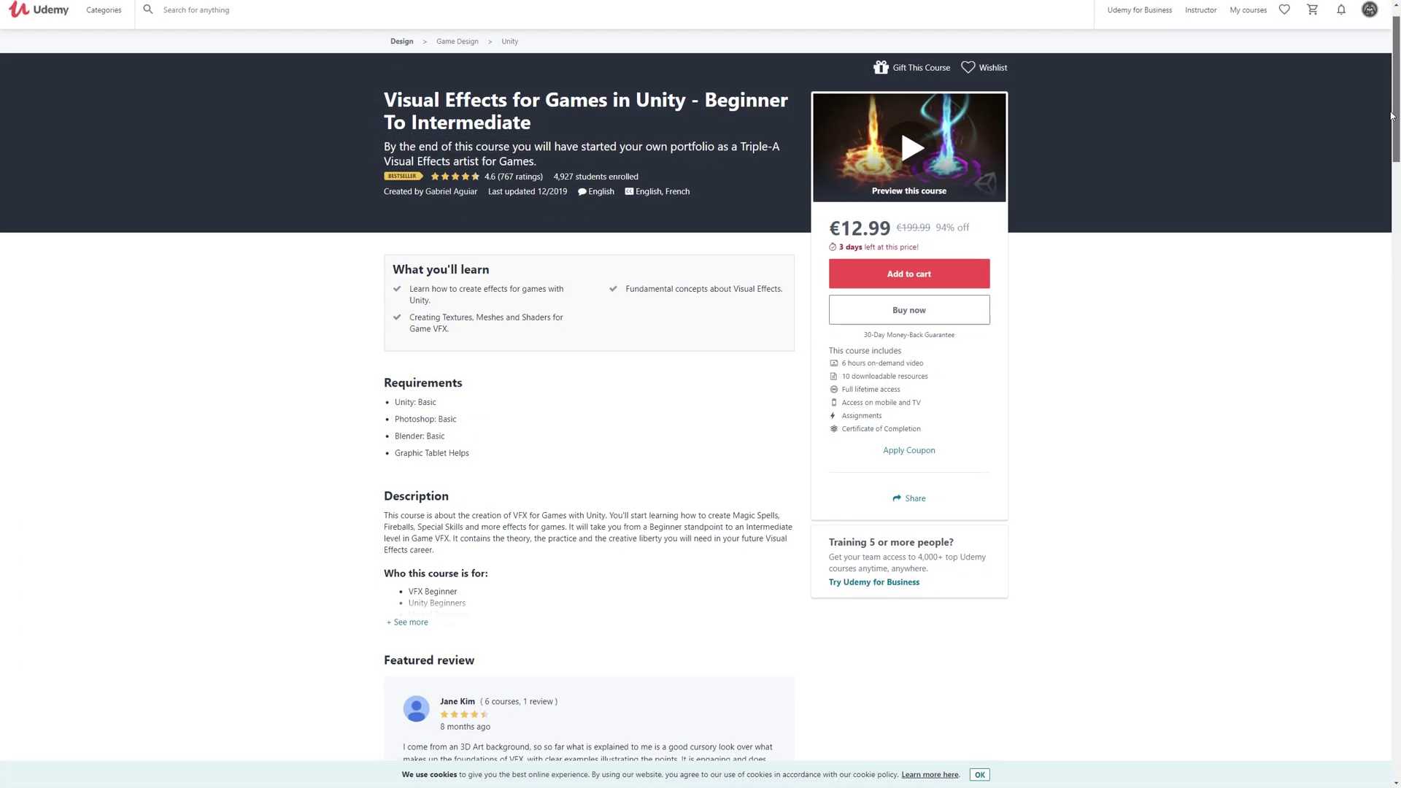
scroll(1391, 115, up, 1)
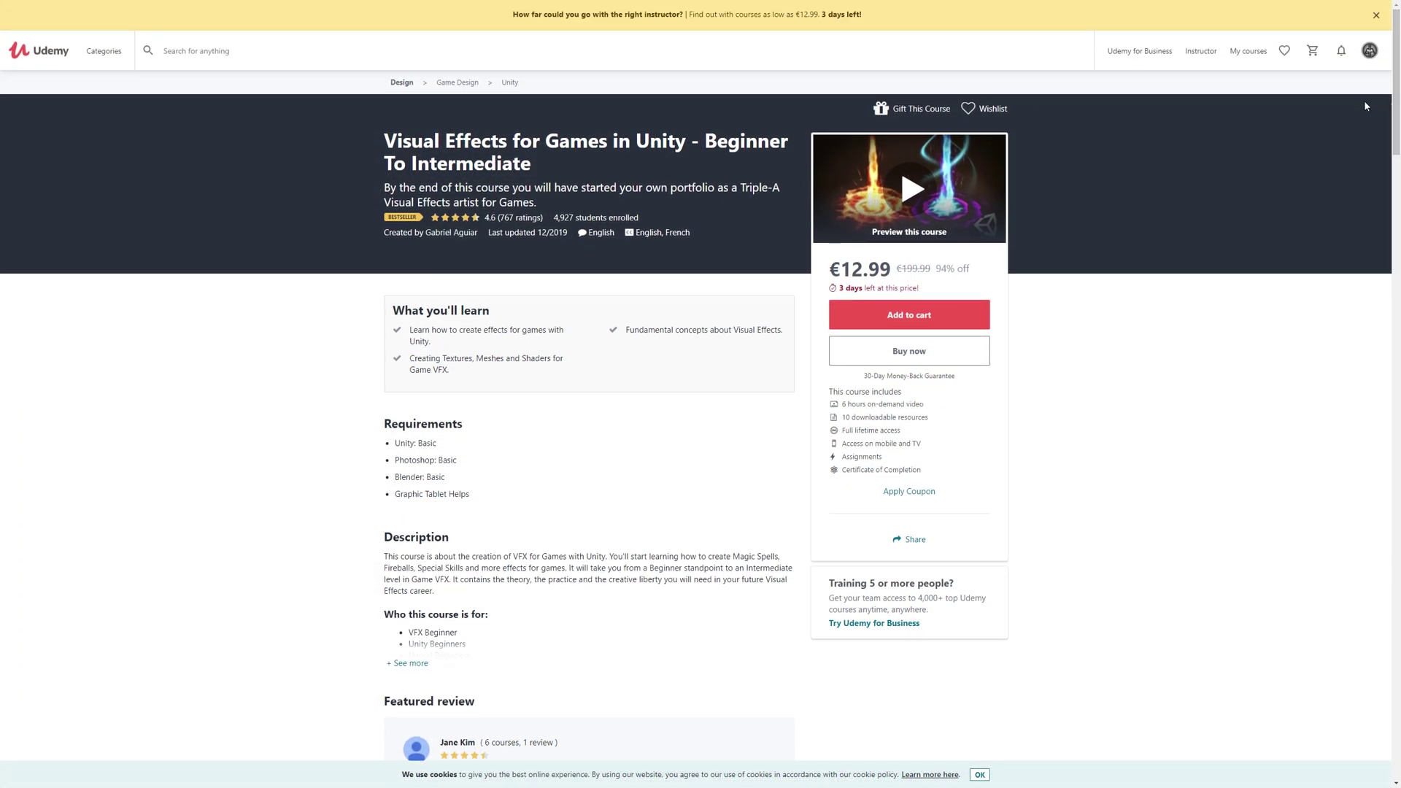